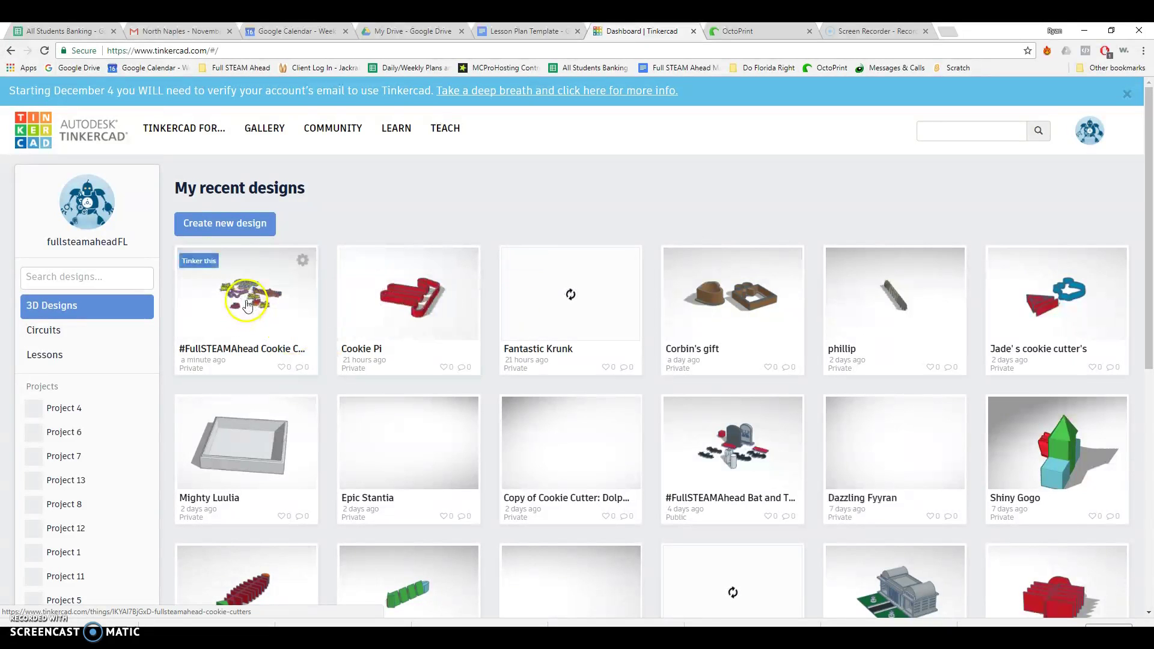
- Open the "#FullSTEAMAhead Cookie Cutters" design and examine its example cutters, including the stars, pi, shark and cat shapes
left_click(211, 272)
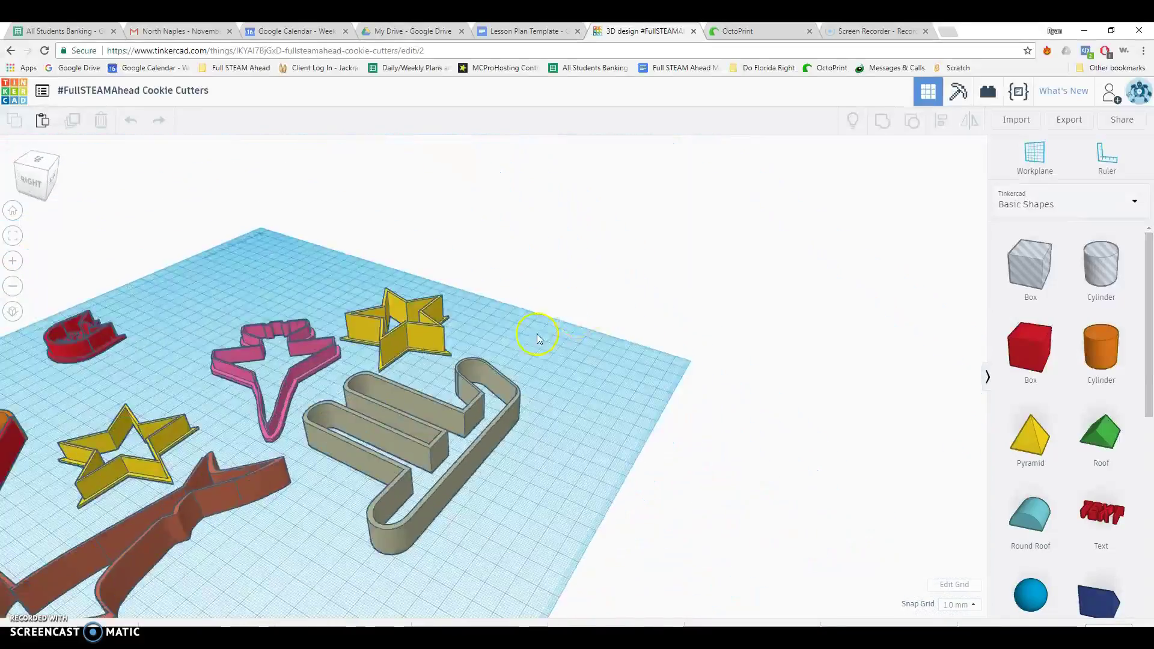
right_click_drag(537, 334, 708, 423)
right_click_drag(603, 413, 490, 488)
left_click(547, 530)
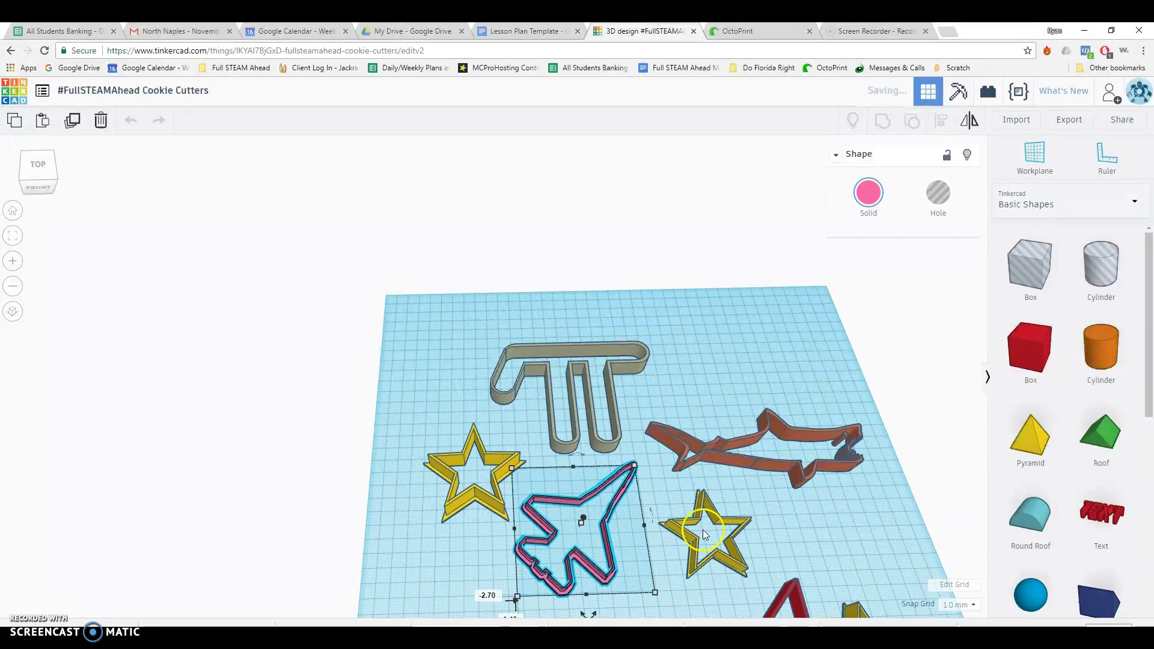
scroll(816, 449, "up", 5)
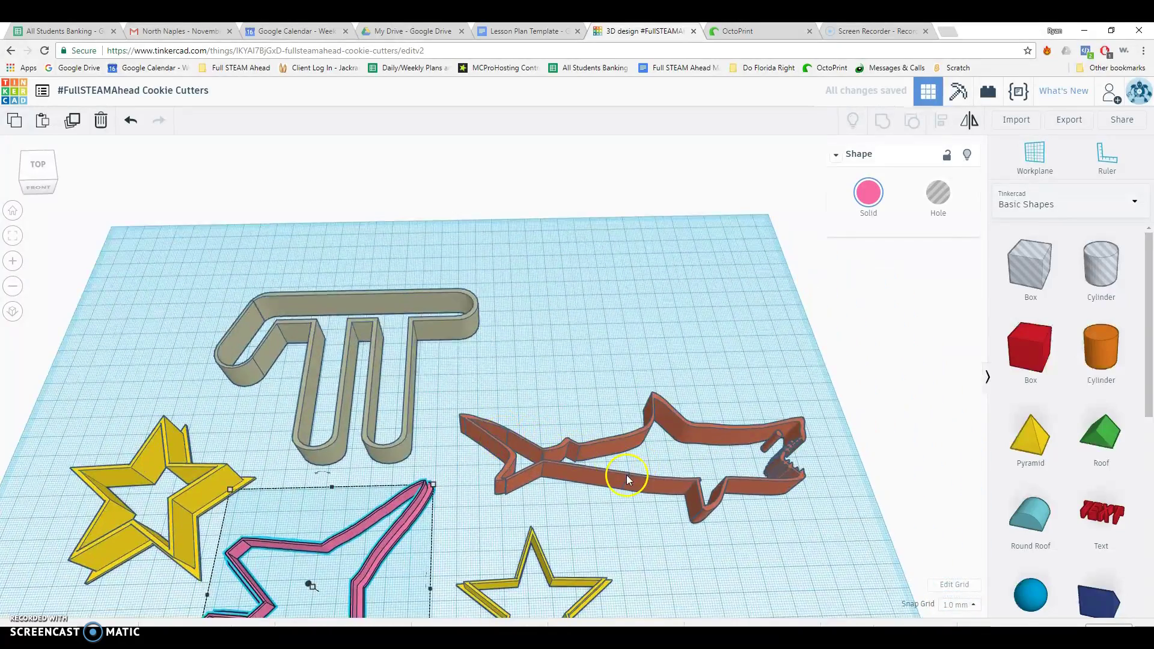
scroll(626, 474, "down", 5)
right_click_drag(618, 528, 243, 431)
scroll(619, 478, "down", 3)
left_click(247, 437)
key("f")
right_click_drag(567, 485, 450, 515)
scroll(472, 509, "down", 3)
left_click(737, 498)
left_click(619, 469)
right_click_drag(600, 453, 664, 448)
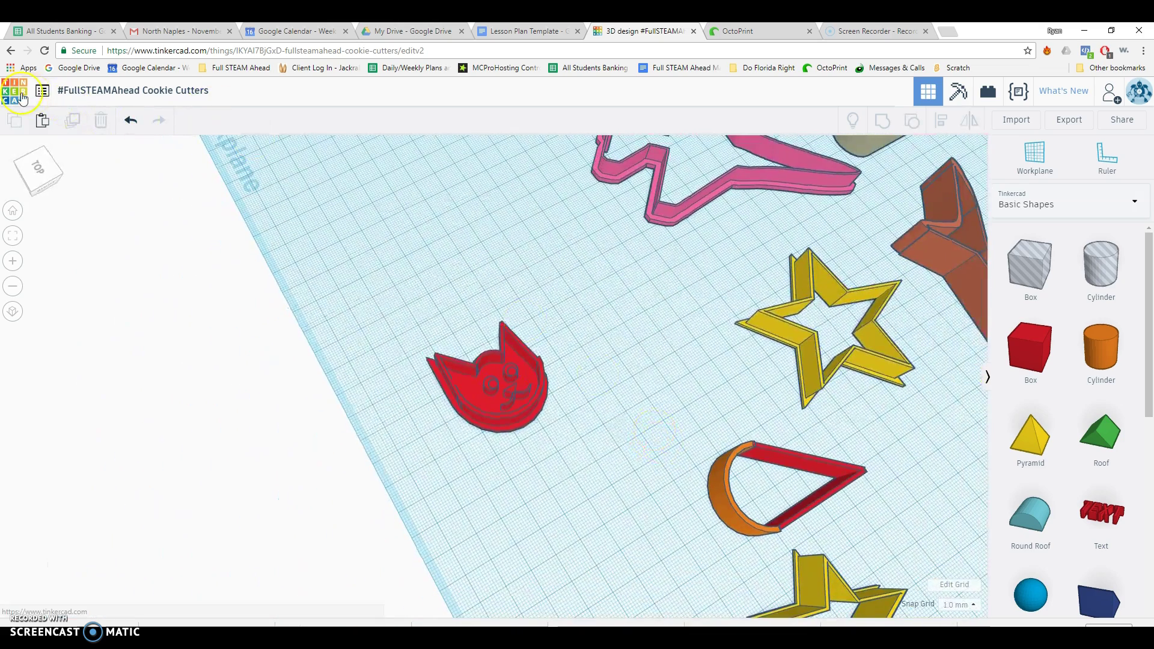
- Return to the dashboard, create a new 3D design and look through its basic shapes
left_click(21, 95)
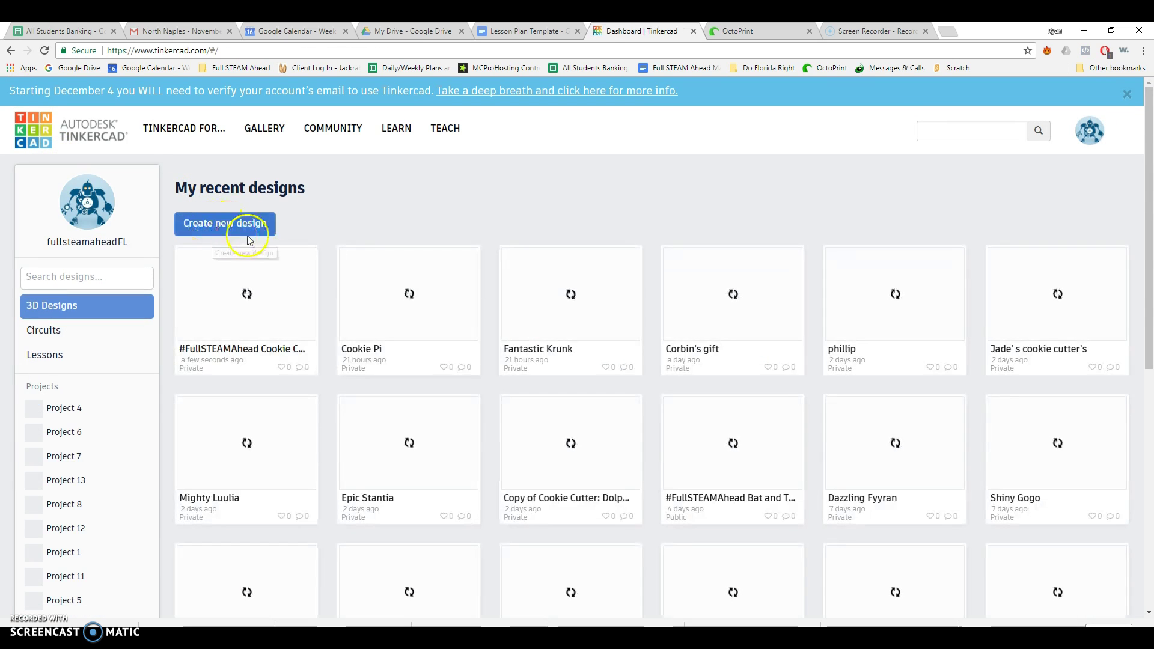
left_click(229, 226)
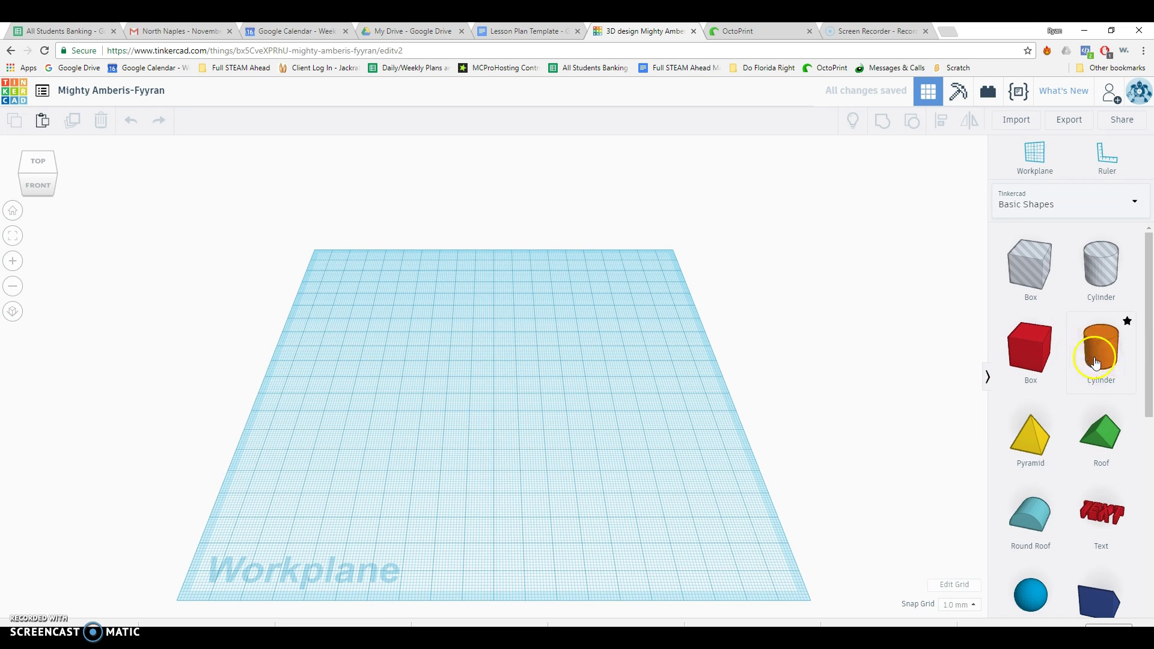
scroll(1095, 363, "down", 5)
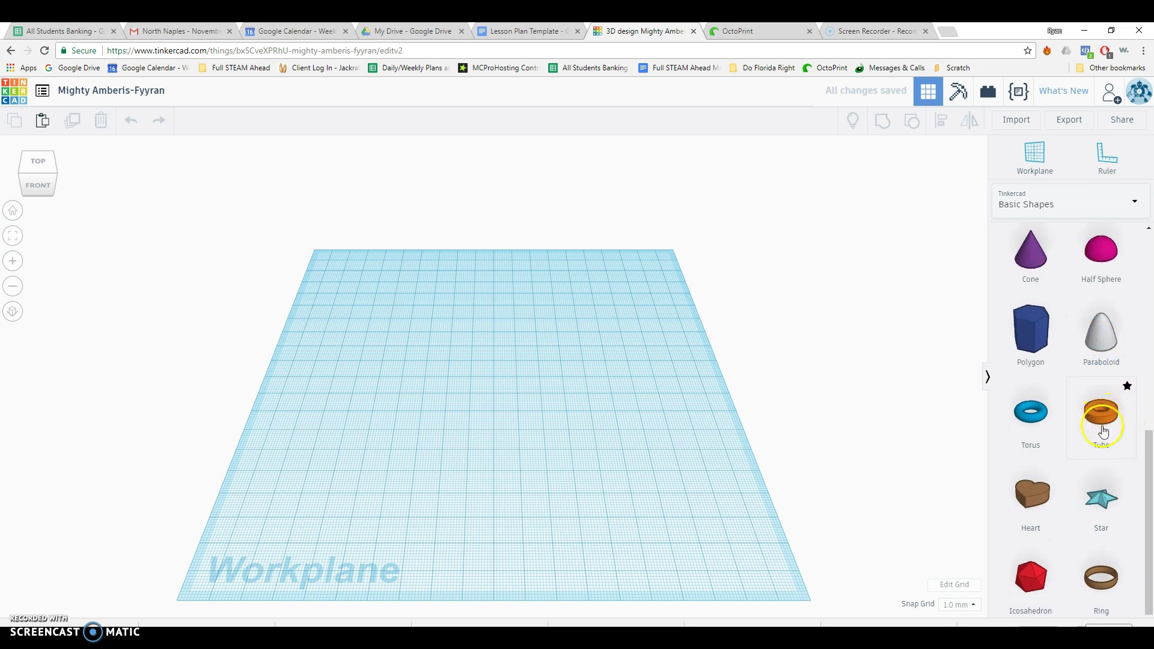
scroll(1097, 454, "up", 5)
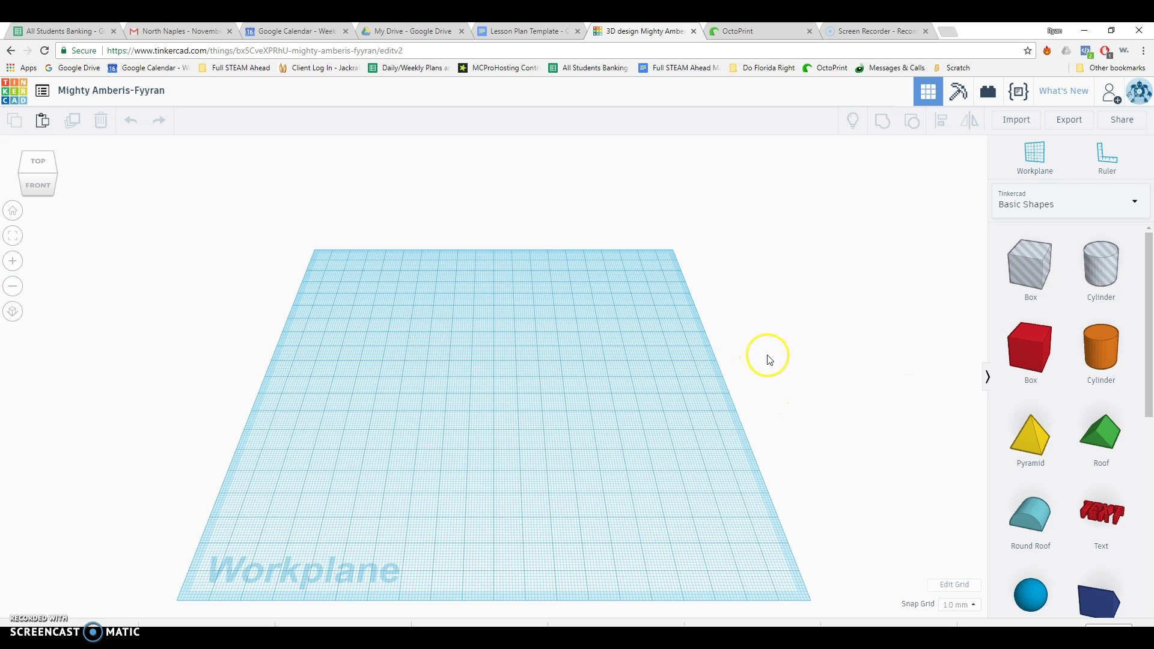
- Place a solid box on the workplane, slightly left of its centre
left_click(1039, 356)
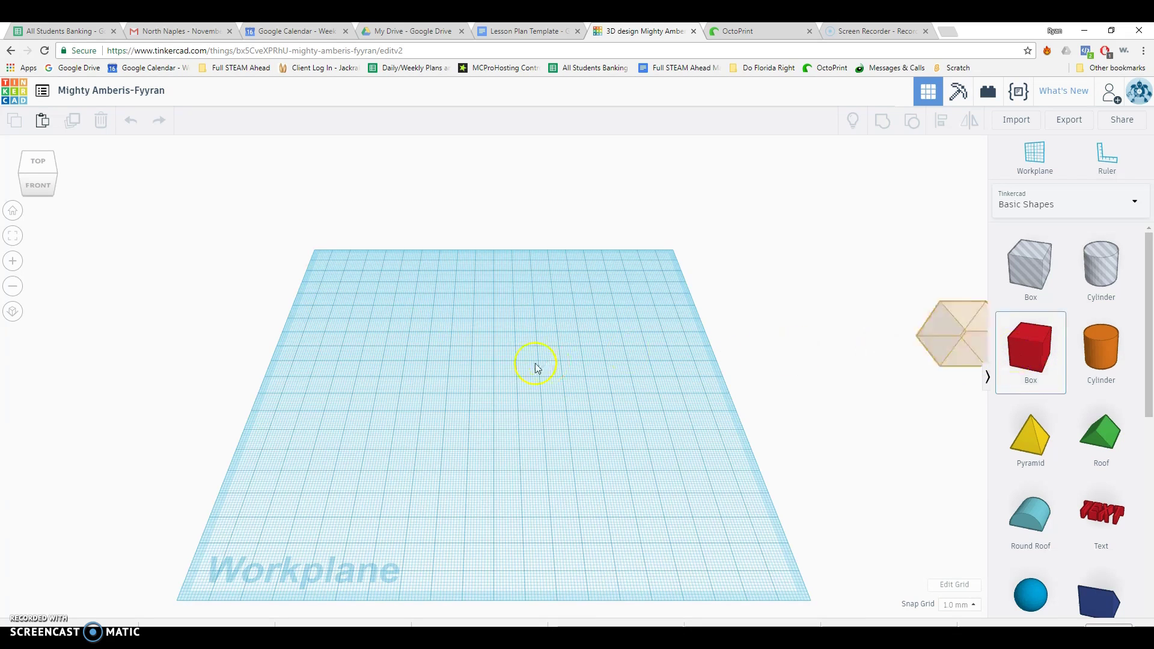
left_click(429, 380)
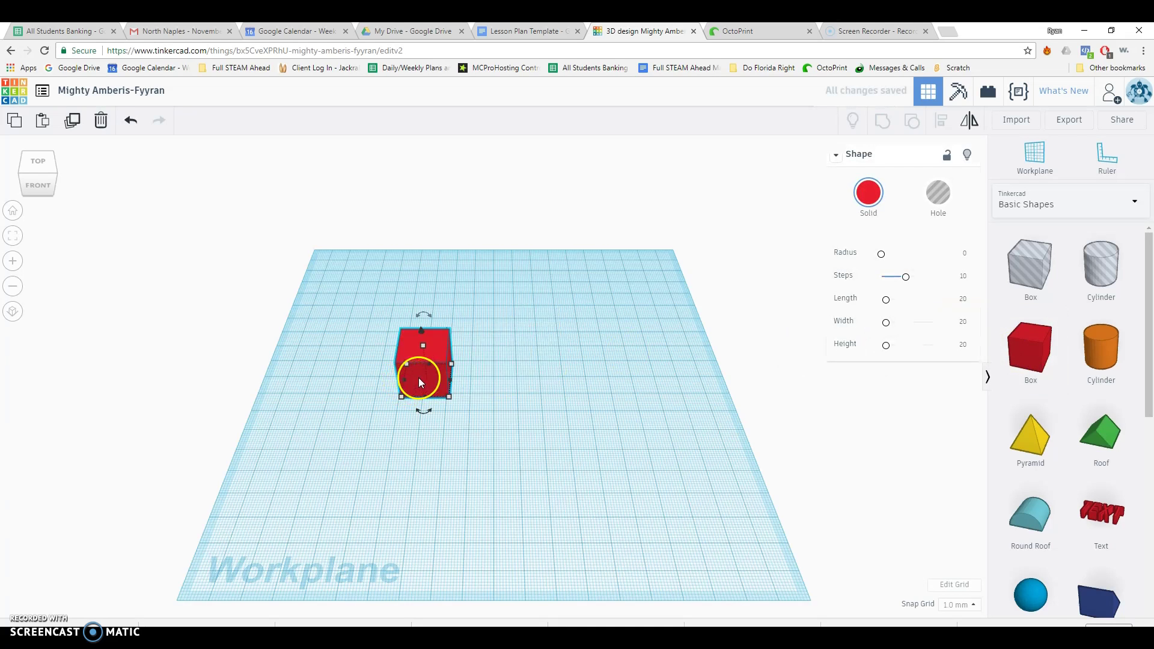
scroll(406, 380, "up", 2)
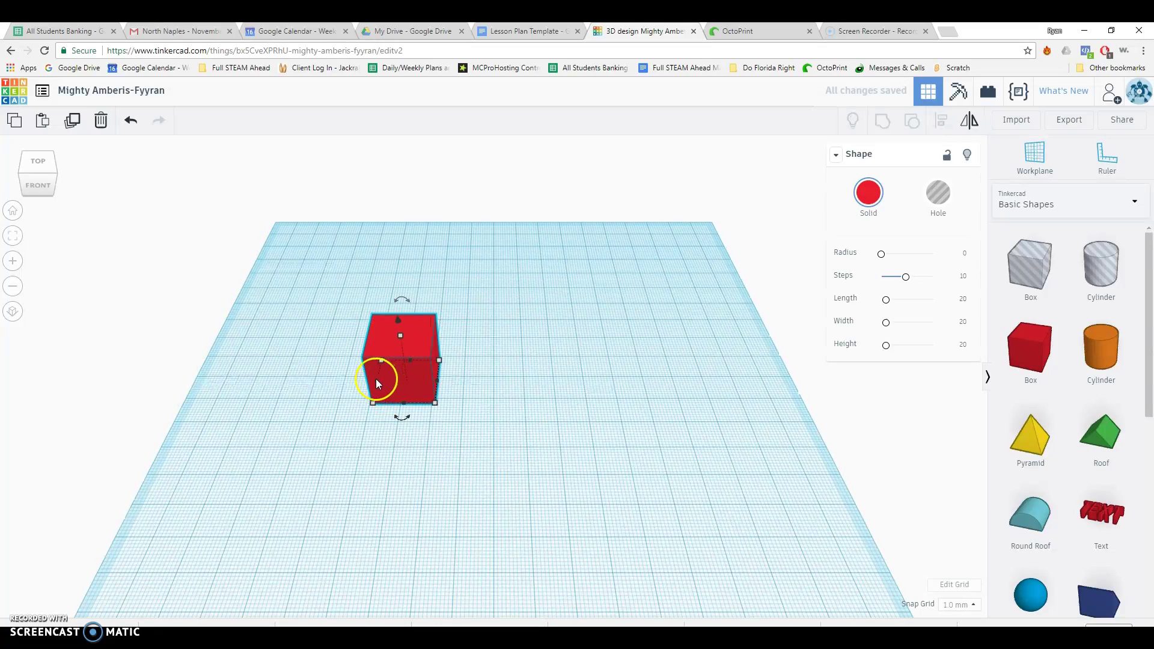
- Thin the box to 2 mm and stretch it into a wall about 71 mm long
left_click_drag(375, 382, 424, 383)
left_click(420, 440)
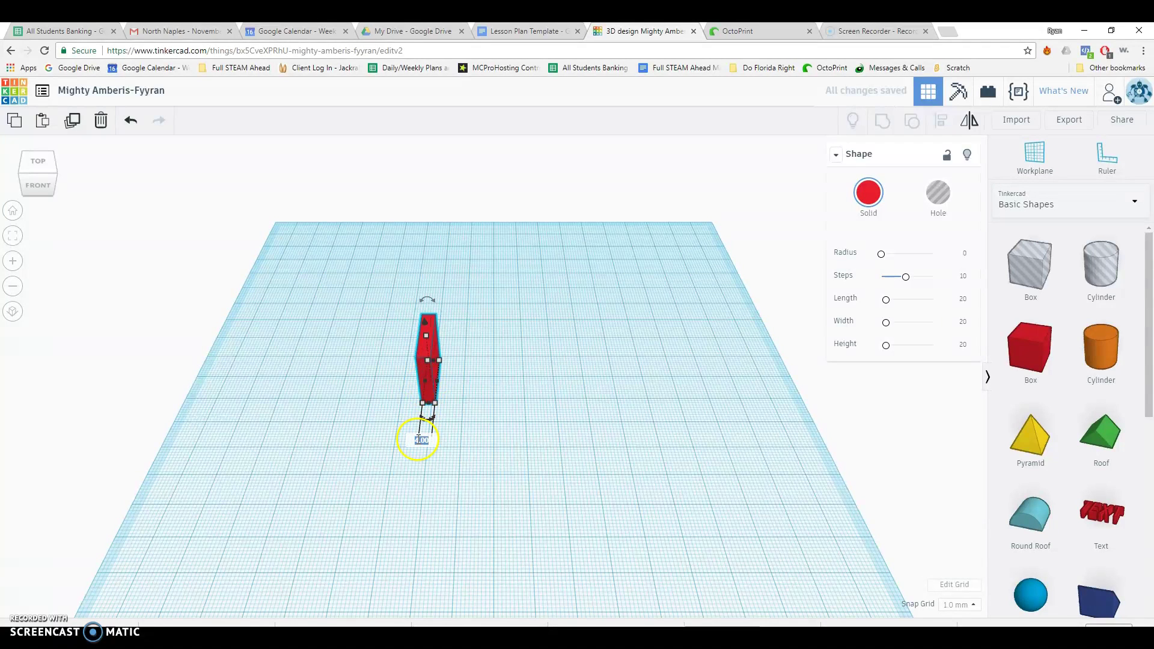
key("Return")
right_click_drag(484, 383, 602, 376)
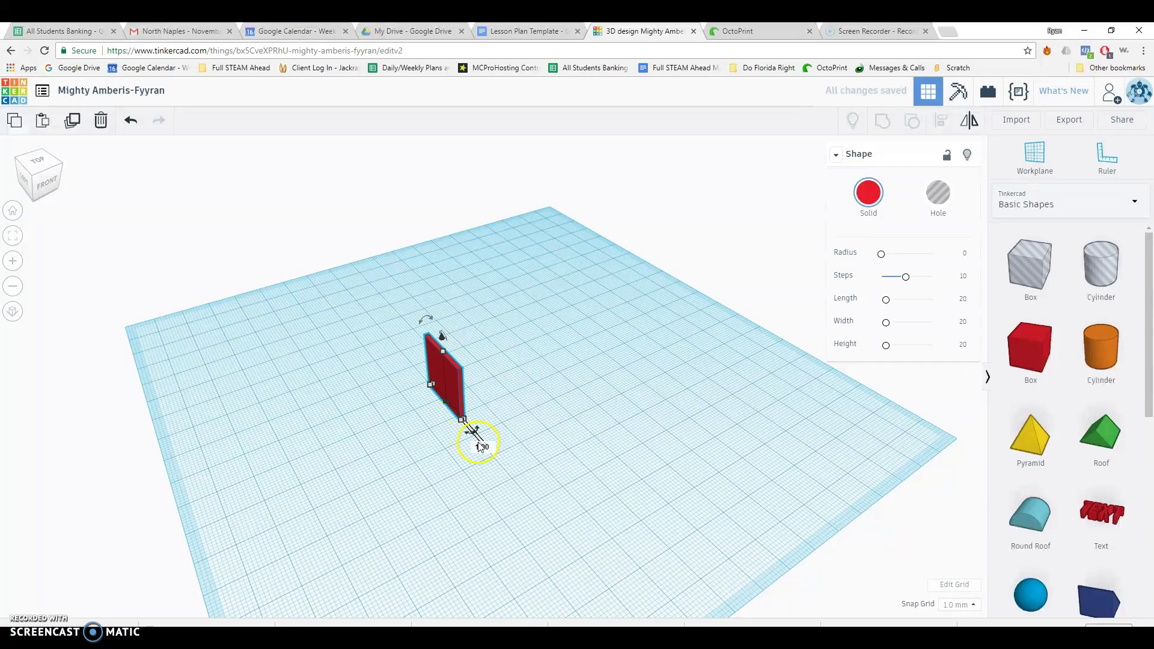
left_click(483, 447)
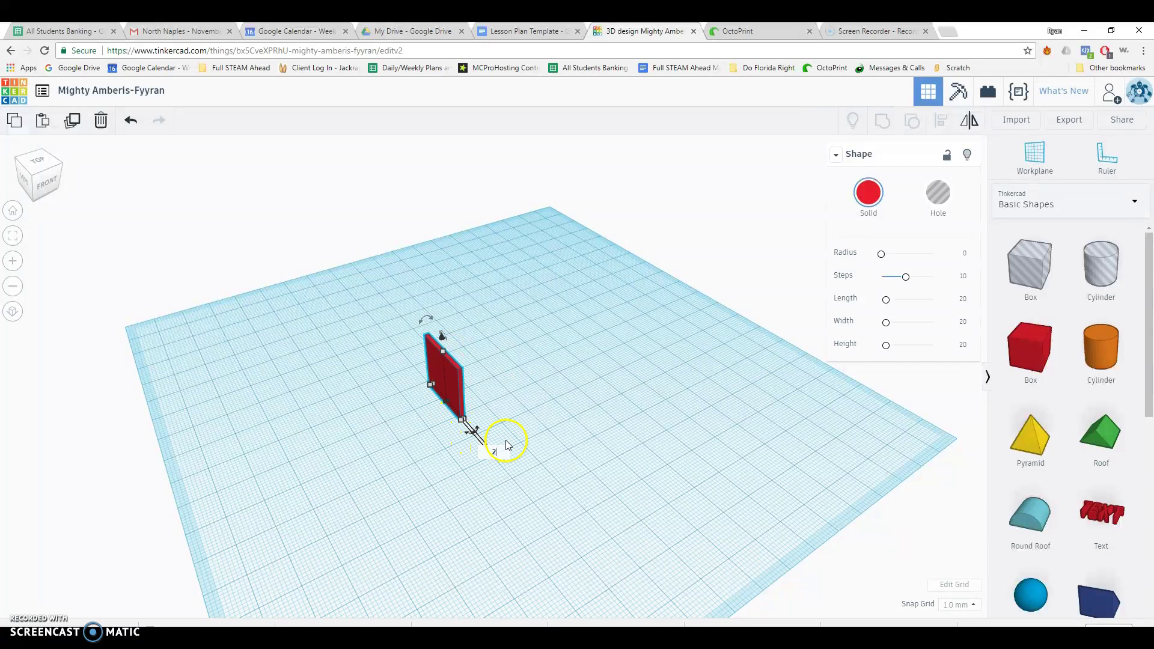
type("2")
key("Return")
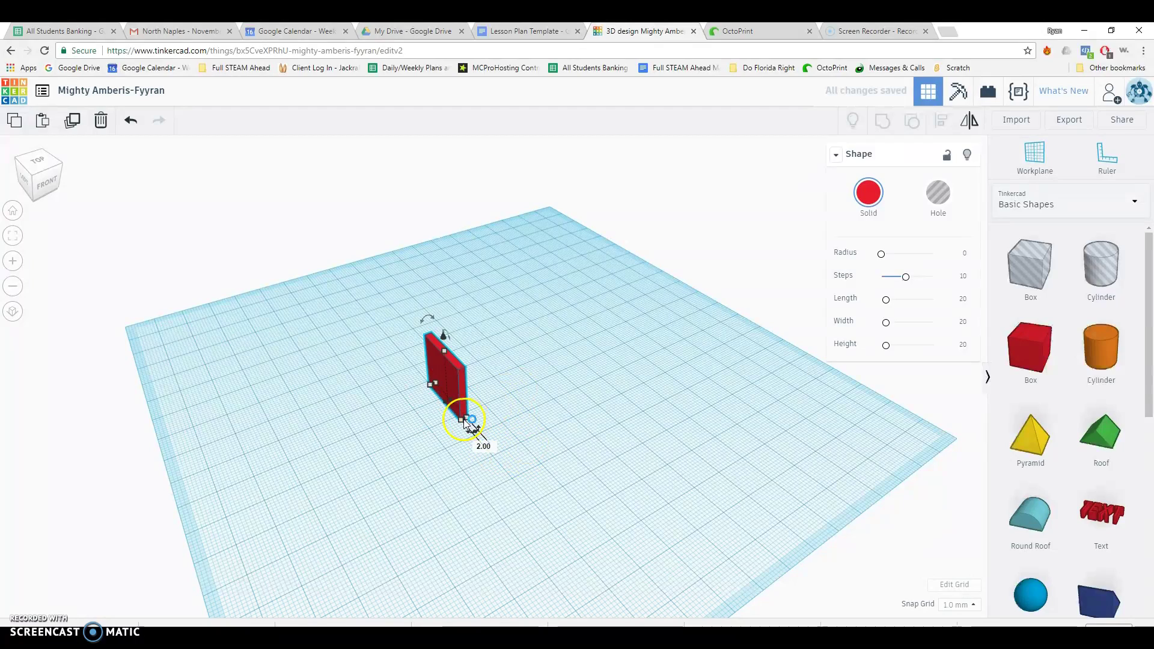
right_click_drag(451, 399, 457, 430)
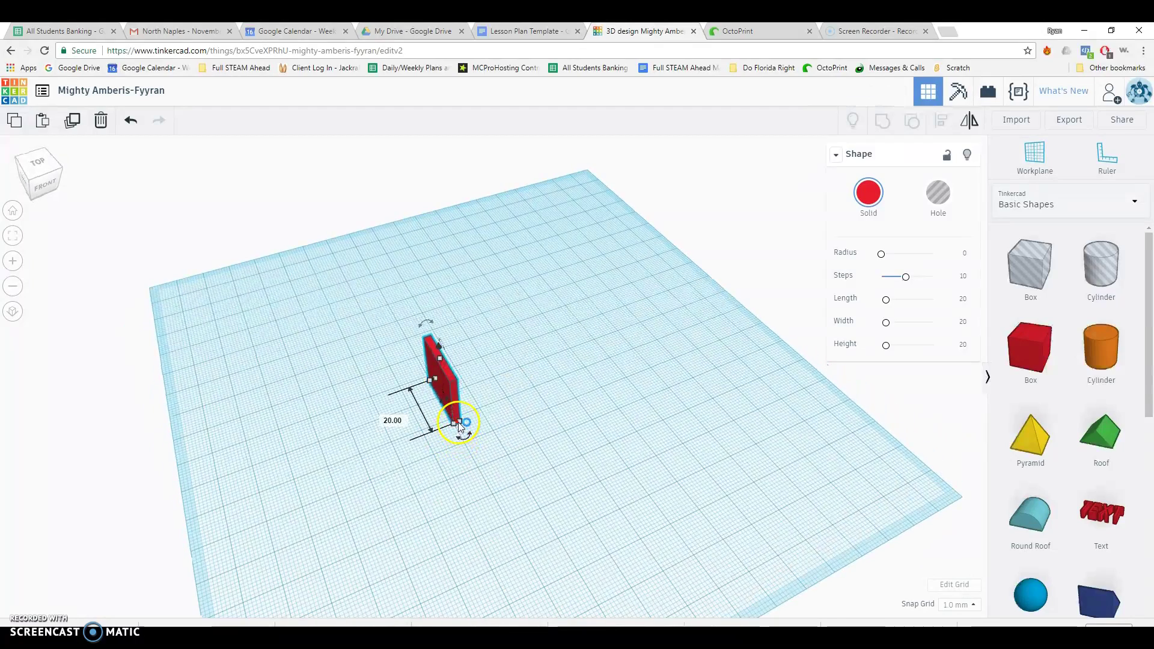
left_click_drag(462, 426, 550, 562)
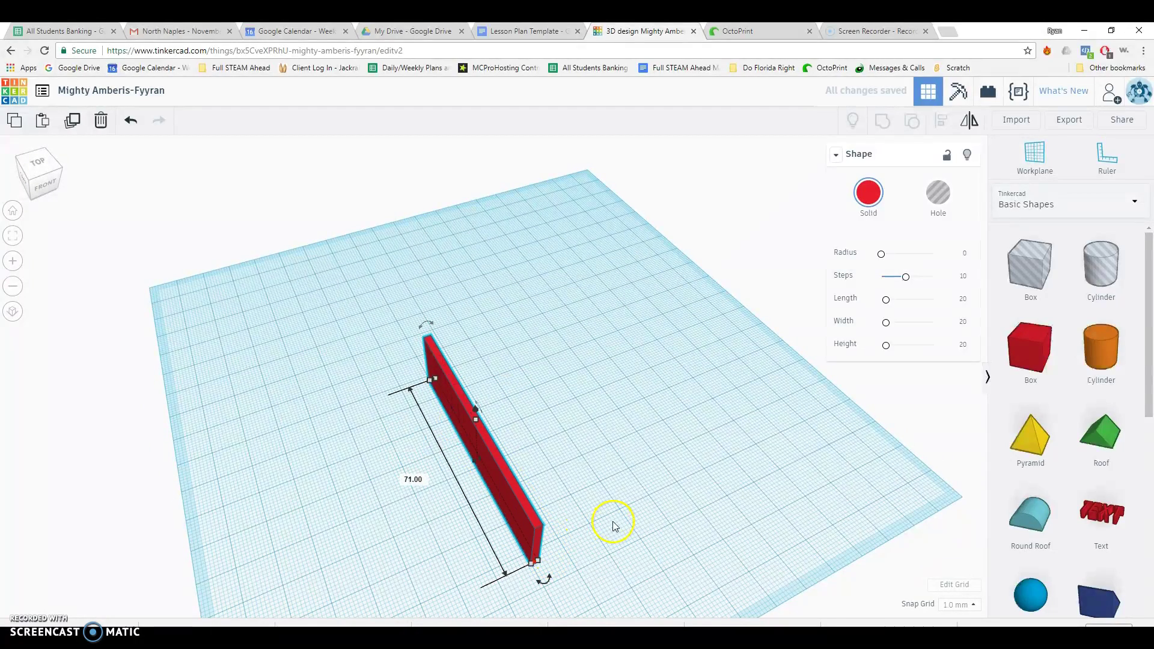
- Add a second 2 mm thick box and set it perpendicular against the near end of the long wall
right_click_drag(586, 499, 886, 414)
left_click_drag(1031, 347, 565, 505)
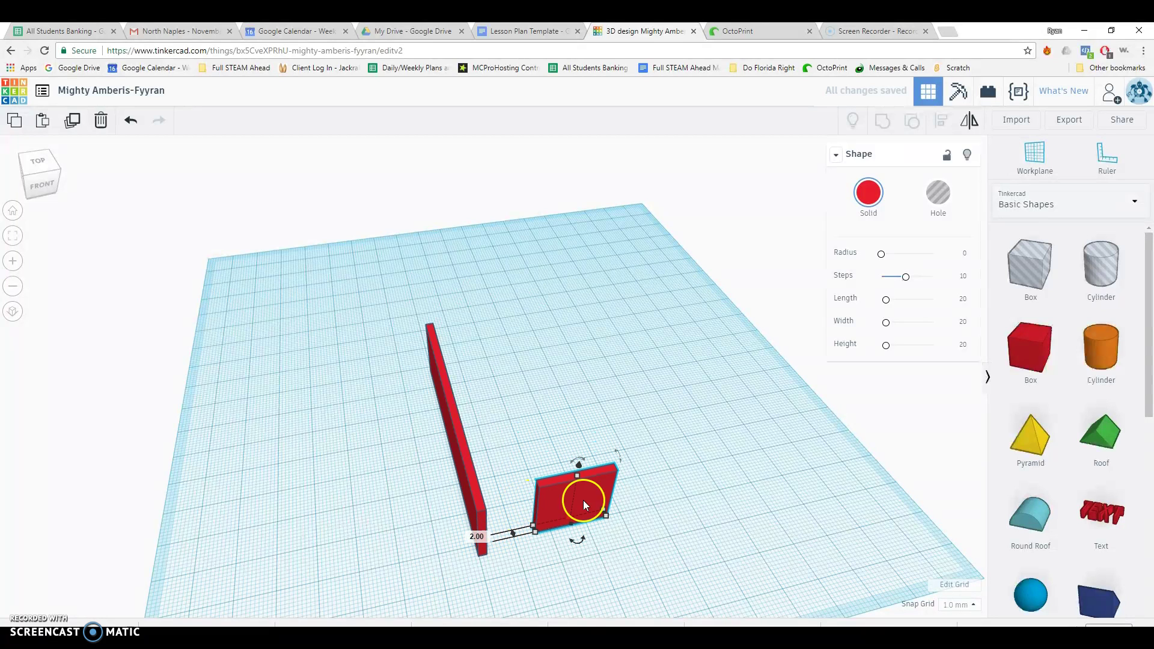
left_click_drag(536, 508, 490, 521)
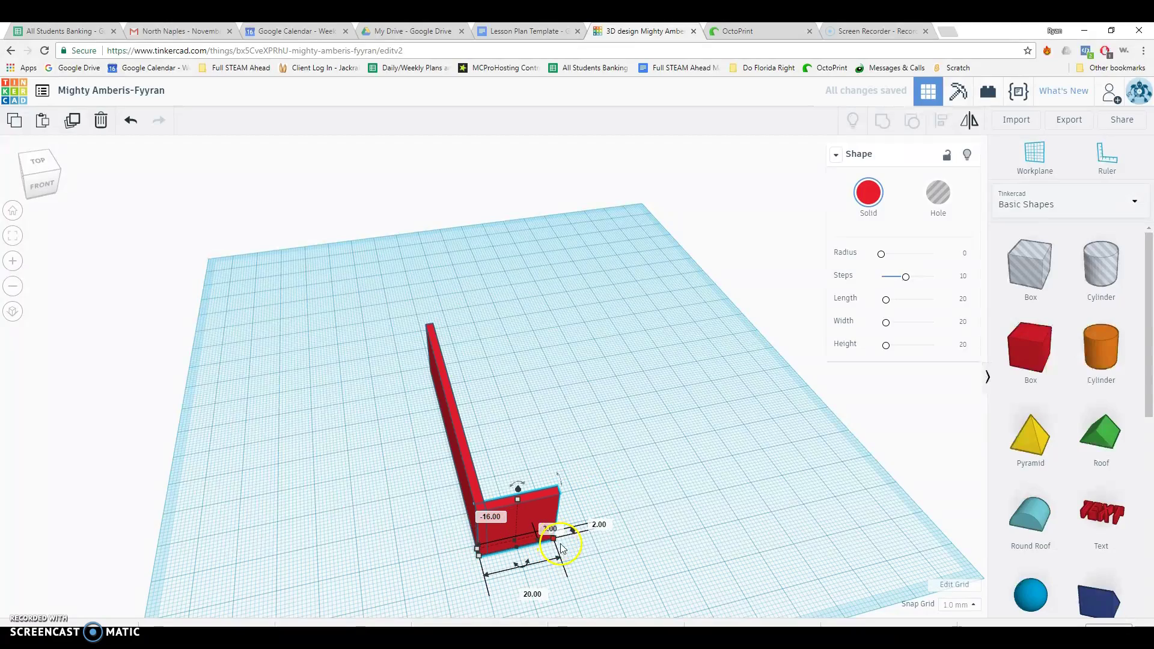
- Shorten the perpendicular end wall to about 10 mm
scroll(562, 538, "up", 5)
left_click_drag(564, 456, 502, 461)
scroll(611, 417, "down", 2)
- Duplicate the long wall and move the copy parallel to it, at the free end of the short wall
right_click_drag(611, 417, 571, 452)
scroll(587, 438, "down", 5)
left_click(448, 291)
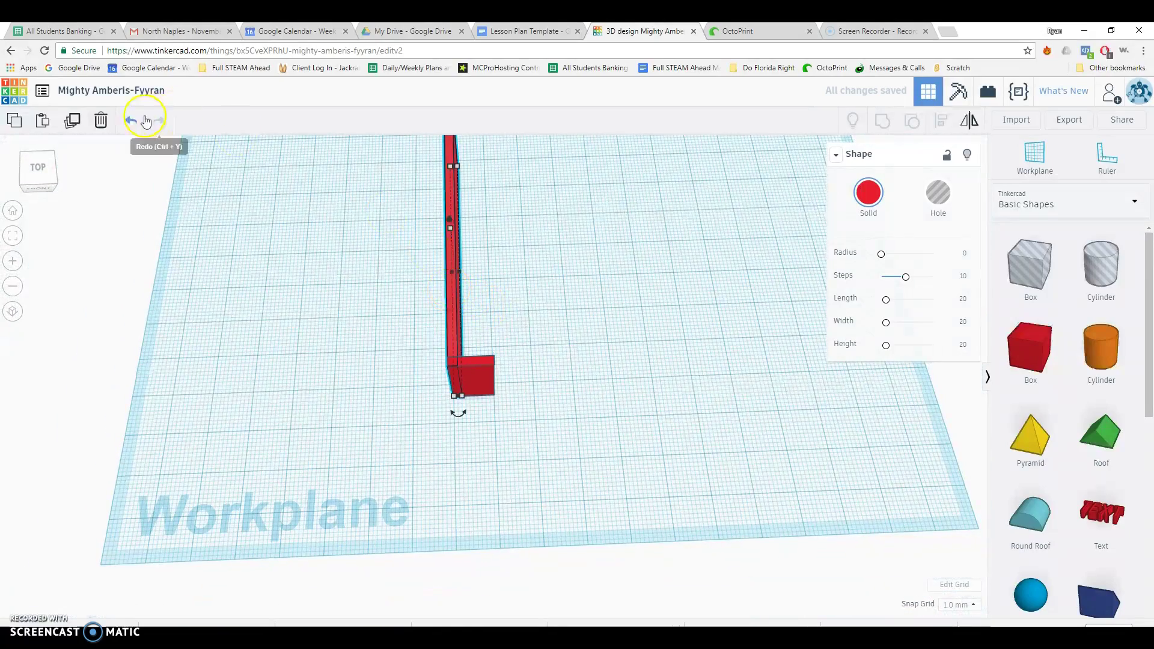
left_click(73, 121)
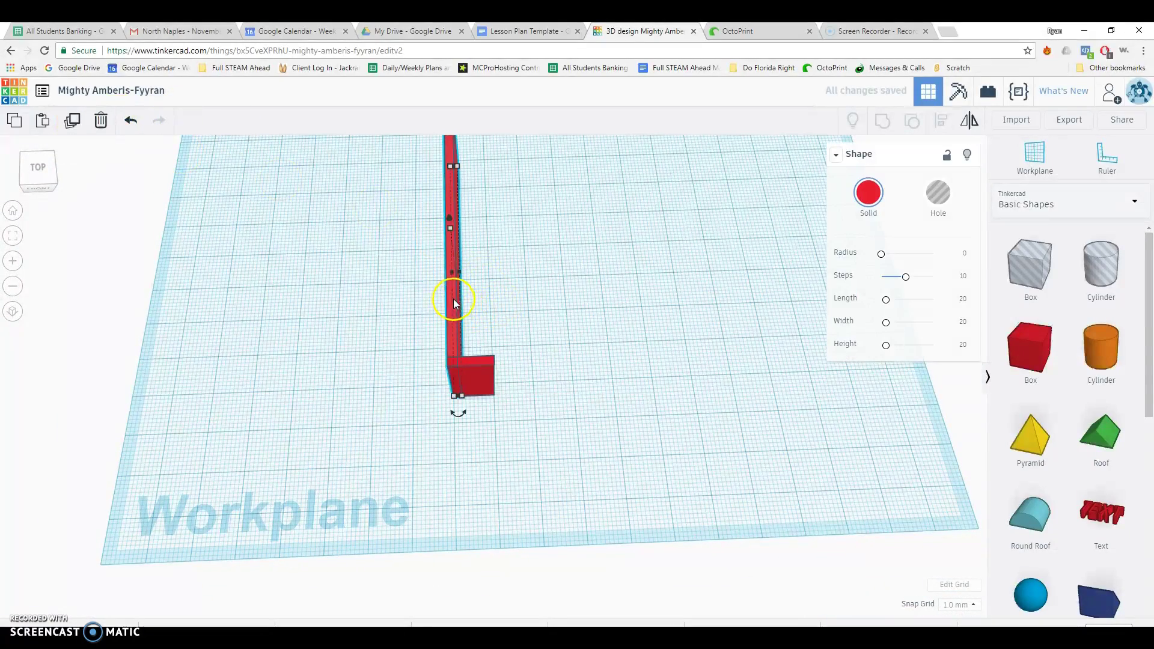
left_click_drag(453, 300, 493, 309)
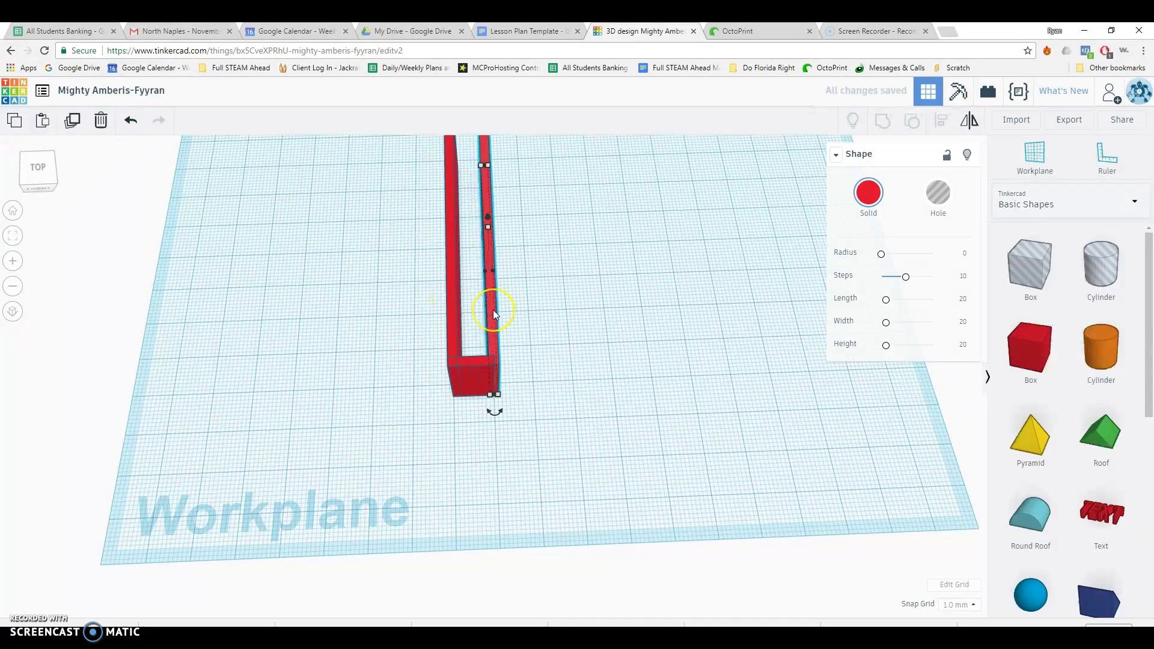
key("Right")
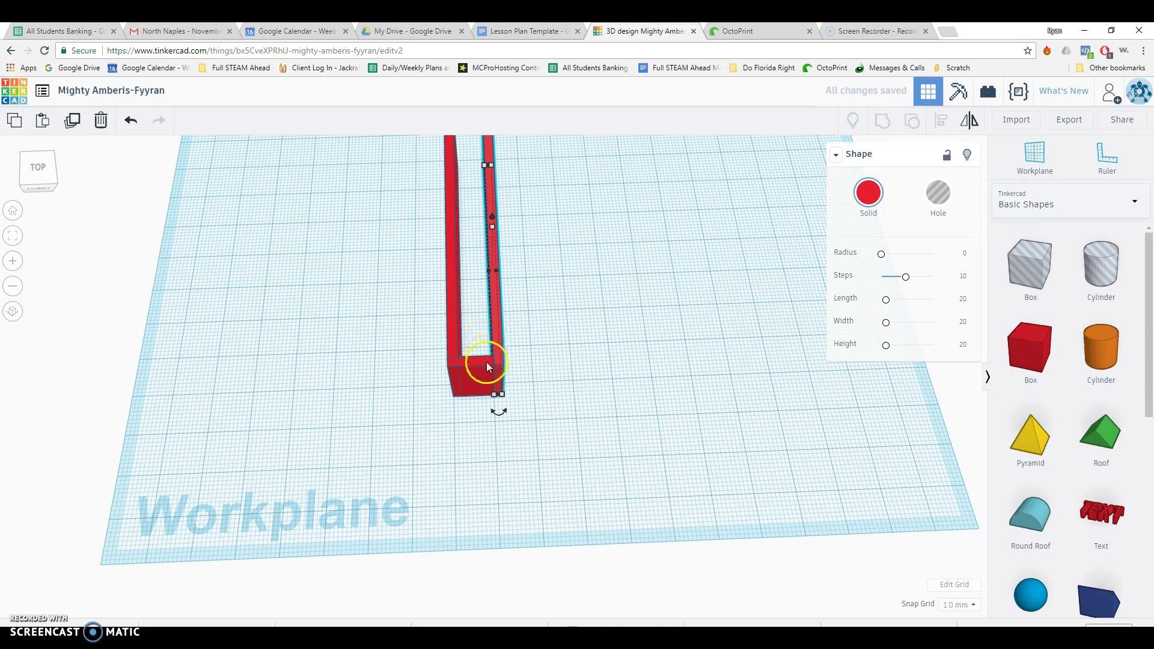
- Shorten the copied parallel wall from its far end to roughly half the length of the original wall
right_click_drag(479, 335, 577, 256)
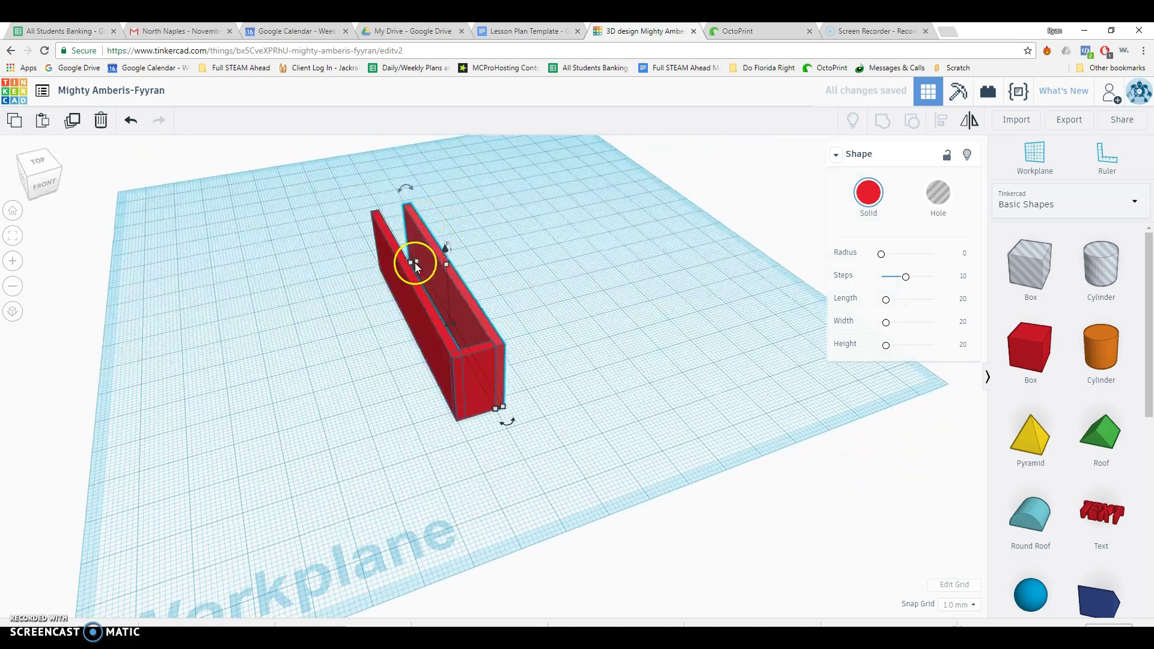
left_click_drag(413, 262, 466, 348)
right_click_drag(619, 342, 359, 192)
- Duplicate the shortened wall, place the copy beside it on the outer side and adjust its length
left_click(73, 120)
right_click_drag(565, 387, 541, 381)
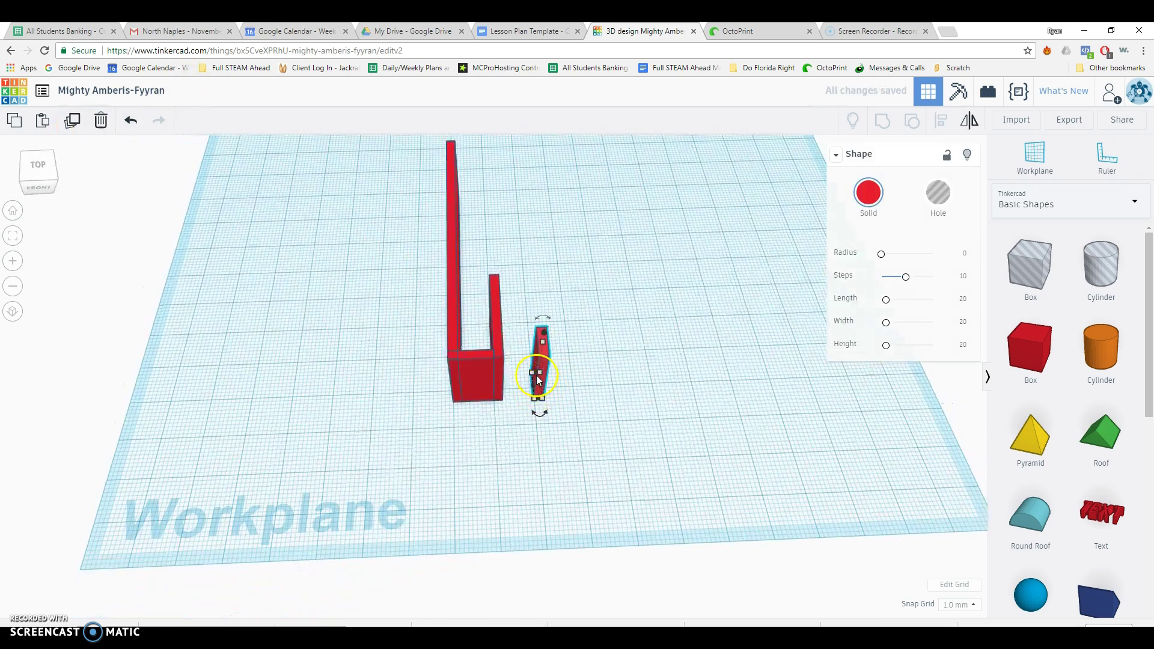
left_click_drag(537, 364, 535, 314)
- Rotate the copied wall to about -32° and nudge it against the far end of the shortened parallel wall
left_click_drag(540, 416, 568, 378)
key("Left")
key("Left")
key("Left")
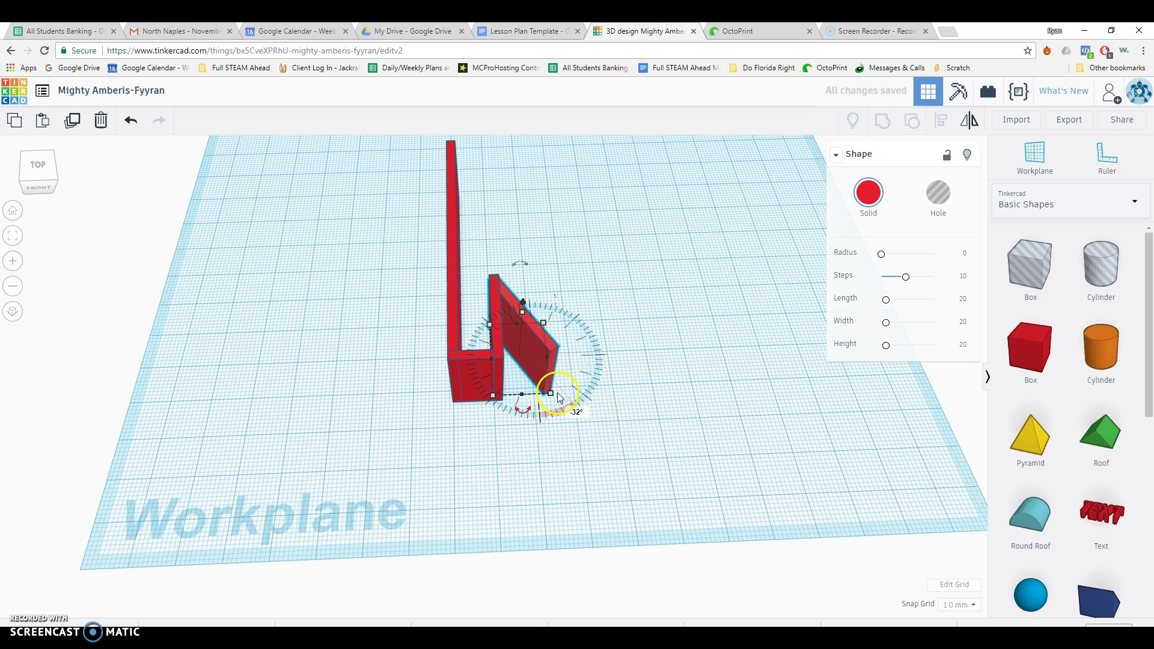
- Duplicate the short end wall and place the copy at the near end of the diagonal wall
left_click(480, 384)
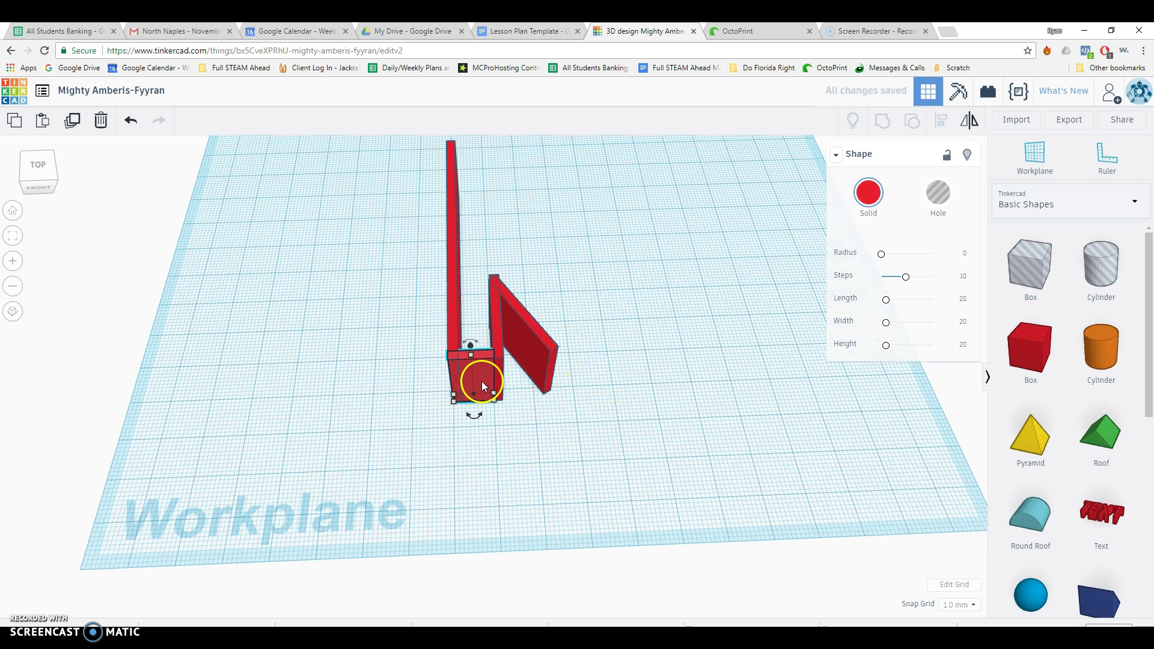
left_click(72, 120)
left_click_drag(485, 380, 581, 373)
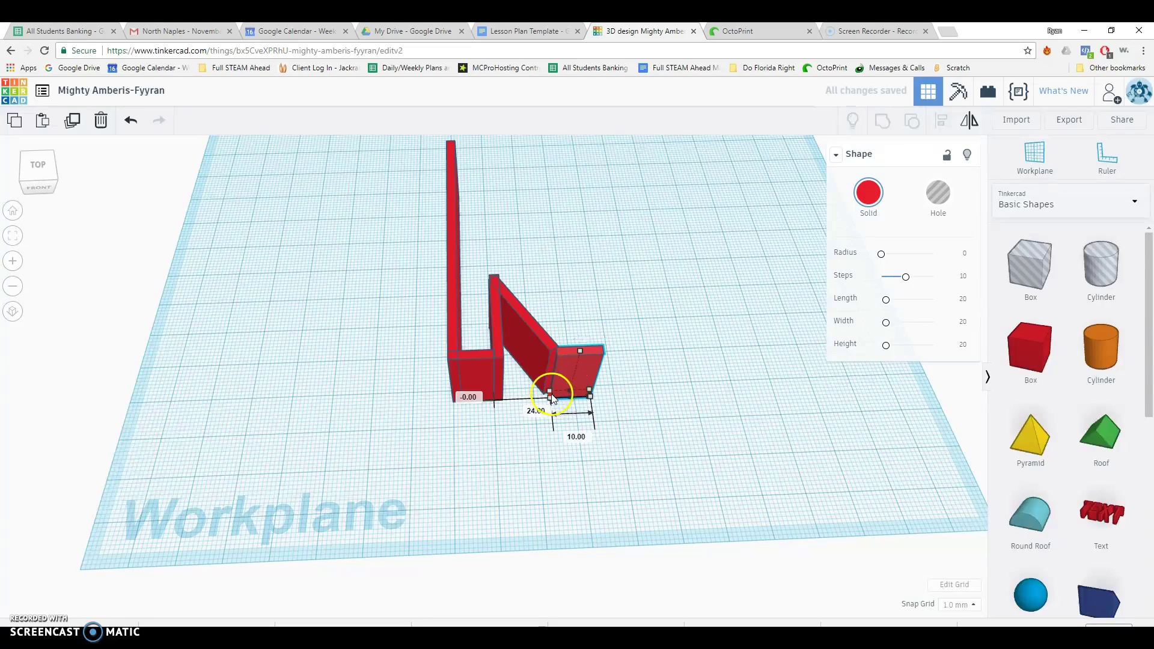
- Duplicate the diagonal wall and shift the copy sideways to the free end of the second short wall
right_click_drag(546, 392, 541, 333)
left_click(540, 333)
left_click(72, 120)
left_click(543, 326)
key("Right")
key("Right")
key("Right")
key("Right")
key("Right")
key("Right")
key("Right")
key("Right")
key("Right")
key("Right")
key("Right")
key("Right")
key("Right")
key("Right")
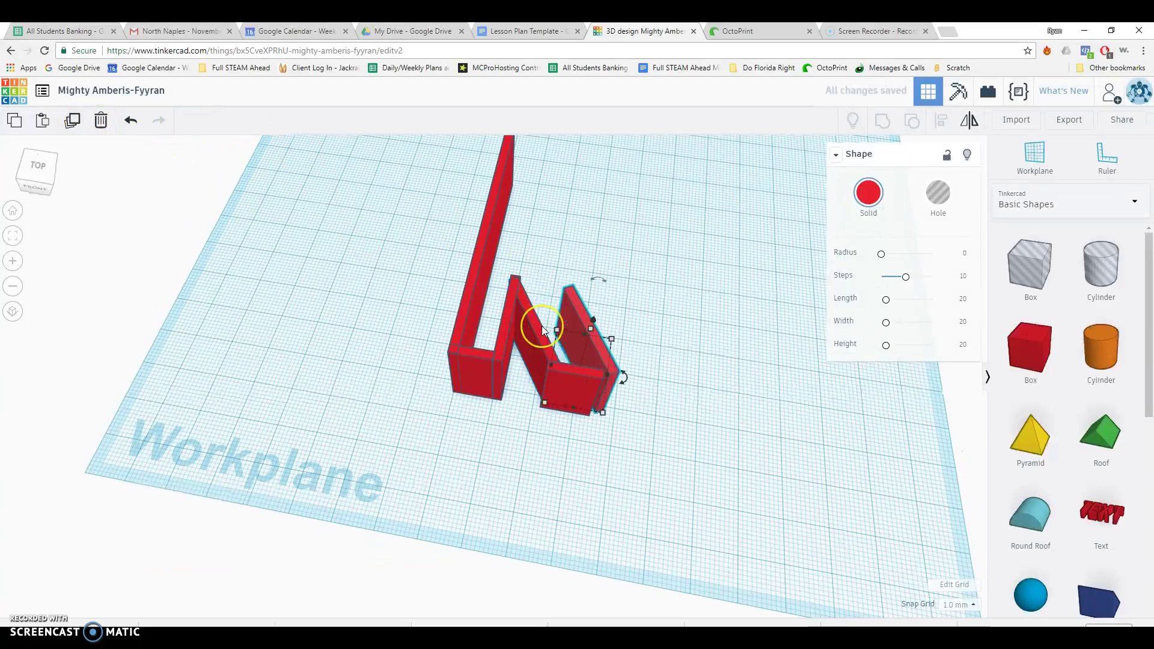
key("Left")
key("Left")
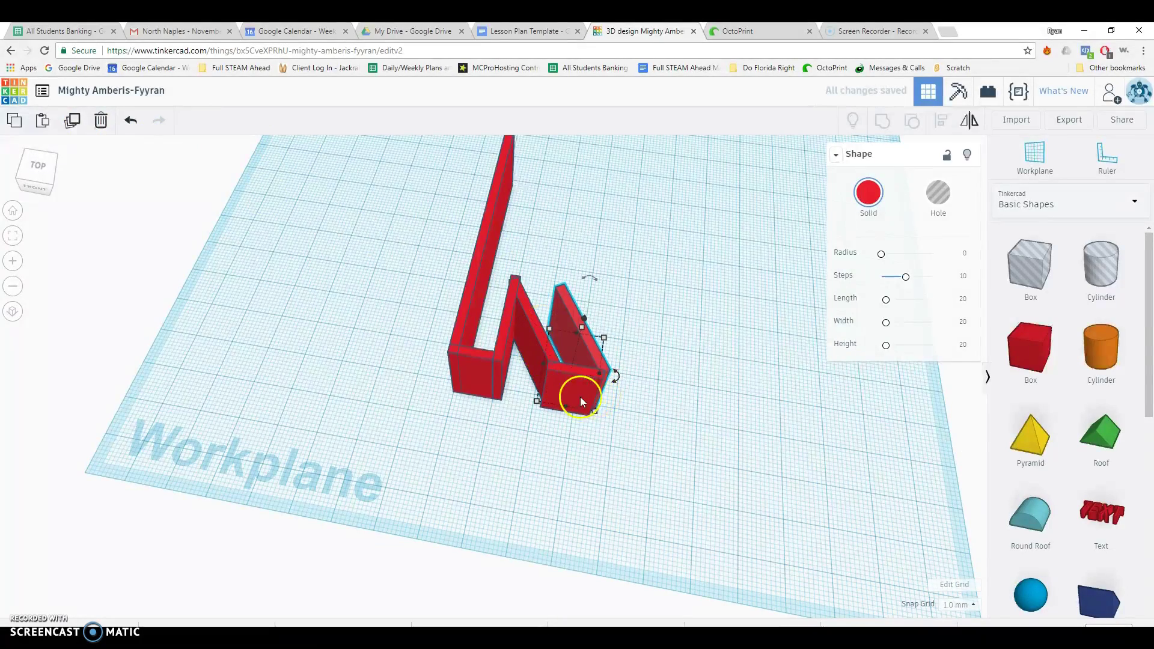
- Adjust the second short wall so it closes the gap between the two diagonal walls
right_click_drag(595, 407, 566, 463)
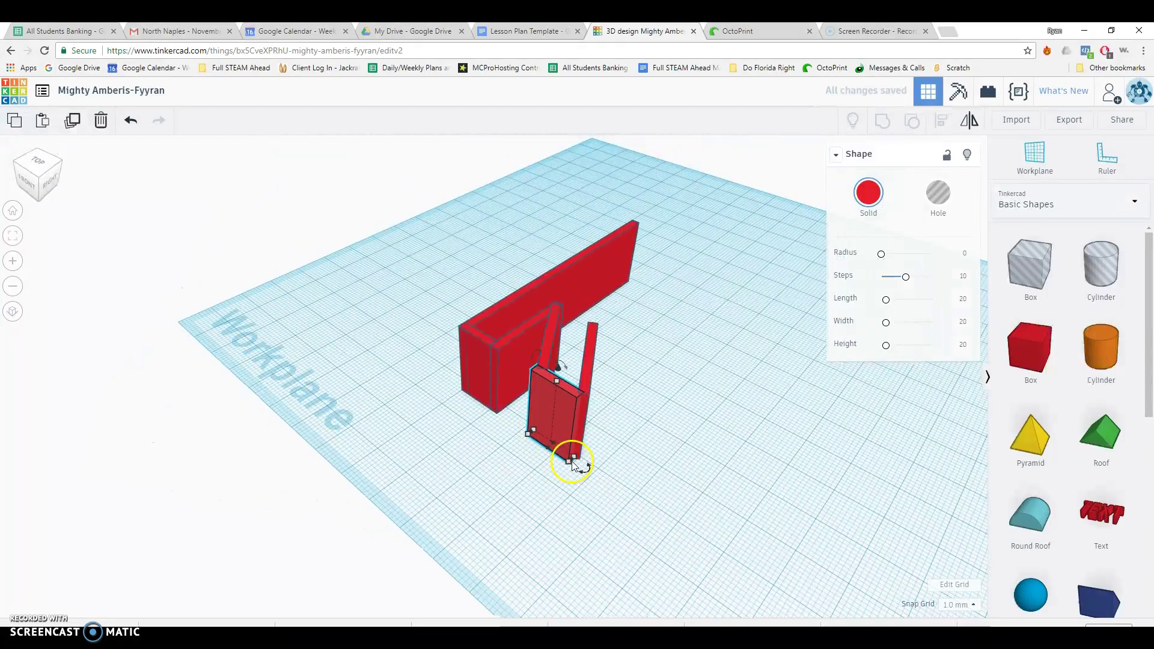
left_click_drag(575, 464, 579, 466)
right_click_drag(617, 453, 599, 310)
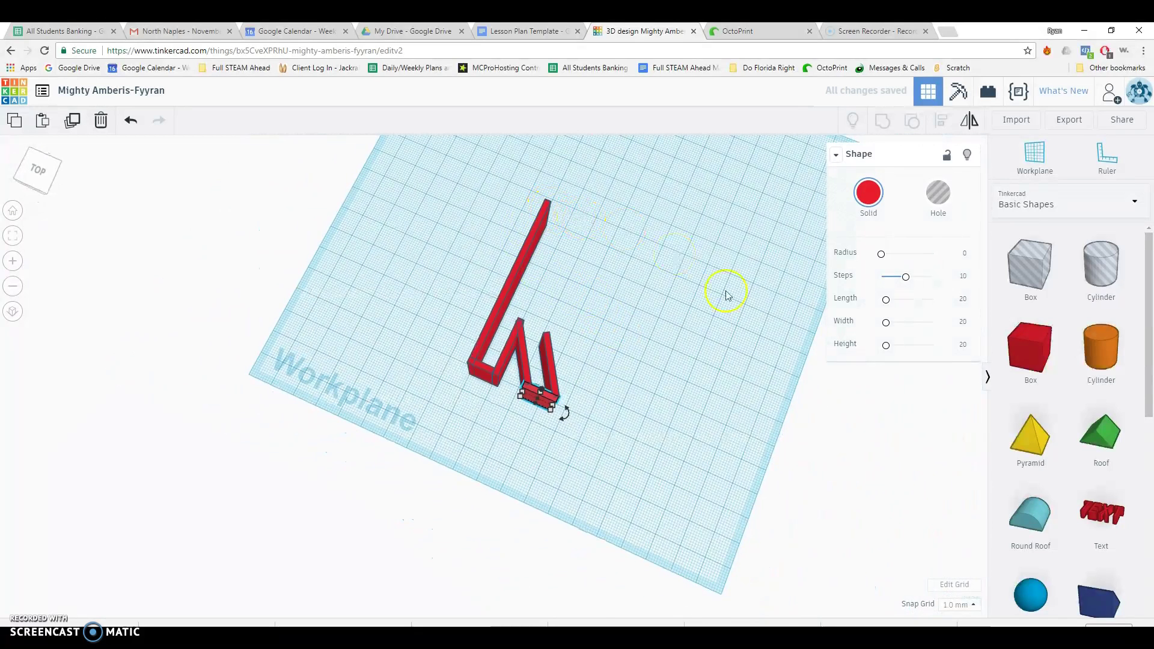
- Duplicate the first short end wall and place the copy at the far end of the long wall
left_click_drag(487, 378, 485, 367)
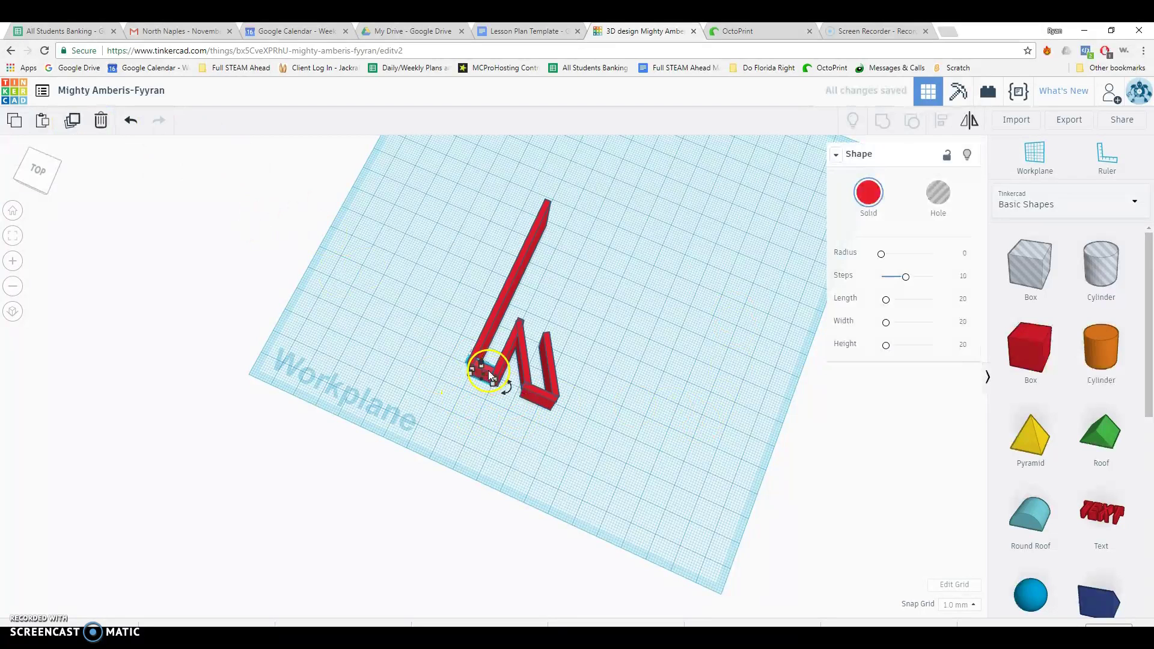
left_click_drag(489, 370, 564, 212)
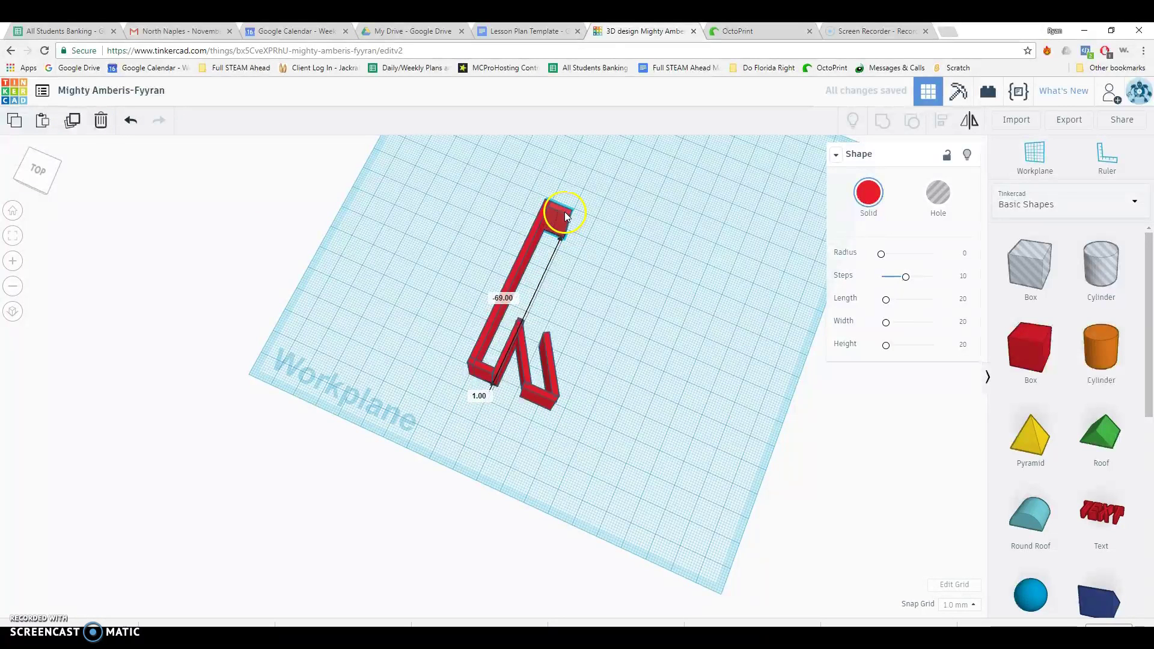
left_click(660, 322)
- Add a tube to the workplane beside the walls, set its wall thickness to 2, and shift it slightly
scroll(1063, 456, "down", 5)
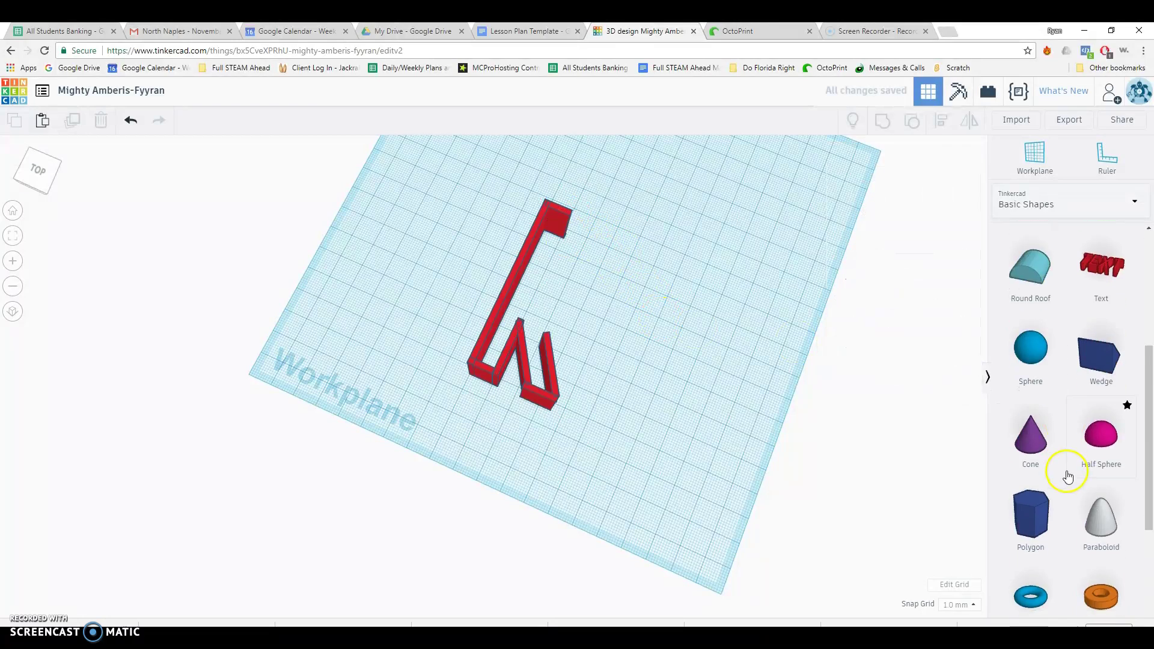
left_click_drag(1101, 508, 655, 295)
right_click_drag(671, 356, 647, 302)
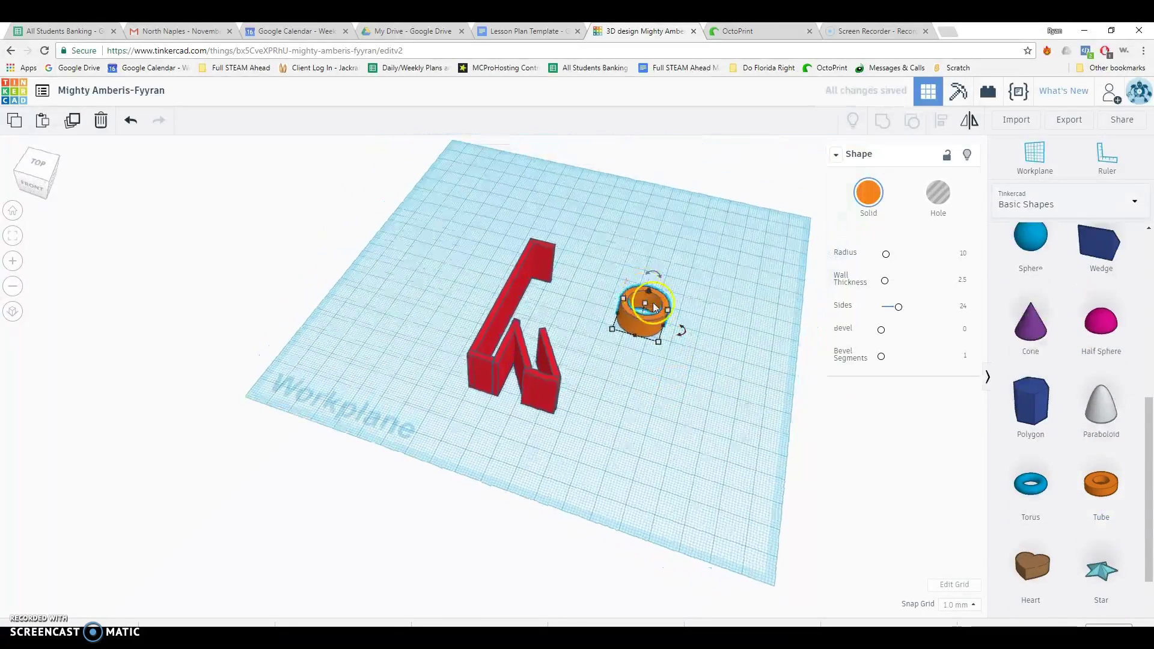
left_click(962, 285)
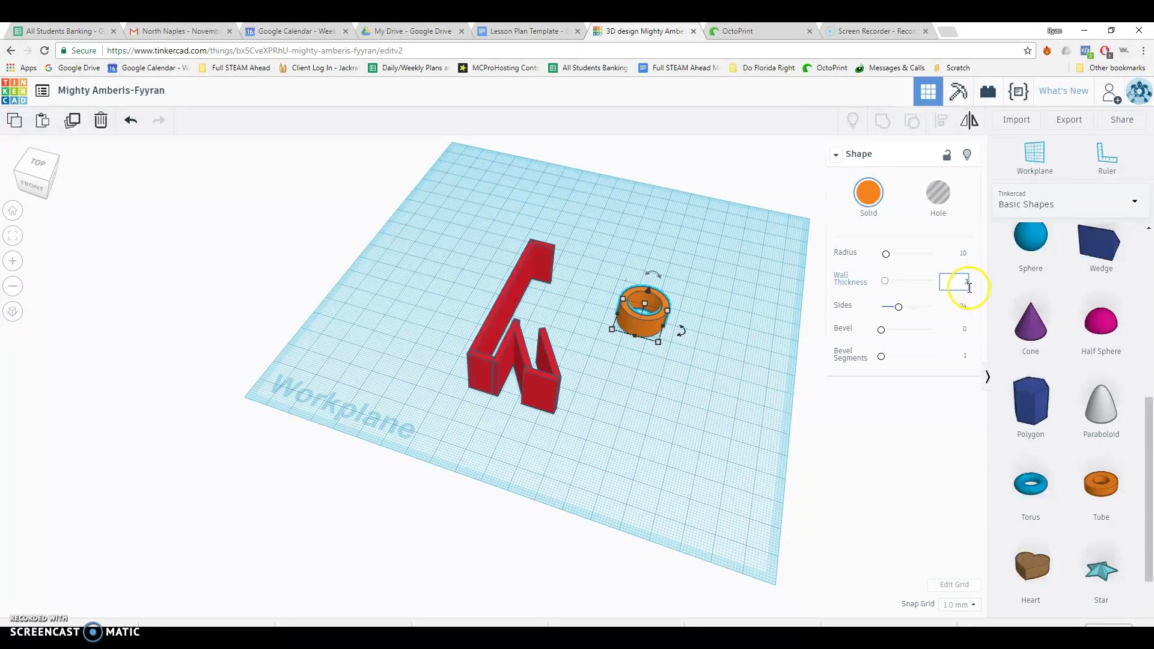
type("2")
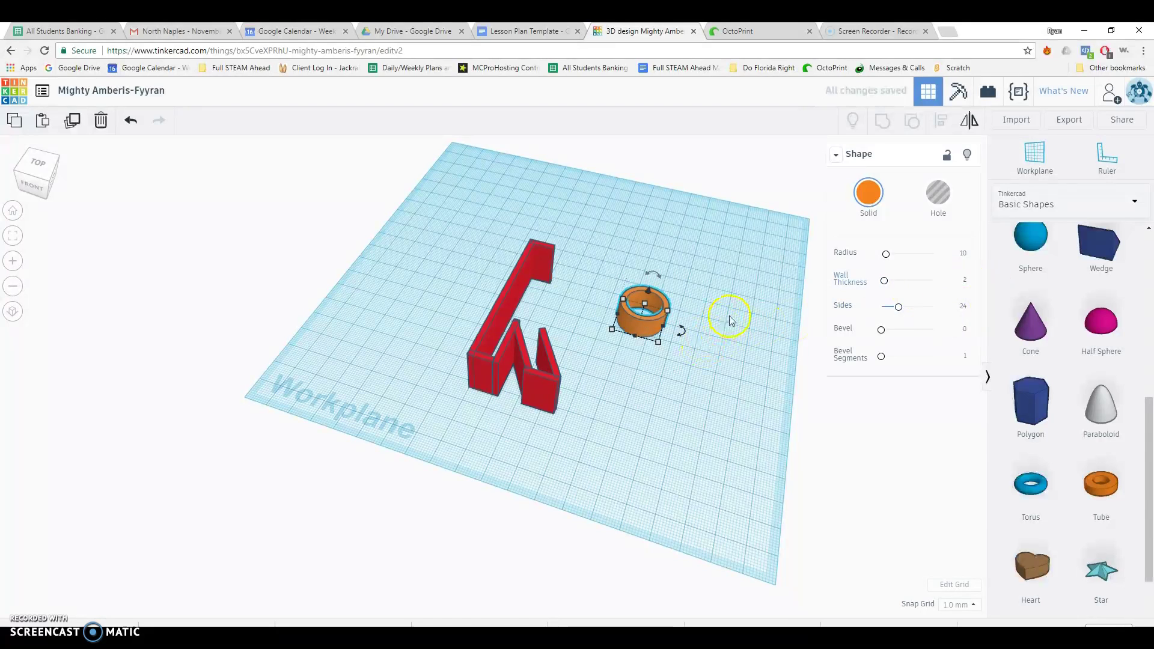
left_click_drag(625, 329, 647, 347)
- Place a hole box over the half of the tube facing the walls and select both shapes
scroll(1087, 307, "up", 5)
left_click(1030, 265)
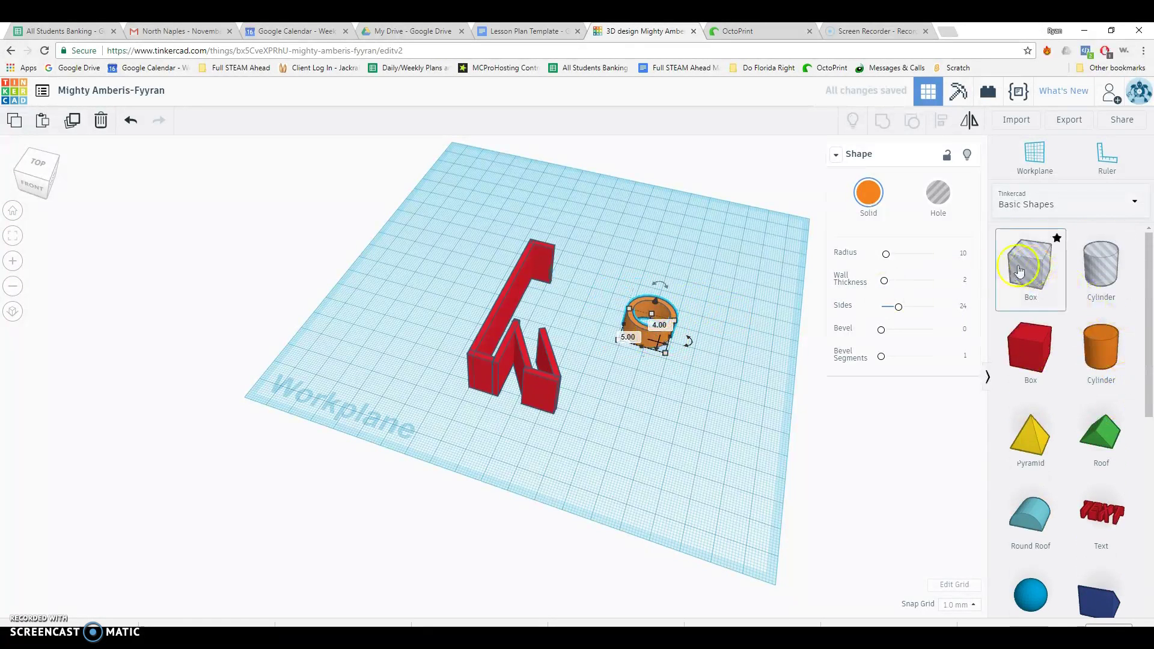
left_click(625, 327)
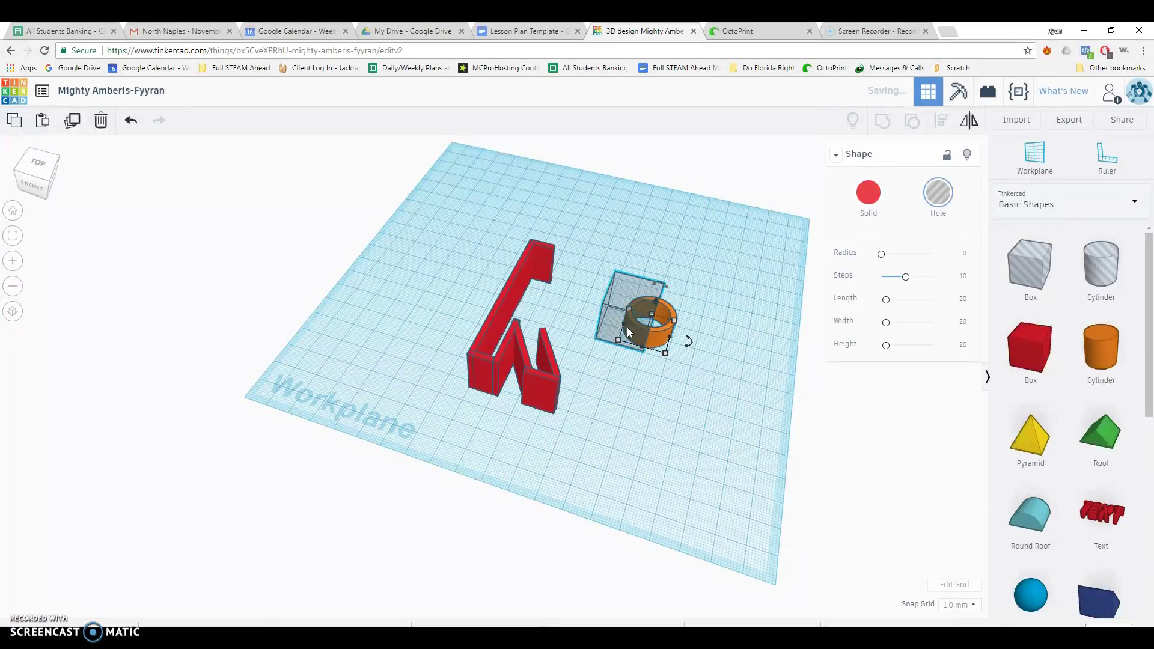
left_click_drag(628, 329, 626, 327)
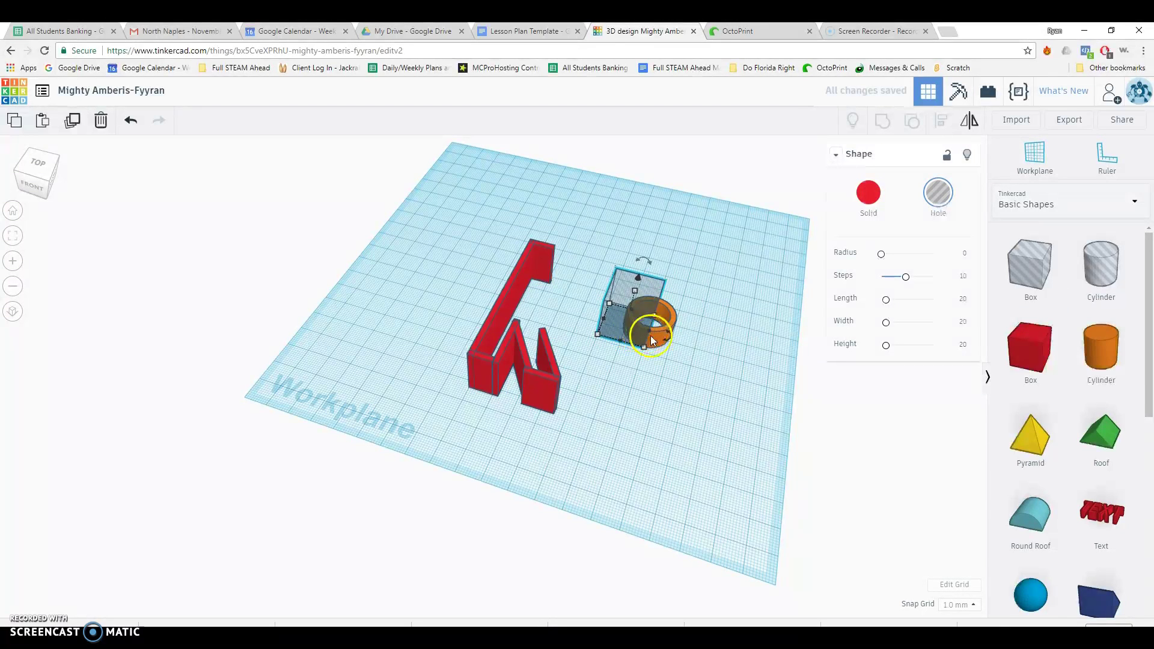
left_click_drag(728, 373, 625, 294)
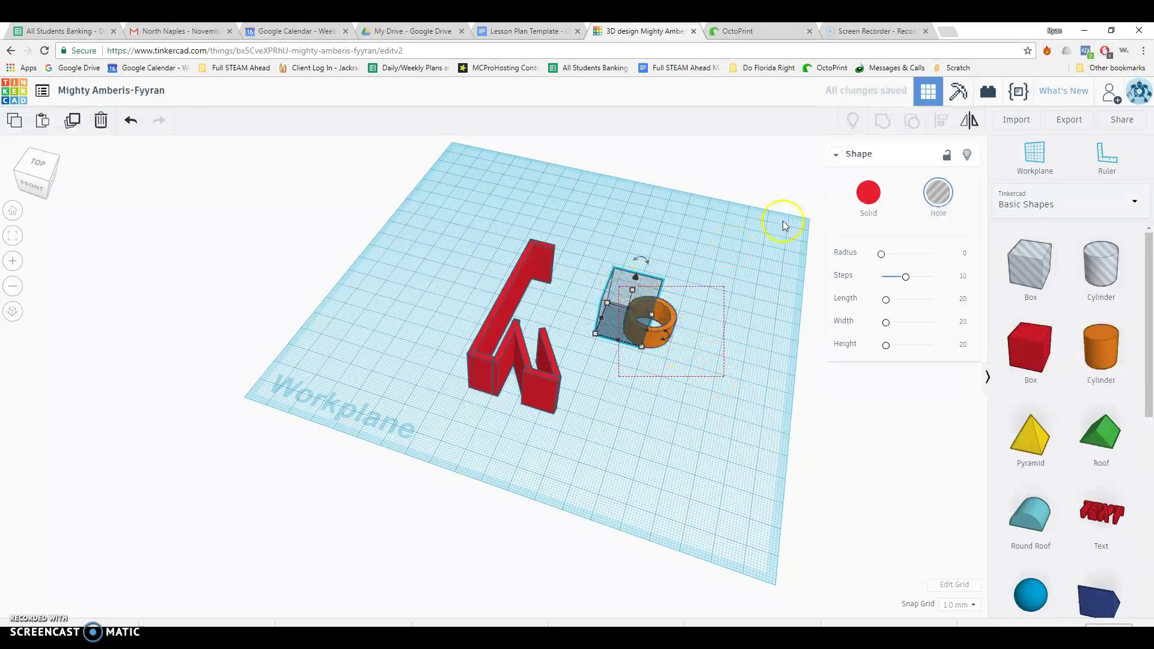
- Try cutting the tube with the hole box and stretching it to about 47 by 52 mm, and undo back to the separate shapes
left_click(884, 122)
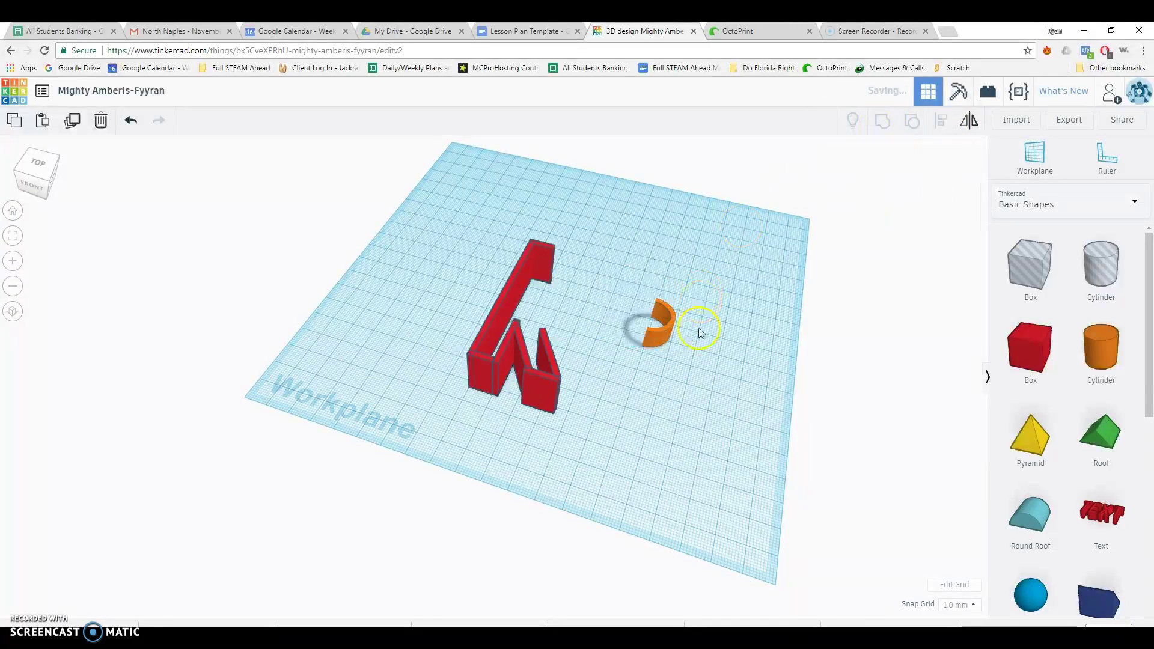
left_click_drag(667, 335, 558, 295)
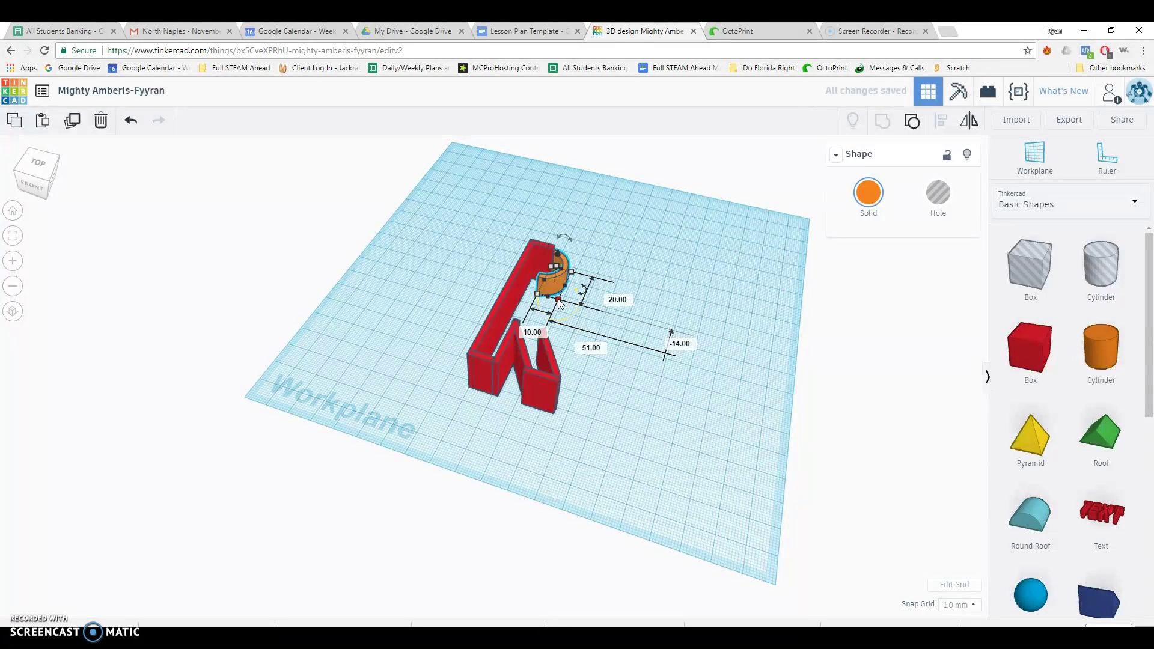
left_click_drag(559, 302, 622, 378)
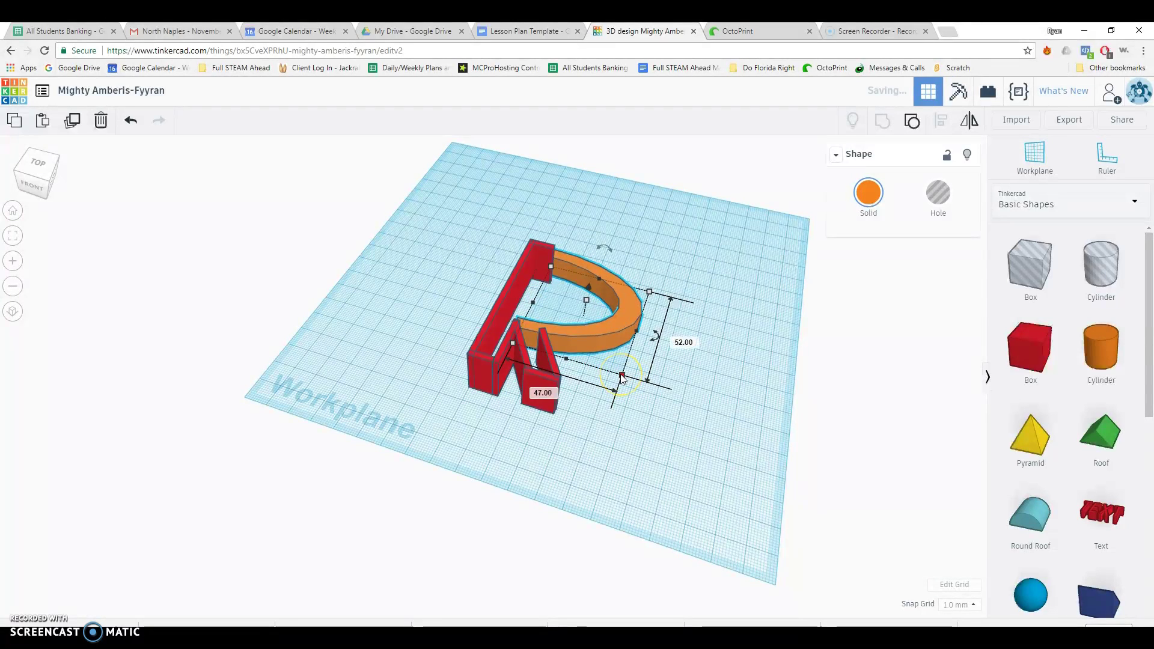
key("ctrl+z")
key("ctrl+z")
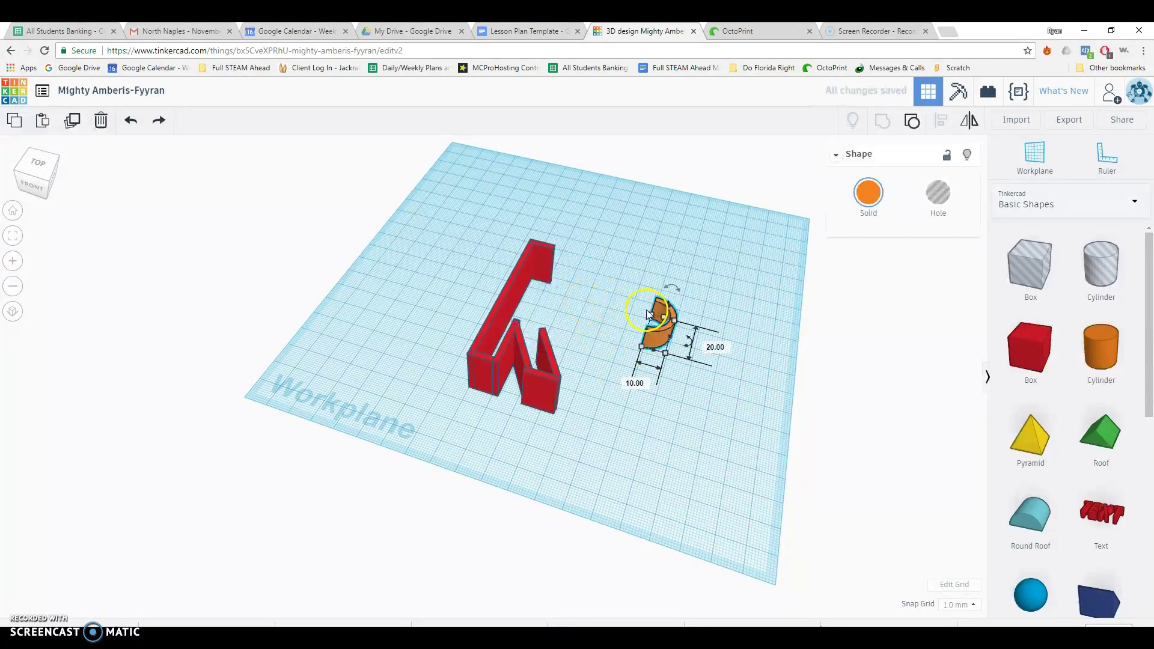
left_click(131, 120)
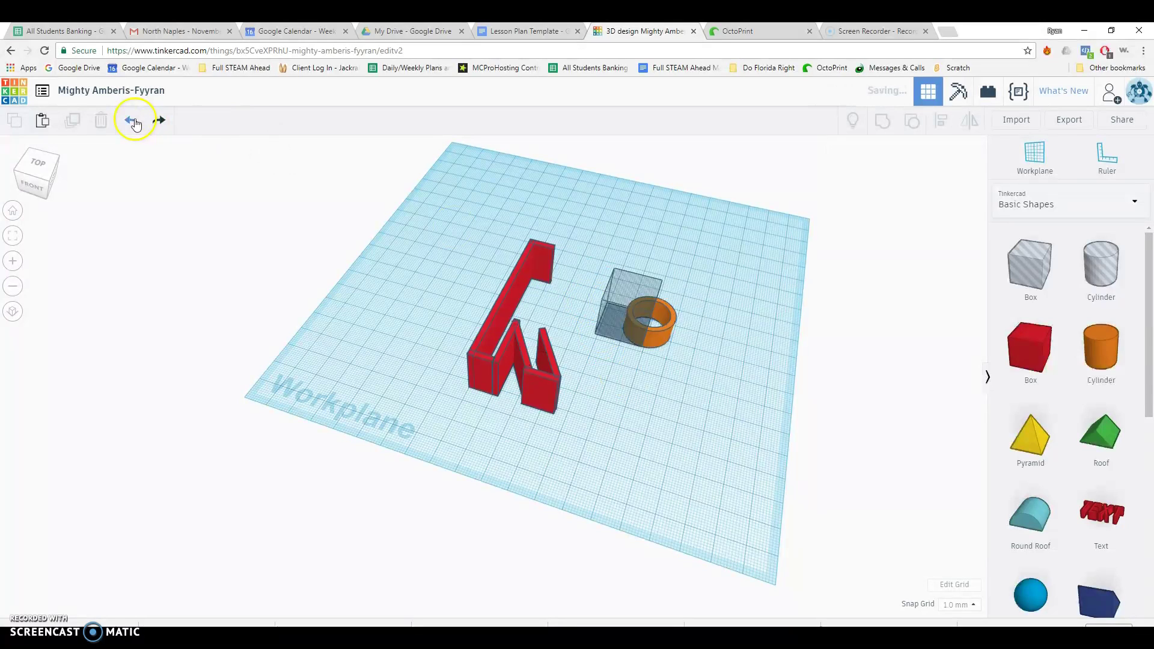
- Increase the tube's radius to about 25 and move the tube over the long wall, beside the far short end wall
left_click(669, 332)
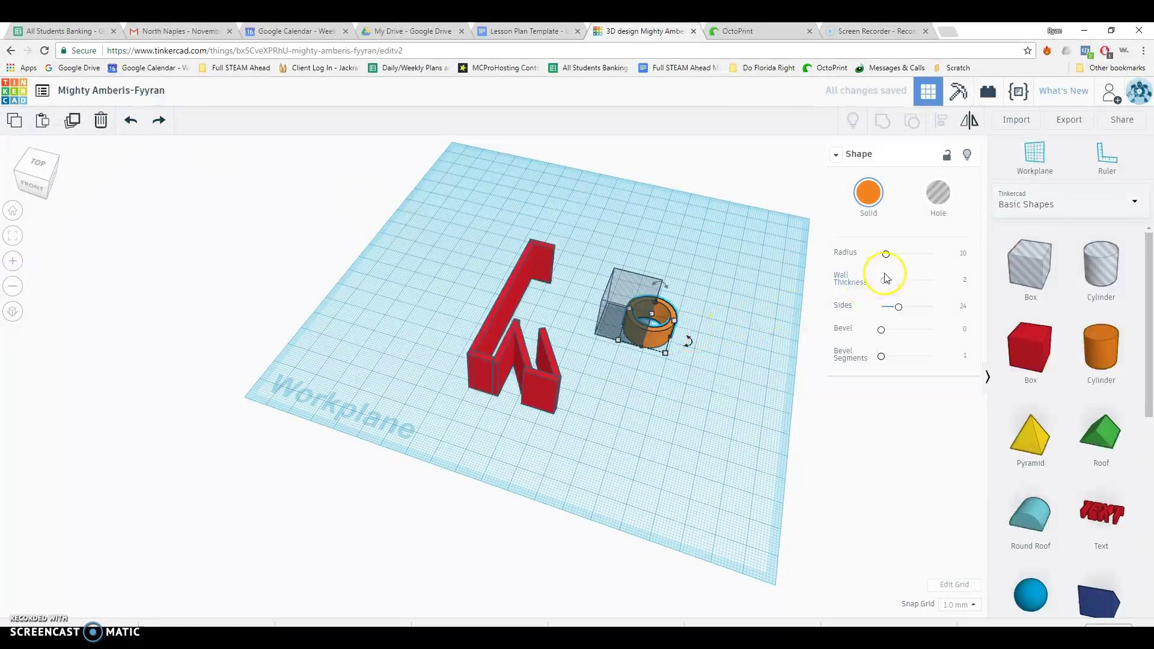
left_click_drag(886, 254, 894, 258)
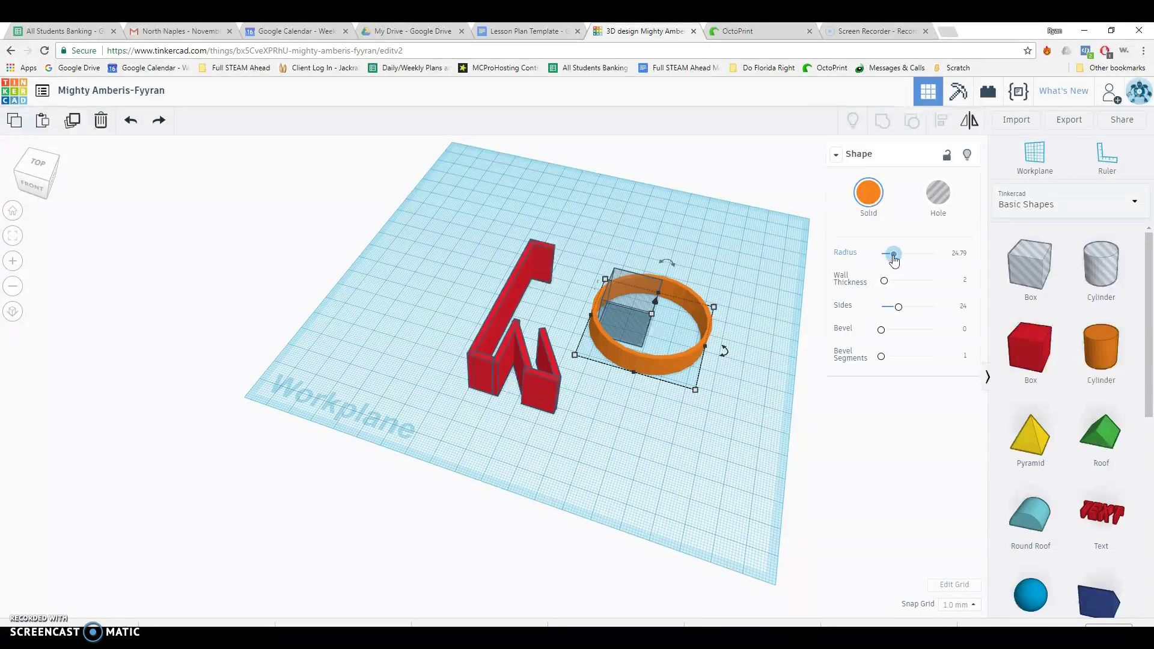
left_click_drag(707, 344, 596, 323)
right_click_drag(596, 325, 554, 360)
mouse_move(547, 219)
left_mouse_down()
mouse_move(534, 201)
mouse_move(563, 215)
left_mouse_up()
- Resize the hole box to 27 by 56 mm over half of the large tube and group both into a half ring
left_click_drag(641, 239, 446, 333)
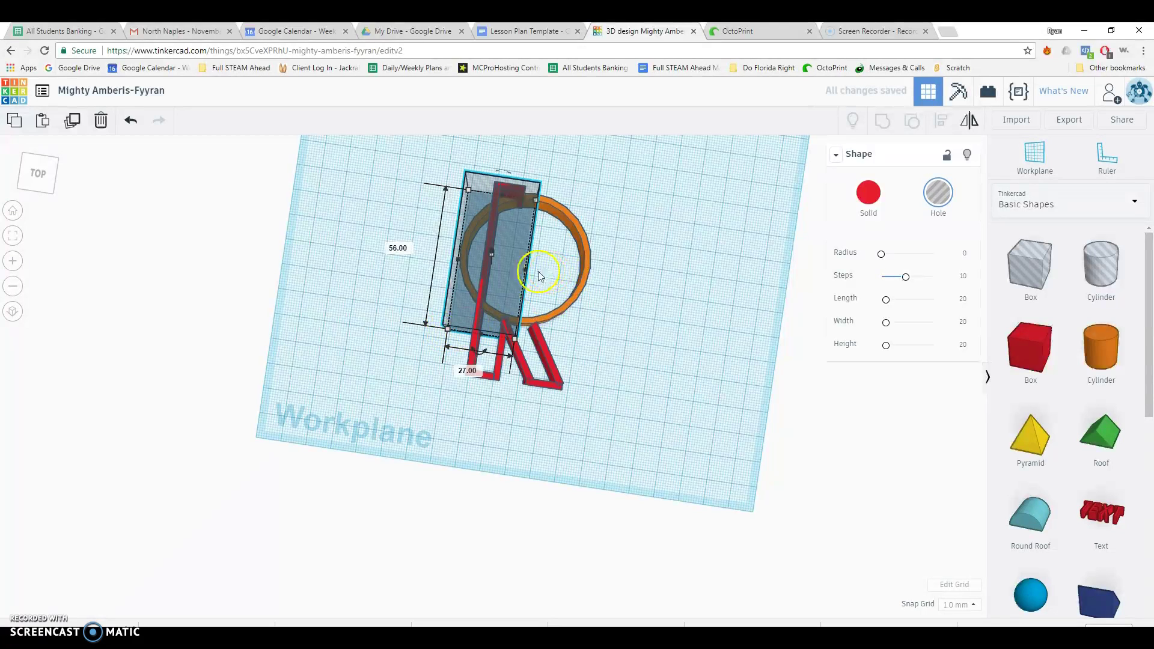
left_click(579, 235, "shift")
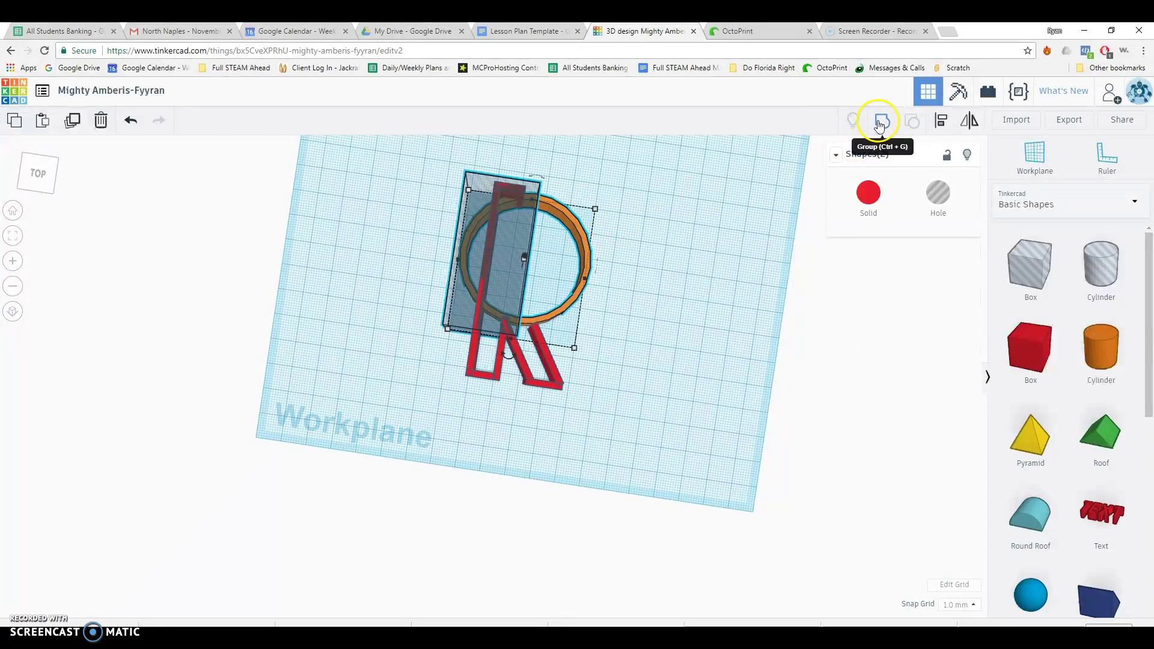
left_click(880, 125)
- Try to shift the half ring toward the short end wall
mouse_move(582, 287)
right_mouse_down()
mouse_move(618, 234)
mouse_move(587, 291)
right_mouse_up()
left_click_drag(571, 291, 545, 274)
key("ctrl+z")
- Lengthen the short wall at the far end of the long wall so it meets the half ring
right_click_drag(619, 304, 558, 258)
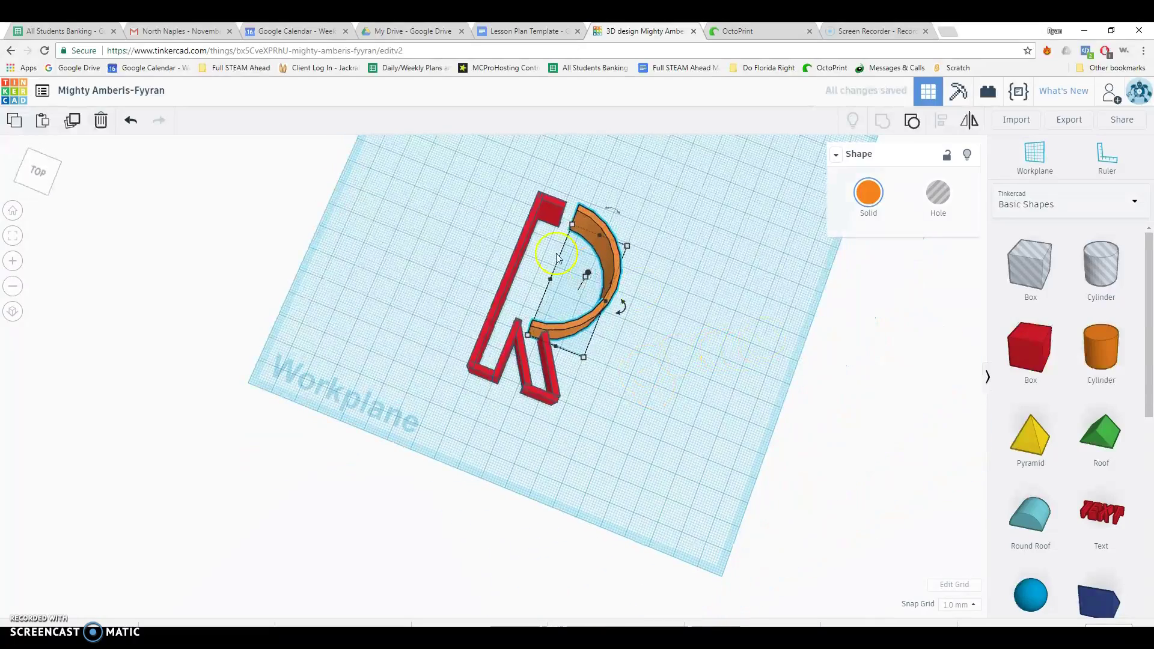
left_click(550, 213)
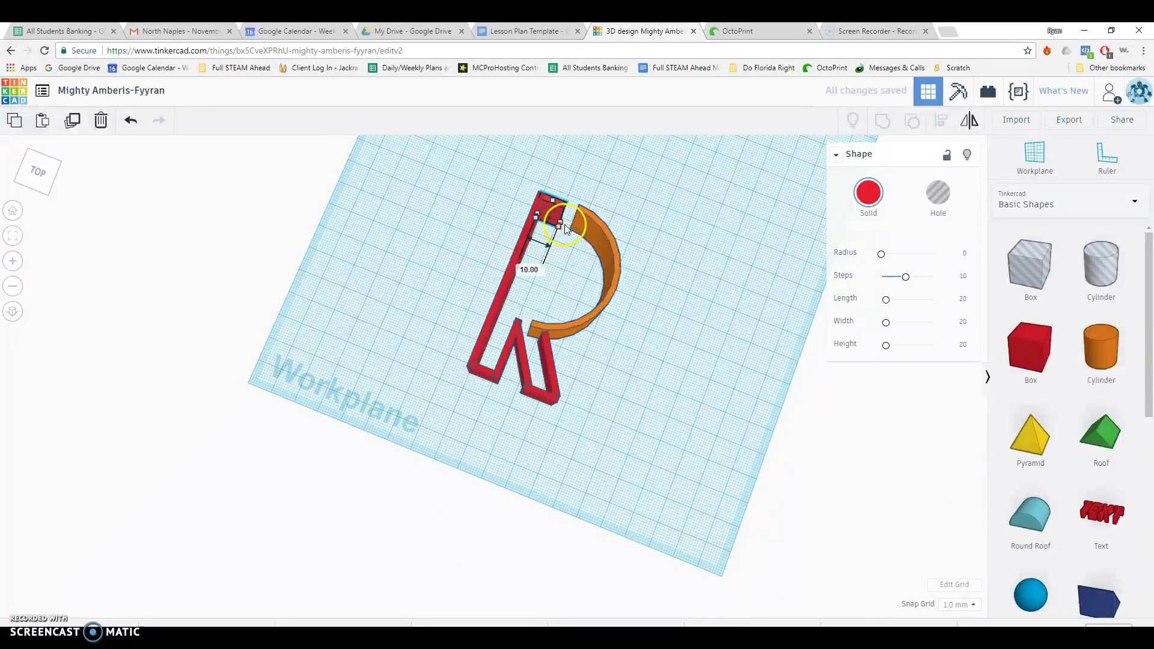
left_click_drag(583, 226, 590, 226)
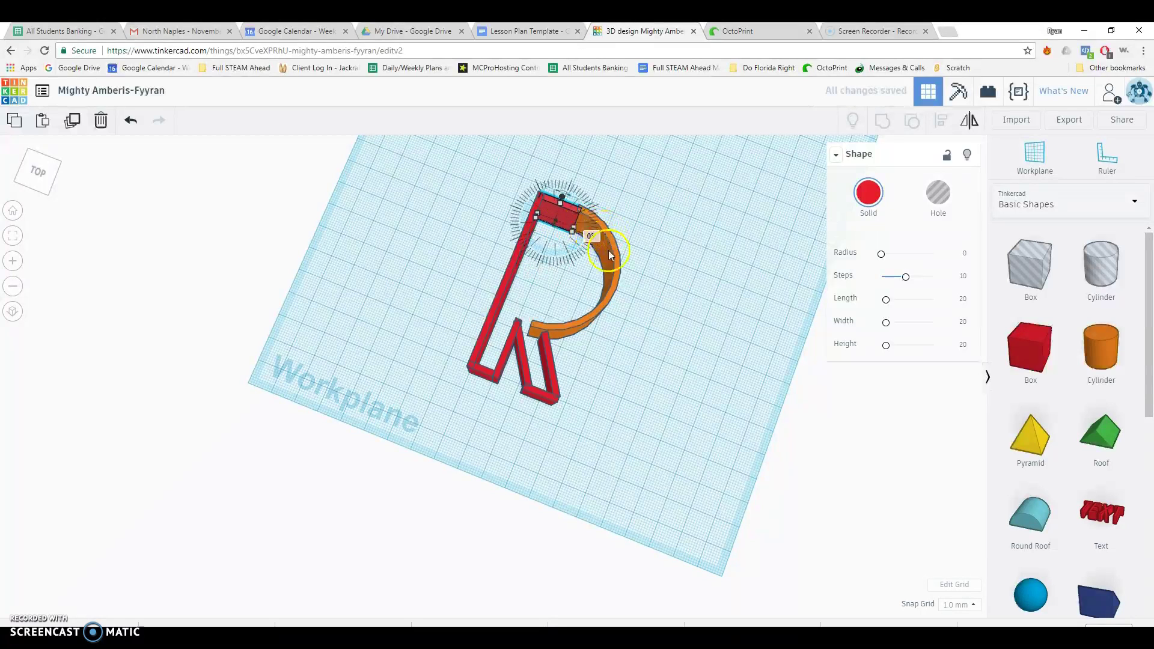
left_click(608, 250)
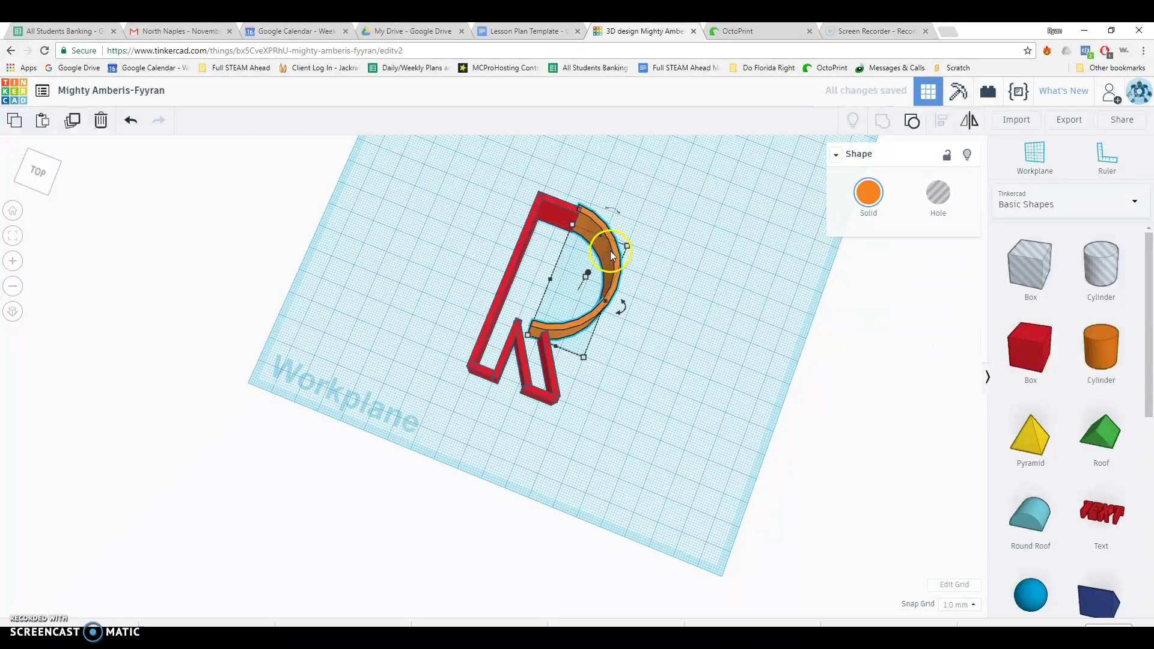
left_click(687, 355)
- Trim the half ring's overhanging end near the diagonal walls by covering it with a hole box and grouping the two
left_click_drag(1029, 264, 524, 313)
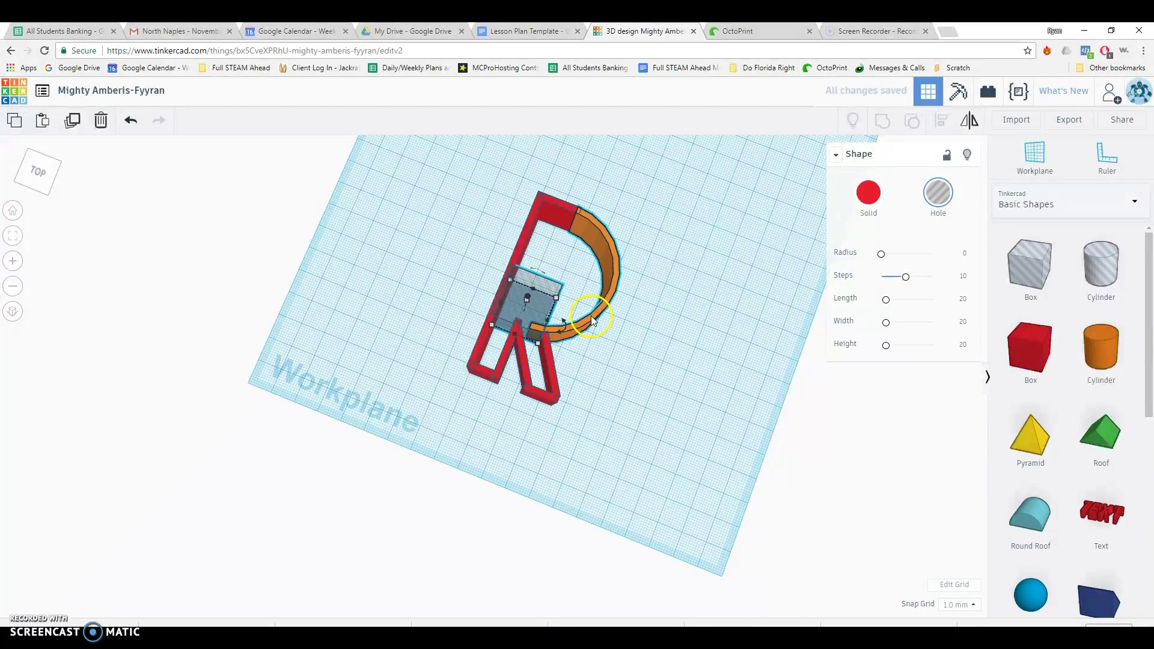
left_click(590, 316, "shift")
mouse_move(626, 339)
left_mouse_down()
mouse_move(545, 303)
mouse_move(551, 293)
mouse_move(613, 325)
left_mouse_up()
left_click_drag(564, 296, 569, 292)
left_click(888, 131)
- Select all the walls and the half ring and group them into one R outline
left_click(594, 401)
right_click_drag(592, 397, 691, 271)
left_click_drag(443, 225, 617, 439)
left_click(882, 121)
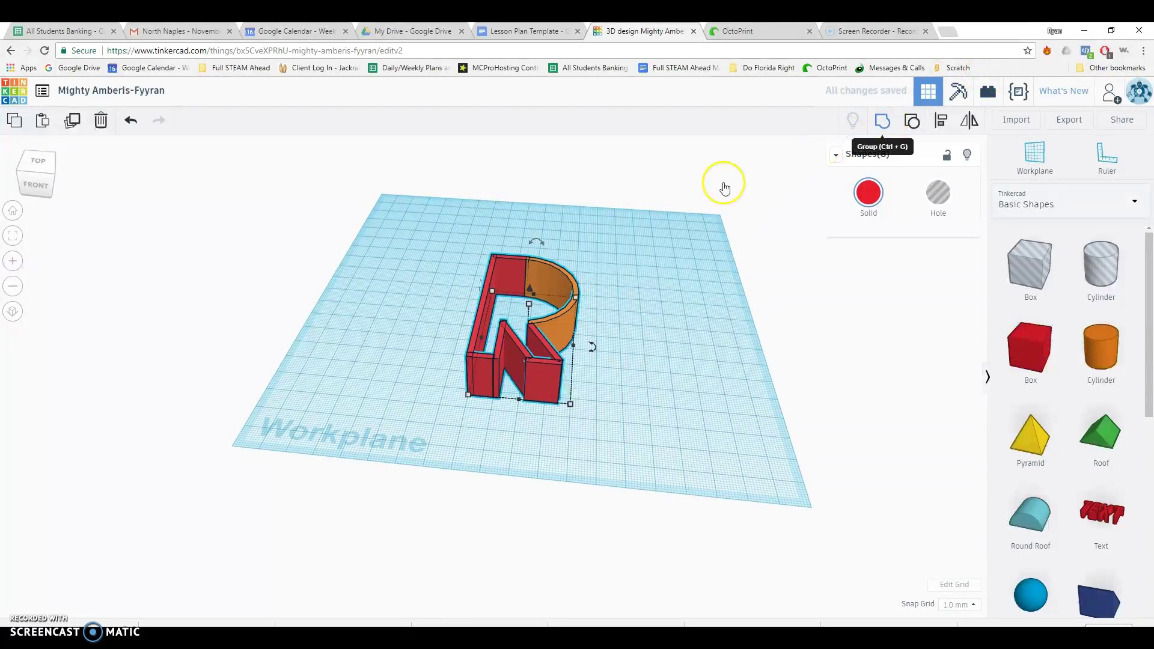
- Place a thin box wall inside the R's bowl, parallel to the long wall
right_click_drag(628, 371, 612, 391)
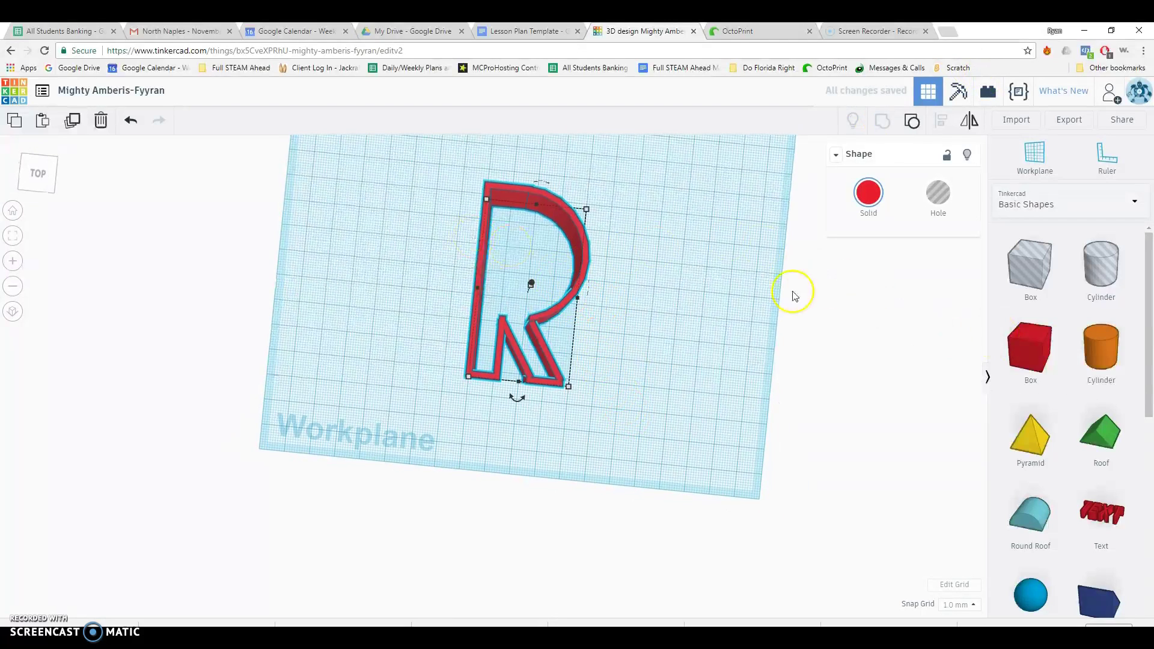
left_click_drag(1033, 364, 510, 272)
- Add a tube with wall thickness 2 and radius 12, and position it over the thin wall inside the bowl
scroll(1133, 455, "down", 4)
left_click(683, 322)
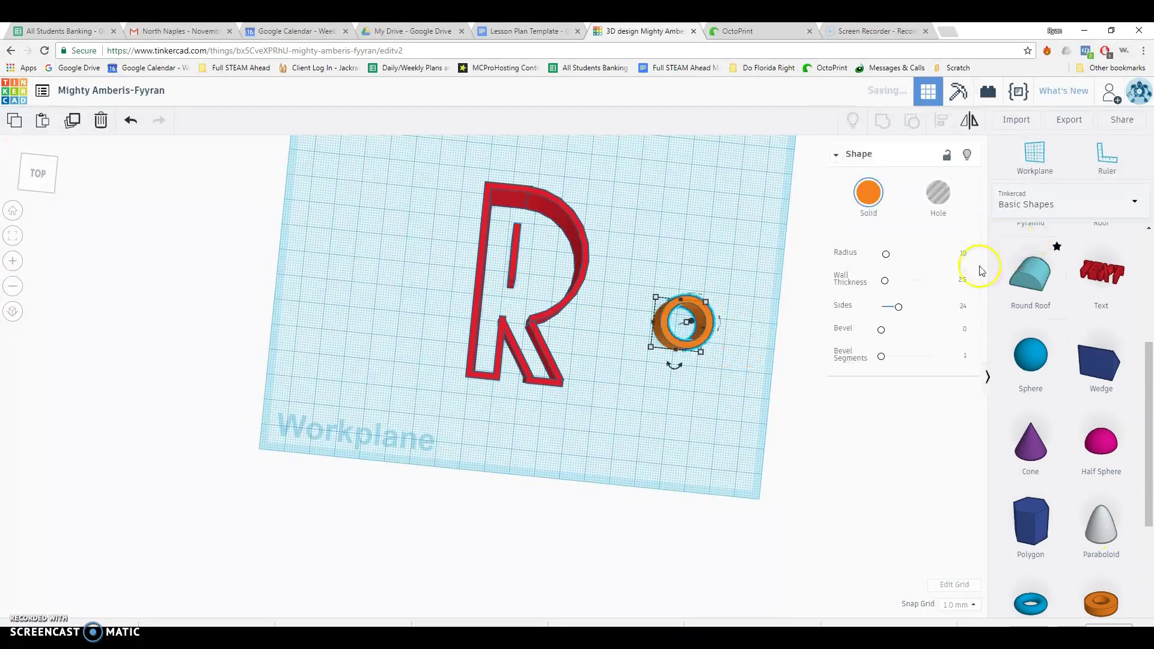
left_click(962, 280)
type("2")
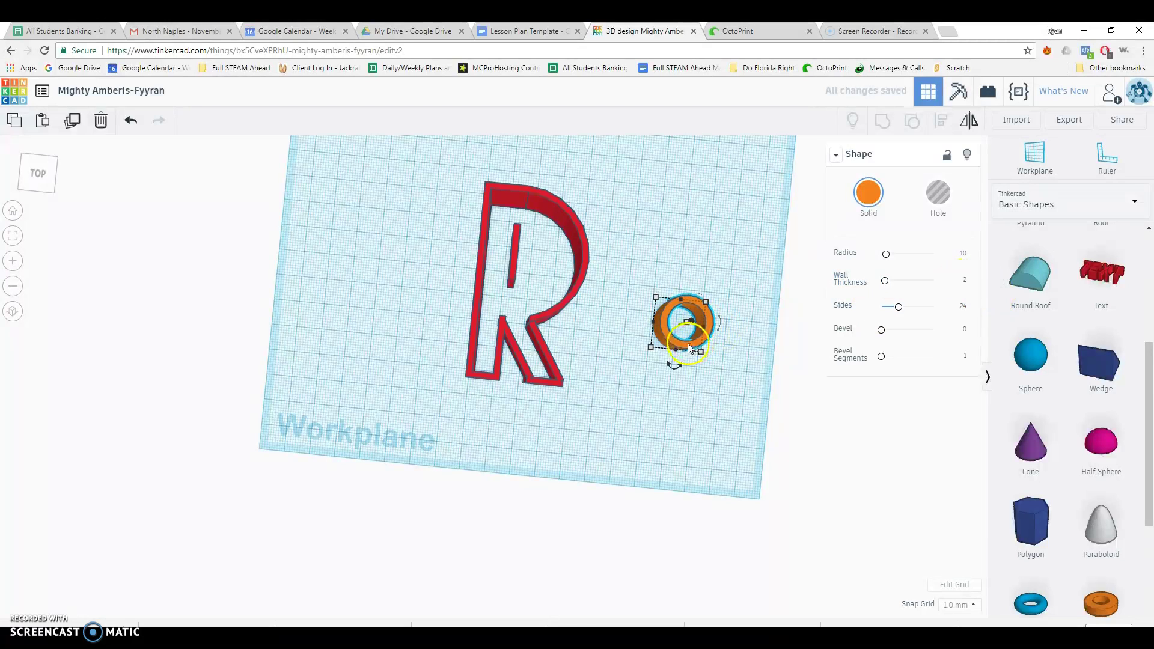
left_click_drag(690, 349, 522, 281)
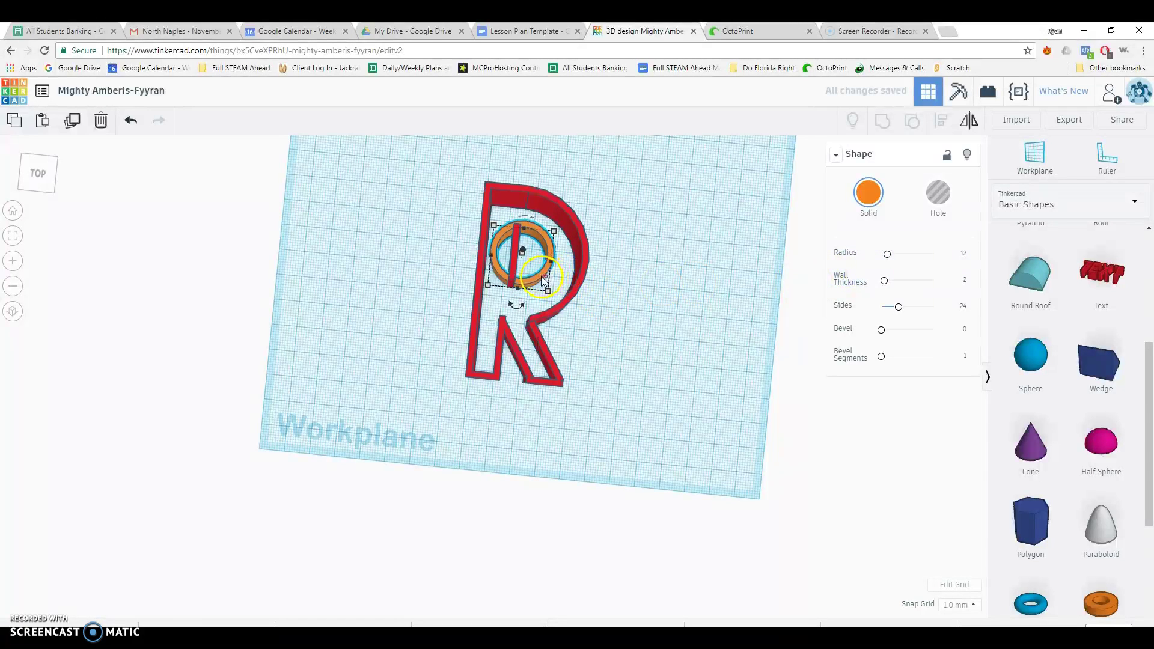
key("Left")
key("Left")
key("Down")
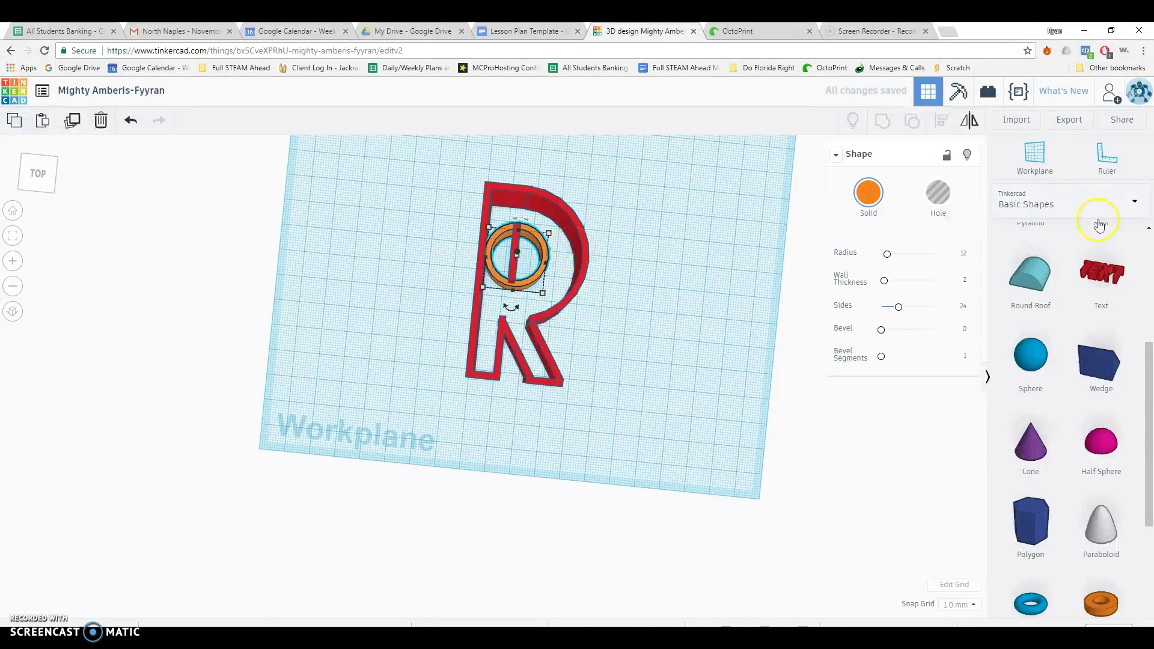
- Cover the small tube's half nearest the long wall with a 37 mm long hole box and group them into a half ring
scroll(1031, 266, "up", 4)
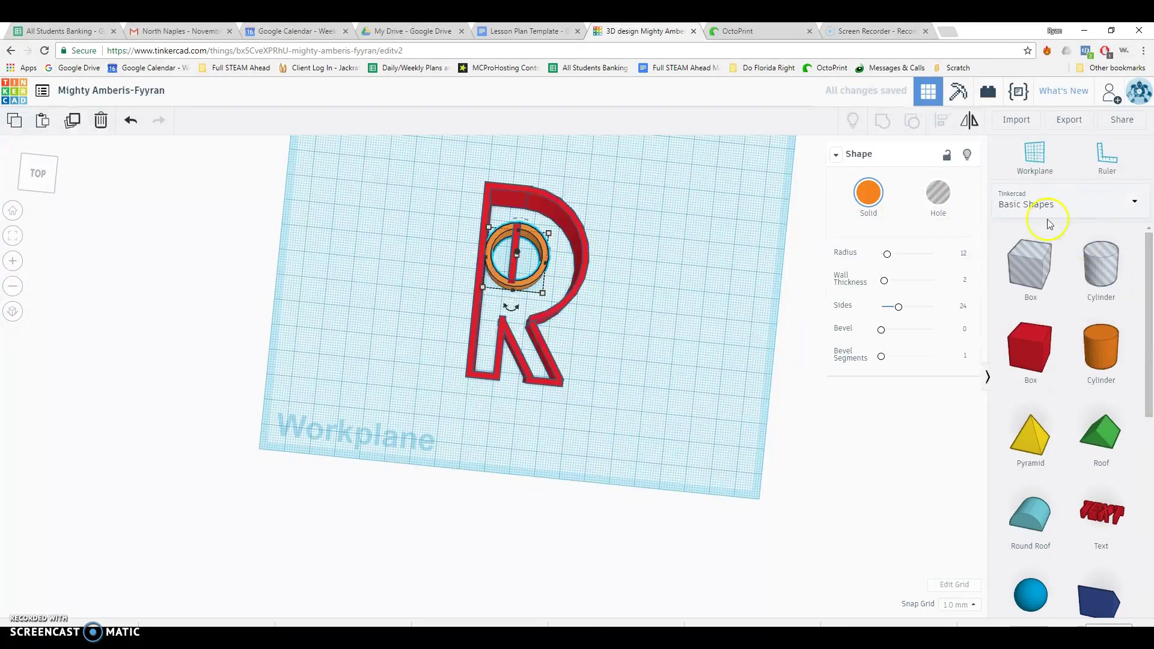
left_click_drag(1031, 266, 487, 294)
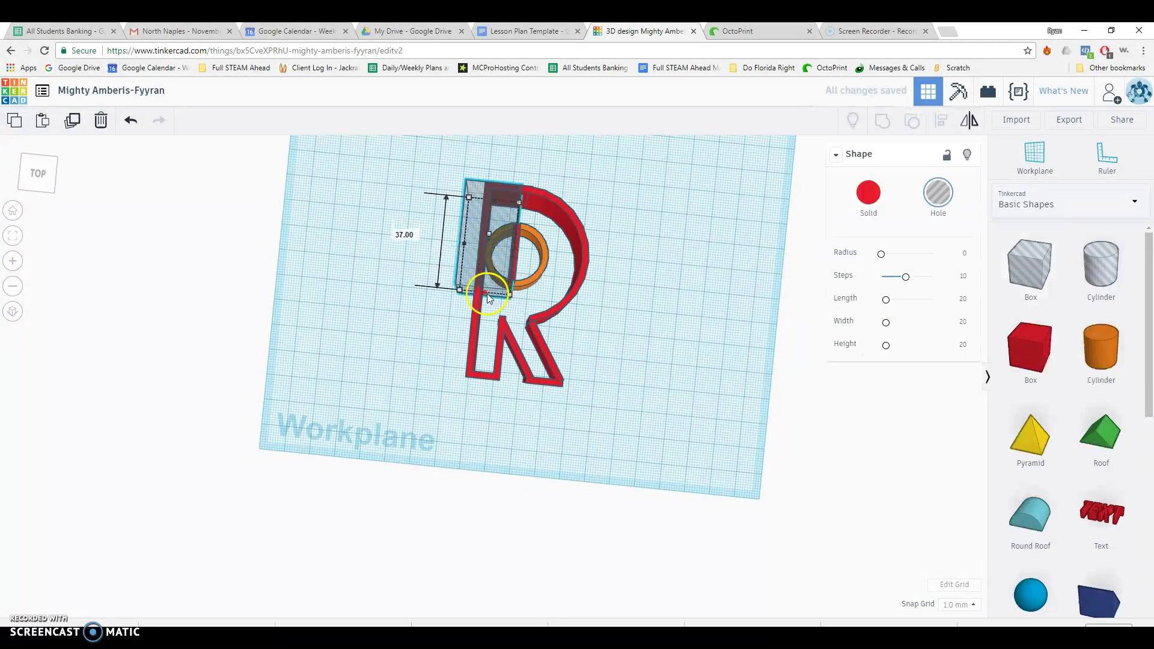
left_click(540, 271, "shift")
left_click(882, 120)
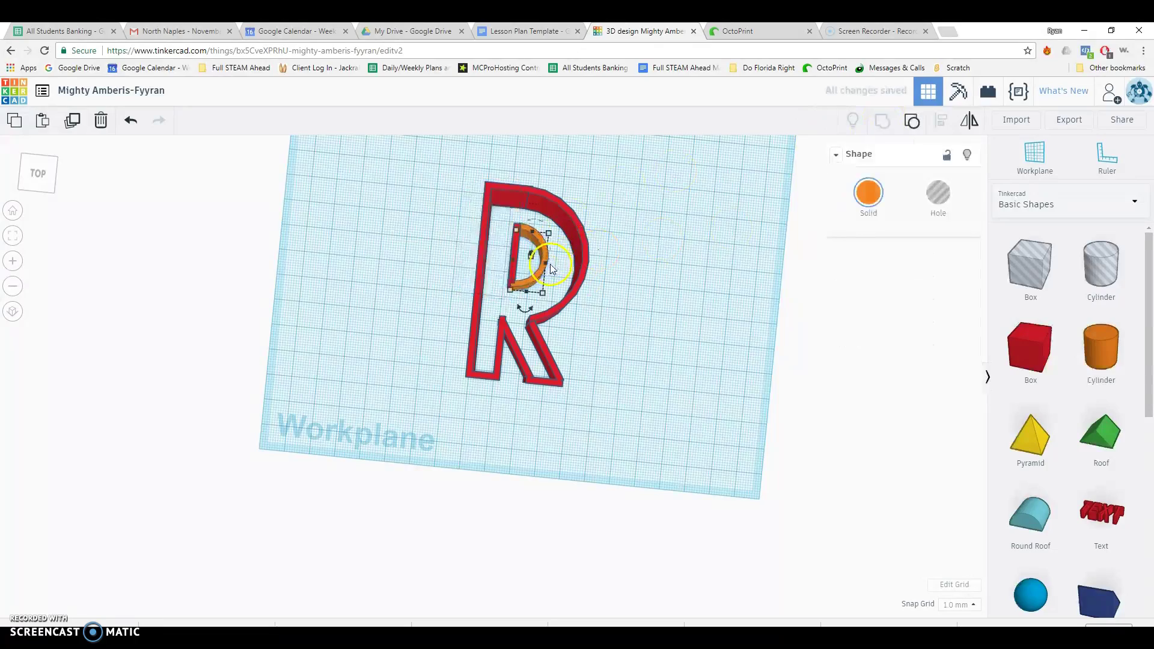
- Set the height of the small half ring inside the bowl to 20 mm
scroll(551, 269, "up", 2)
right_click_drag(552, 269, 610, 289)
left_click_drag(615, 290, 595, 255)
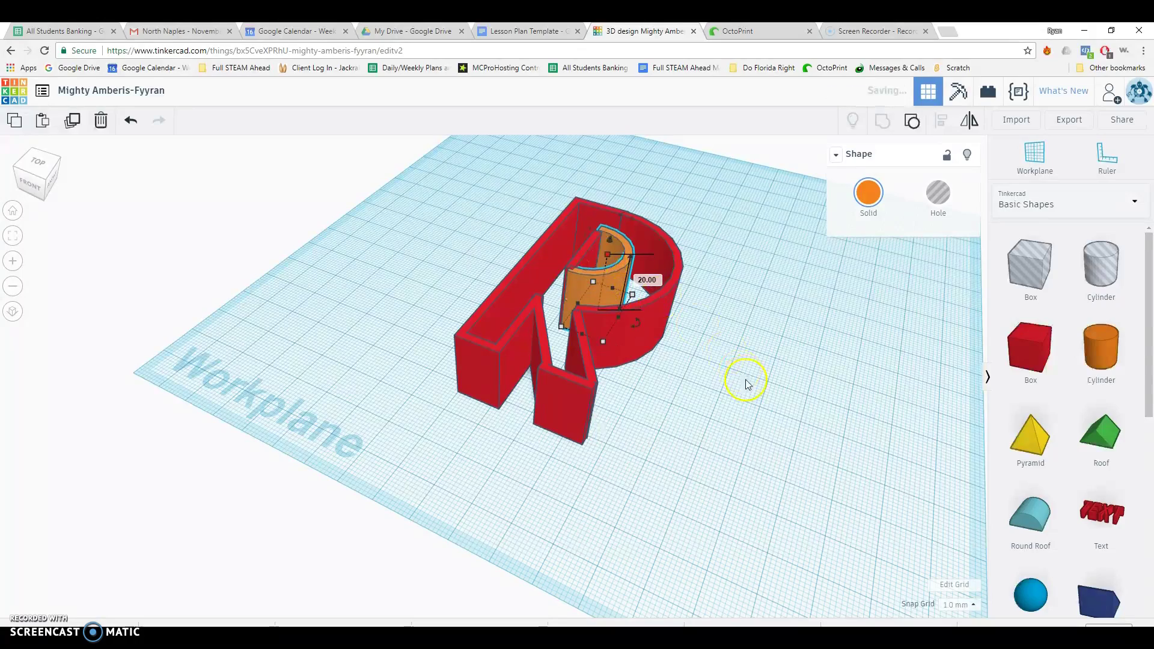
- Adjust the end of the thin inner wall so it lines up with the small half ring
right_click_drag(789, 358, 594, 246)
left_click(553, 218)
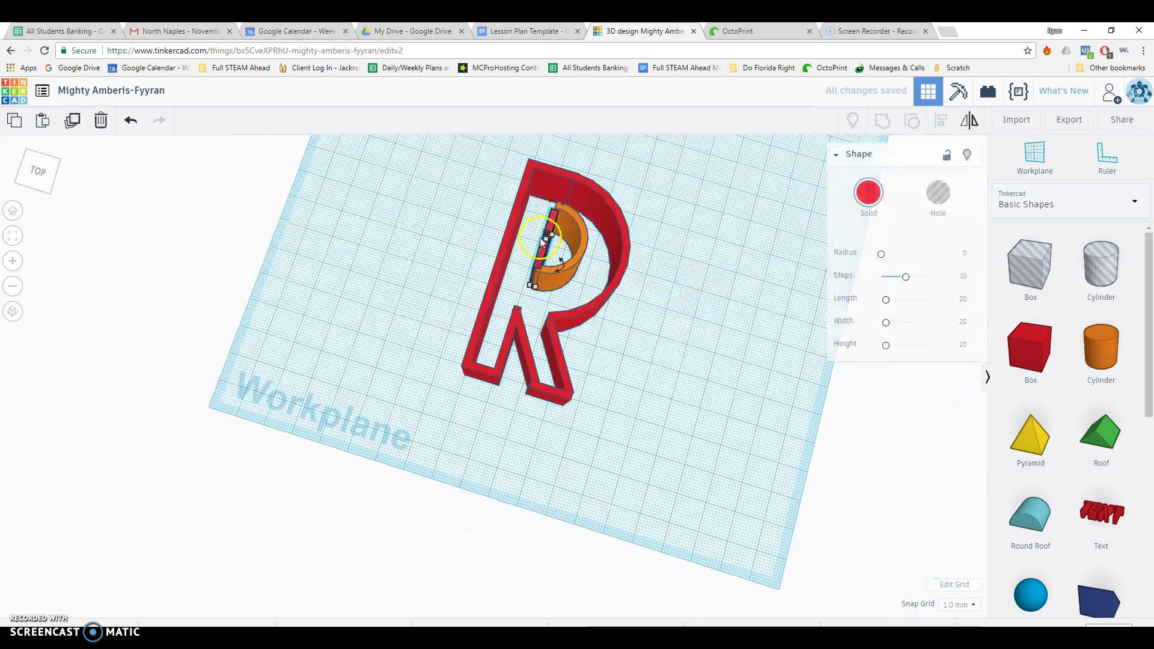
right_click_drag(773, 240, 390, 542)
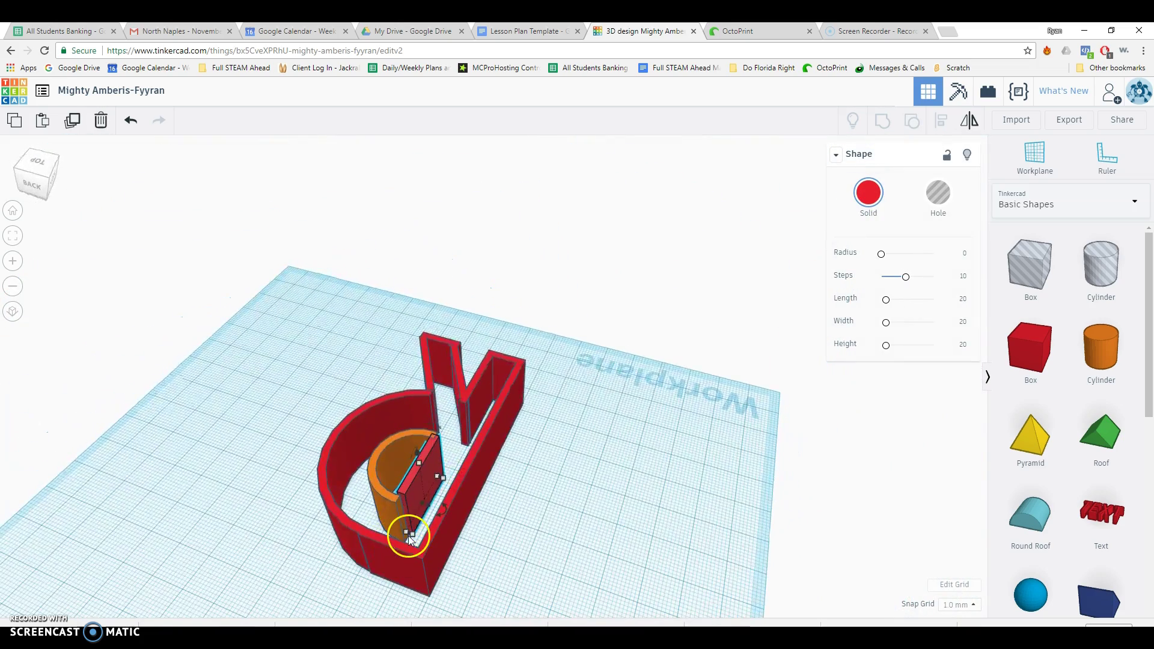
left_click_drag(409, 533, 406, 538)
left_click(528, 528)
- Select the R outline, the thin inner wall and the small half ring and group them into one shape
right_click_drag(528, 528, 443, 476)
left_click_drag(209, 293, 598, 464)
left_click(882, 121)
left_click(362, 380)
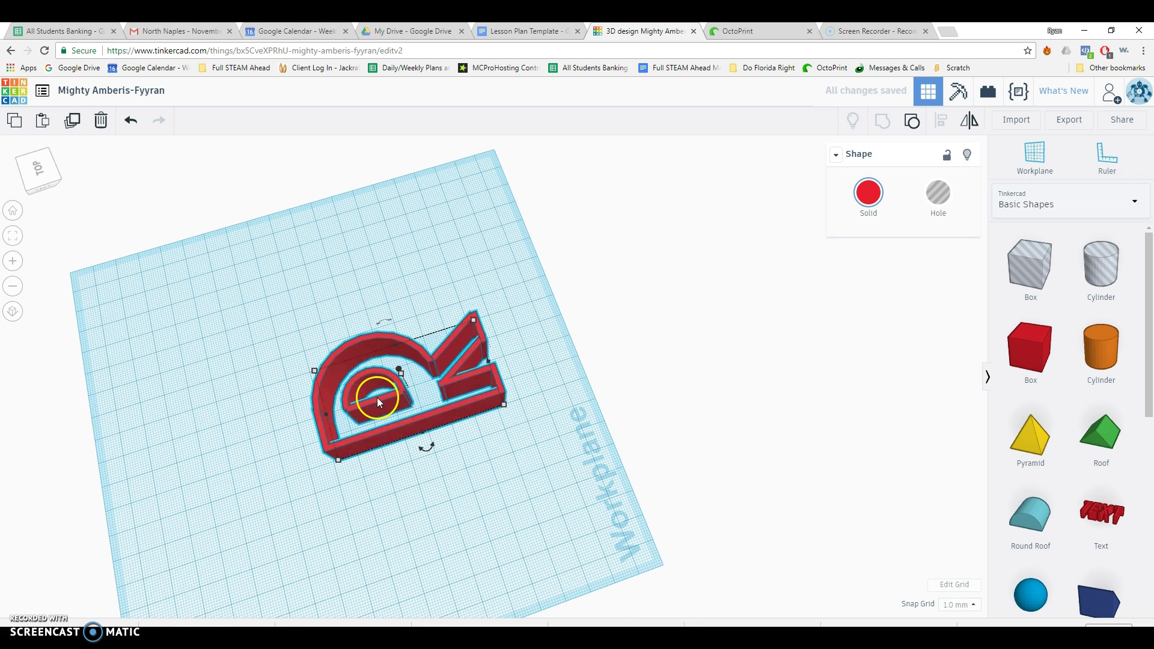
- Place a solid box at the long wall across the small inner half ring and set its height to 2 mm
left_click(600, 420)
right_click_drag(533, 428, 345, 471)
left_click_drag(1041, 344, 390, 307)
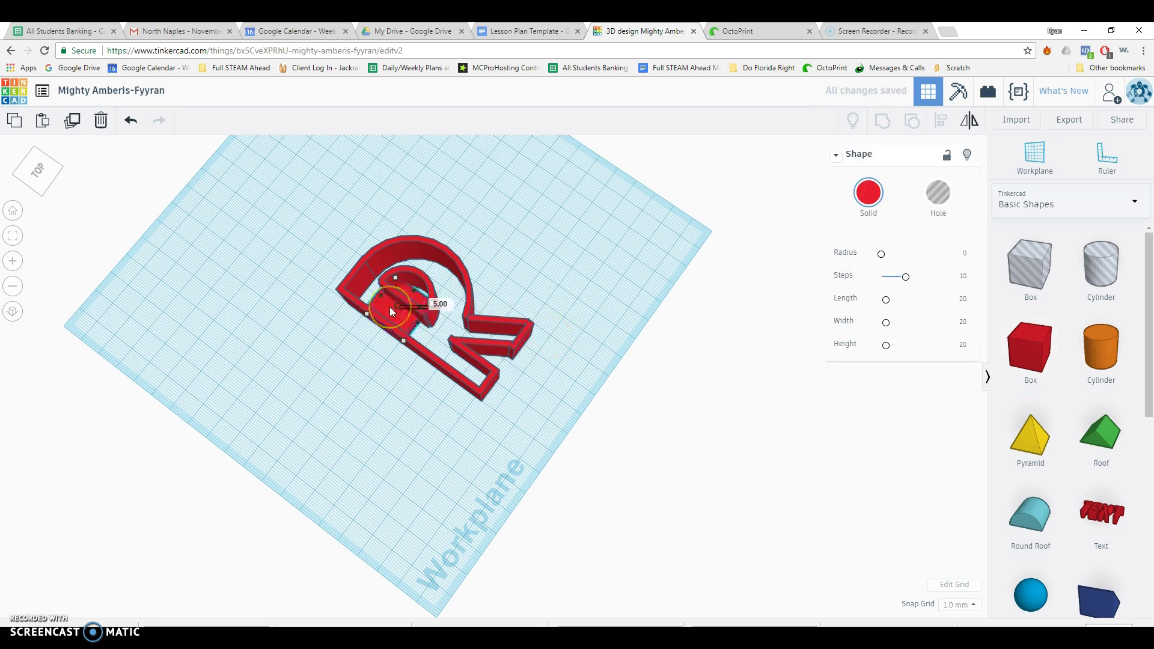
right_click_drag(429, 302, 368, 299)
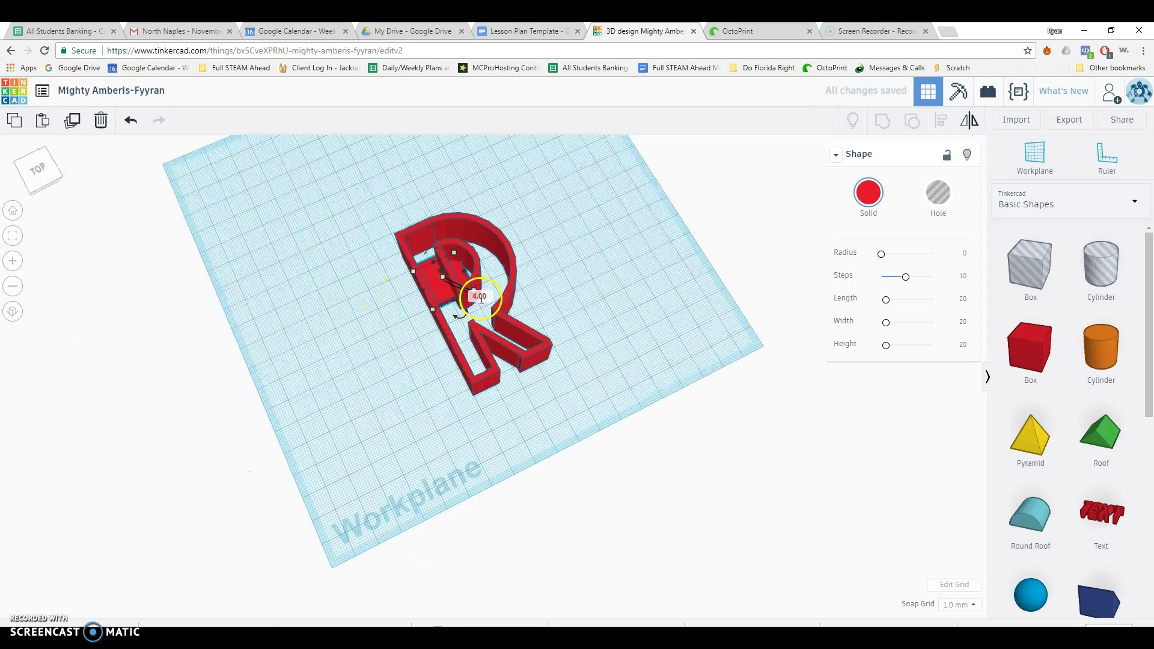
type("2")
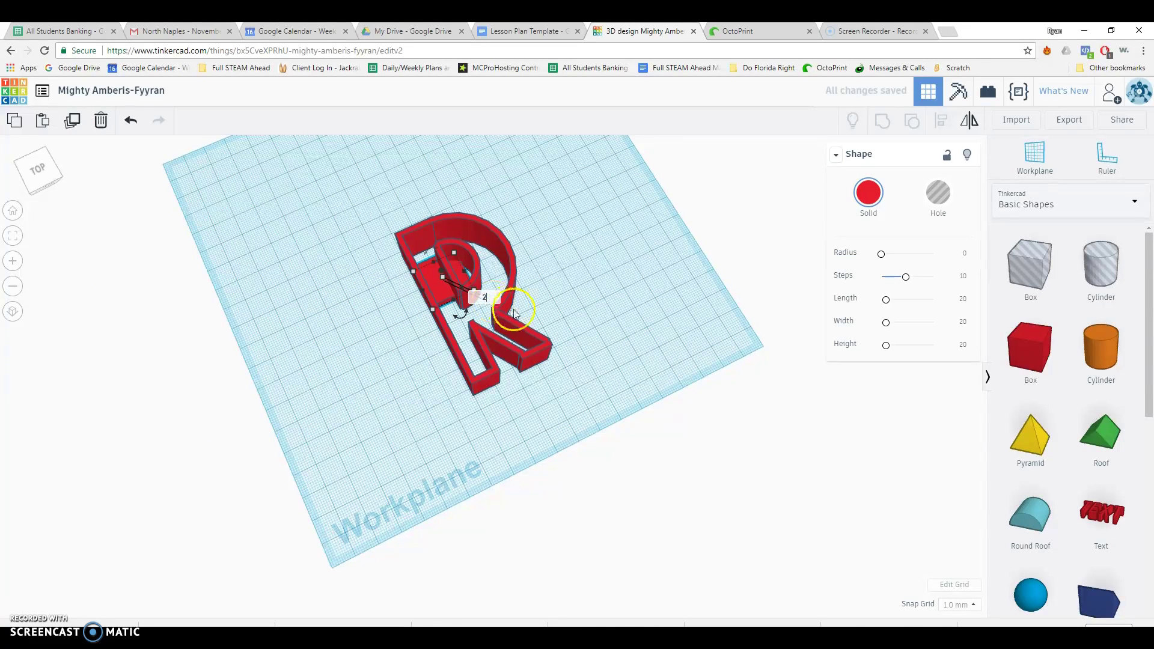
- Reshape the low box into a narrow strip running from the long wall through the small half ring to the bowl's outer curve
left_click(455, 280)
left_click_drag(434, 264, 547, 278)
right_click_drag(547, 279, 487, 309)
scroll(434, 300, "down", 2)
left_click(406, 300)
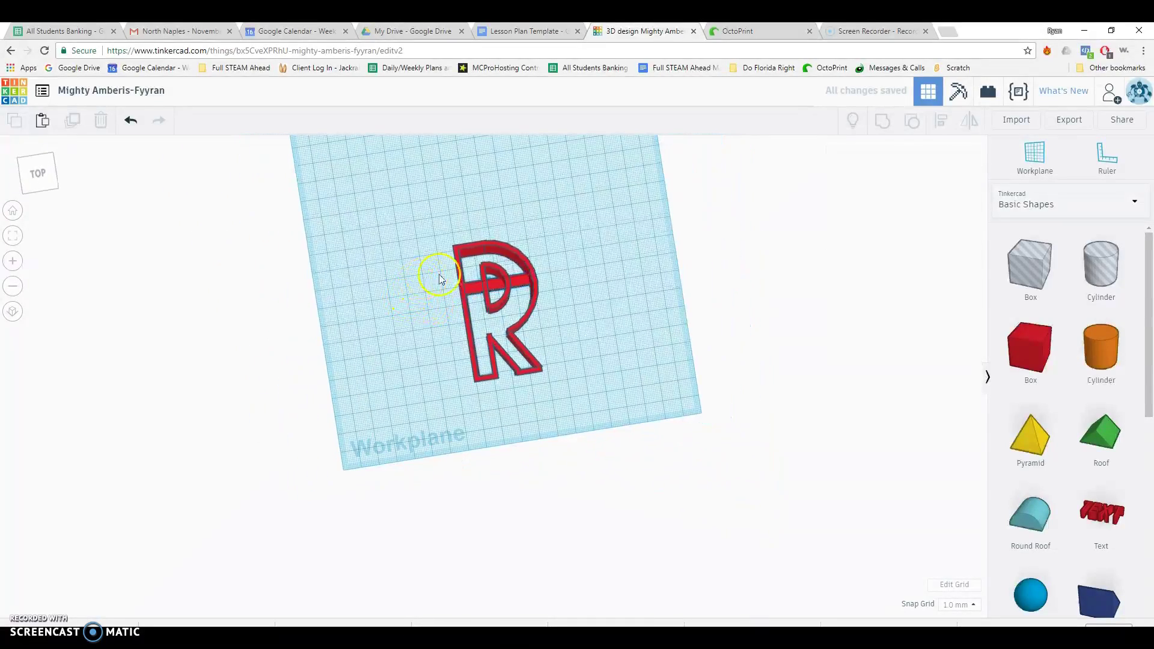
- Select the R together with the connecting strip and group them into one shape
right_click_drag(445, 279, 432, 271)
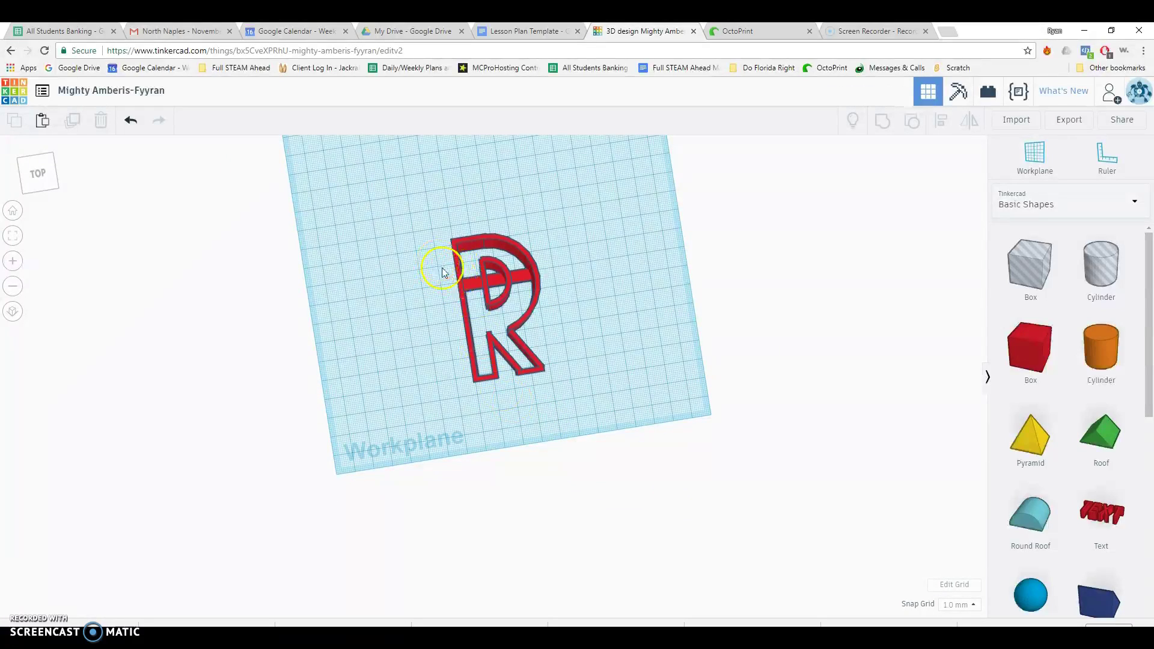
mouse_move(473, 312)
right_mouse_down()
mouse_move(474, 236)
mouse_move(472, 309)
right_mouse_up()
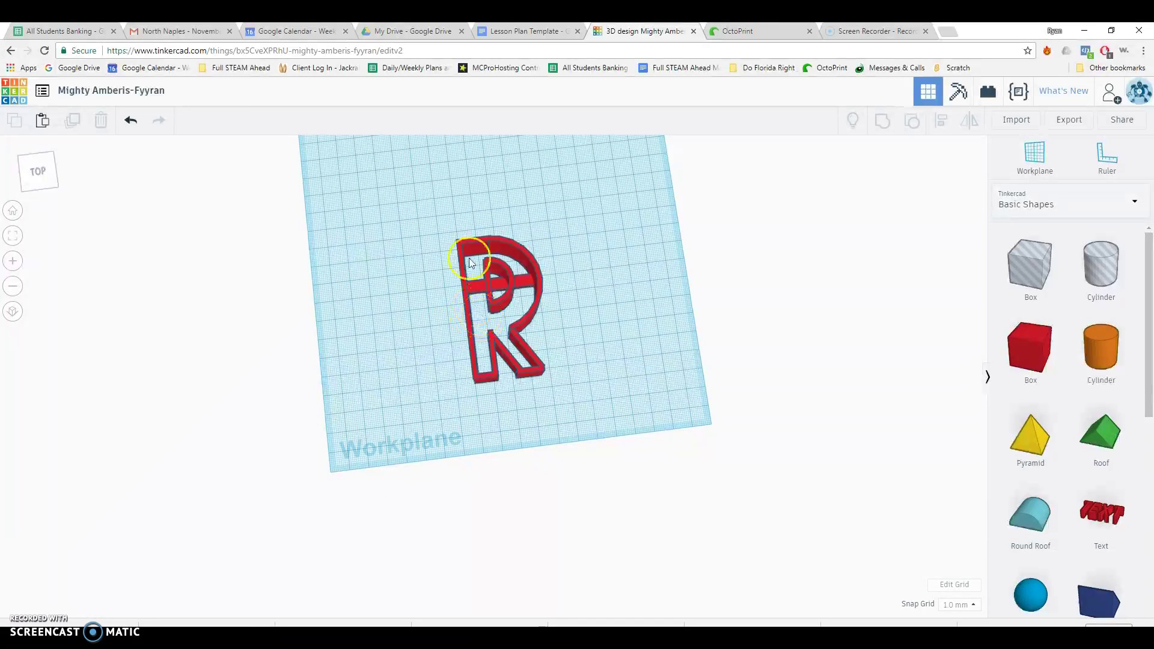
left_click(539, 346)
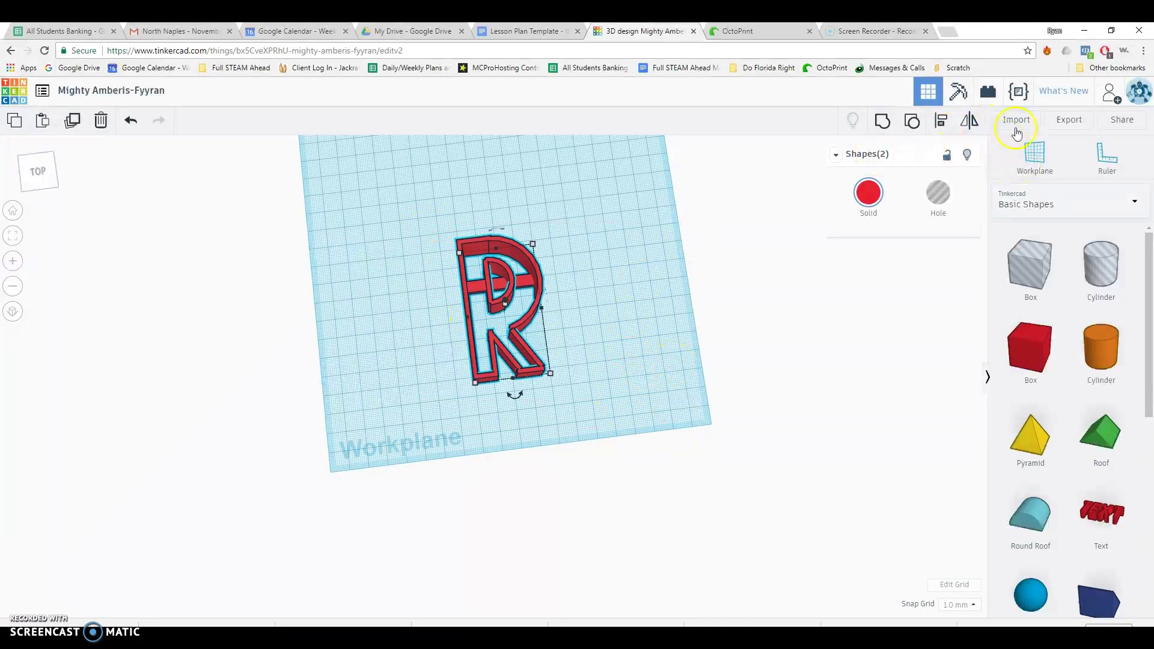
left_click(882, 121)
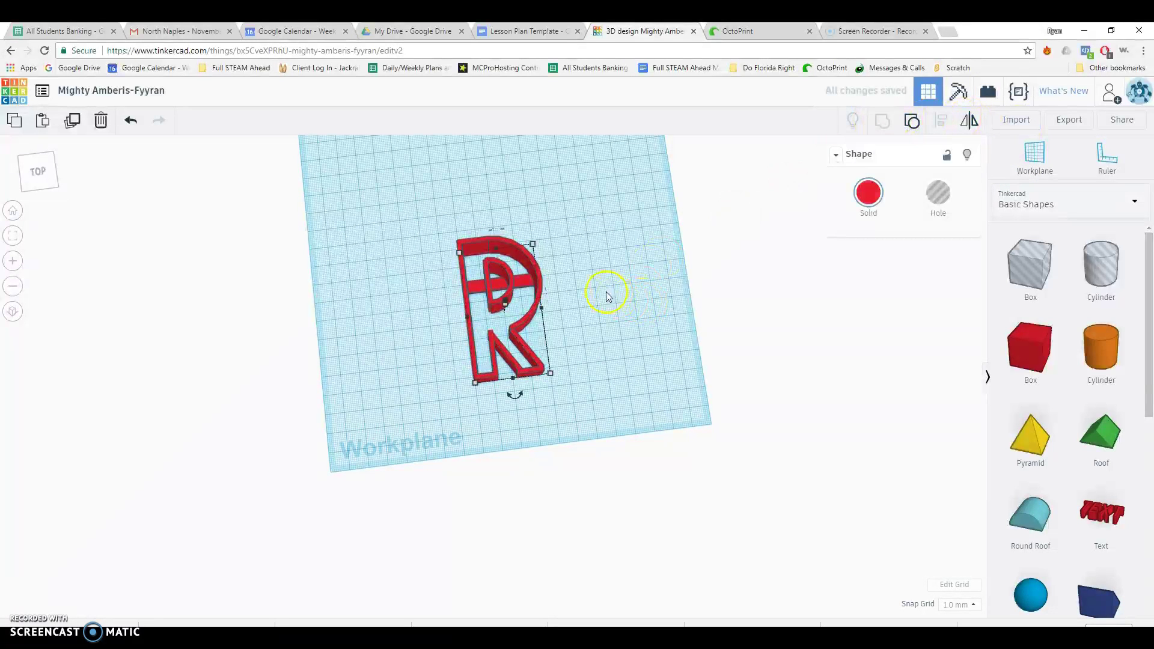
left_click(311, 205)
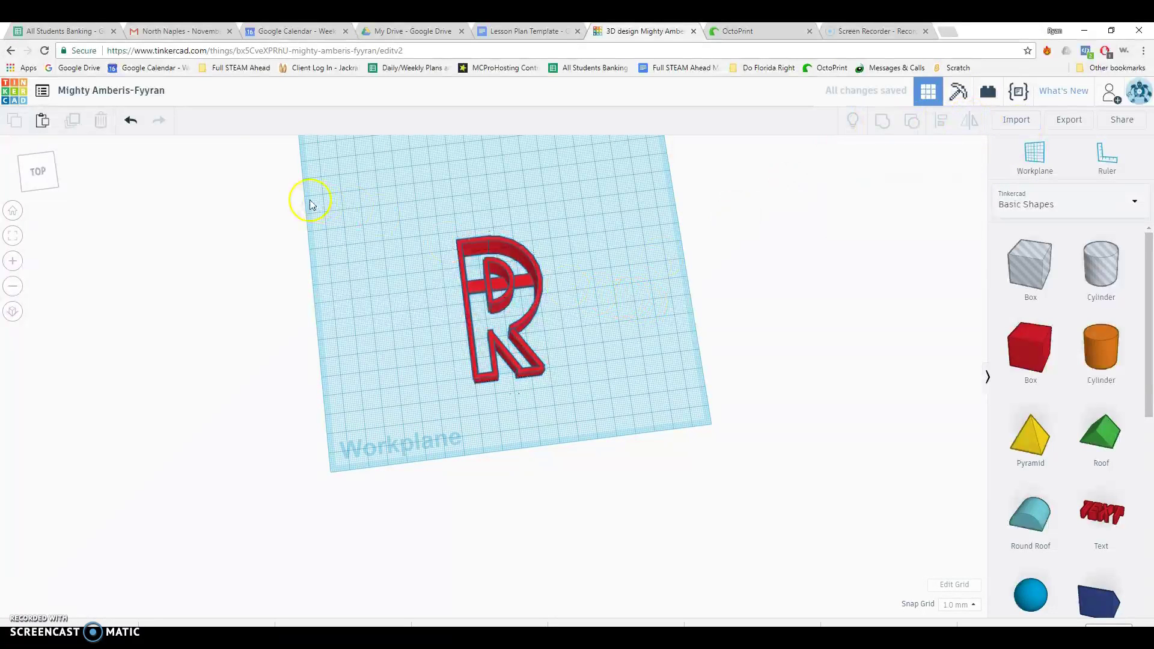
- Rename the design as Cooker Cutter Method 1
left_click(146, 91)
type("Cook")
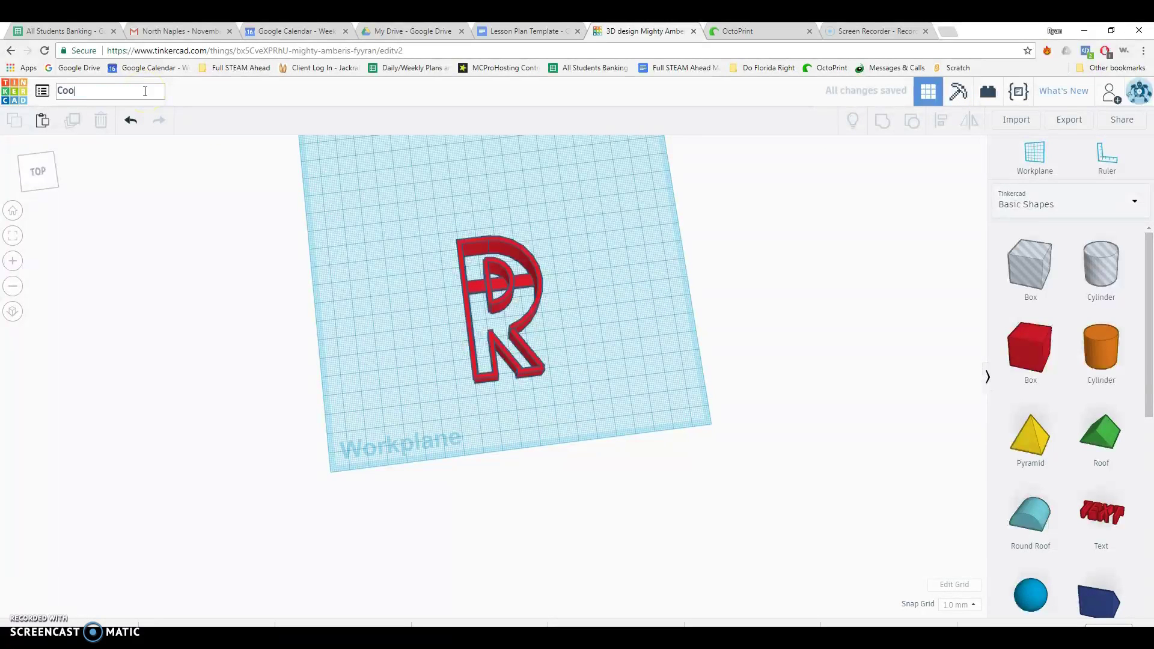
type("er Cutter Method 1")
key("Return")
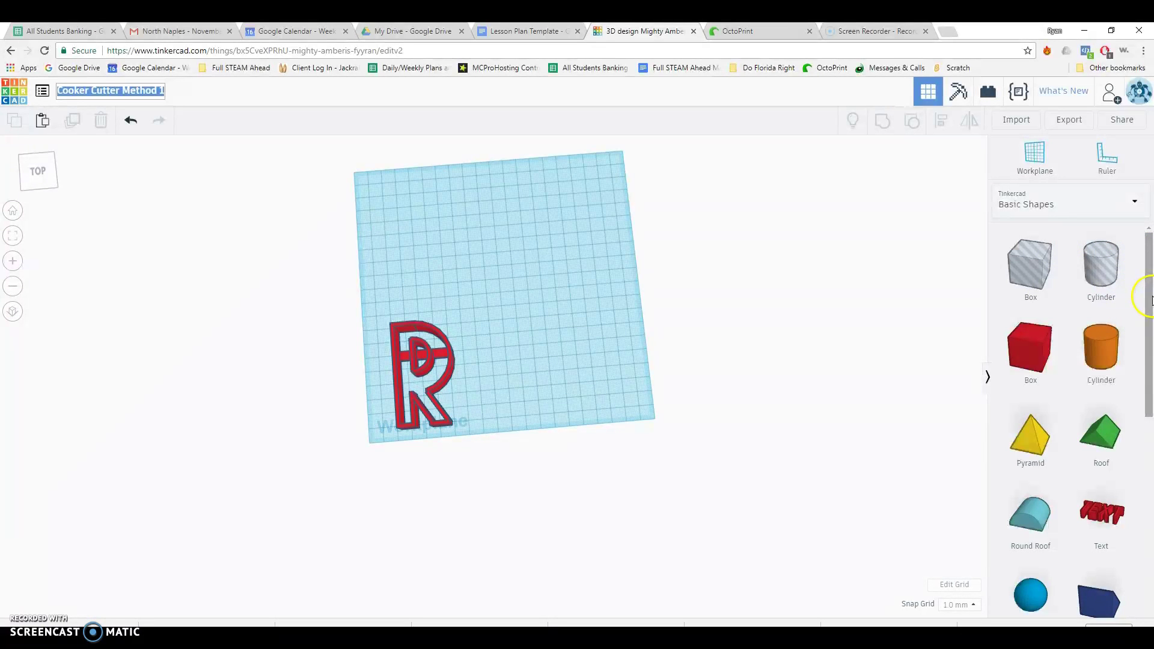
- Switch the shape library to Symbols and place a Star near the middle of the workplane
left_click(1134, 201)
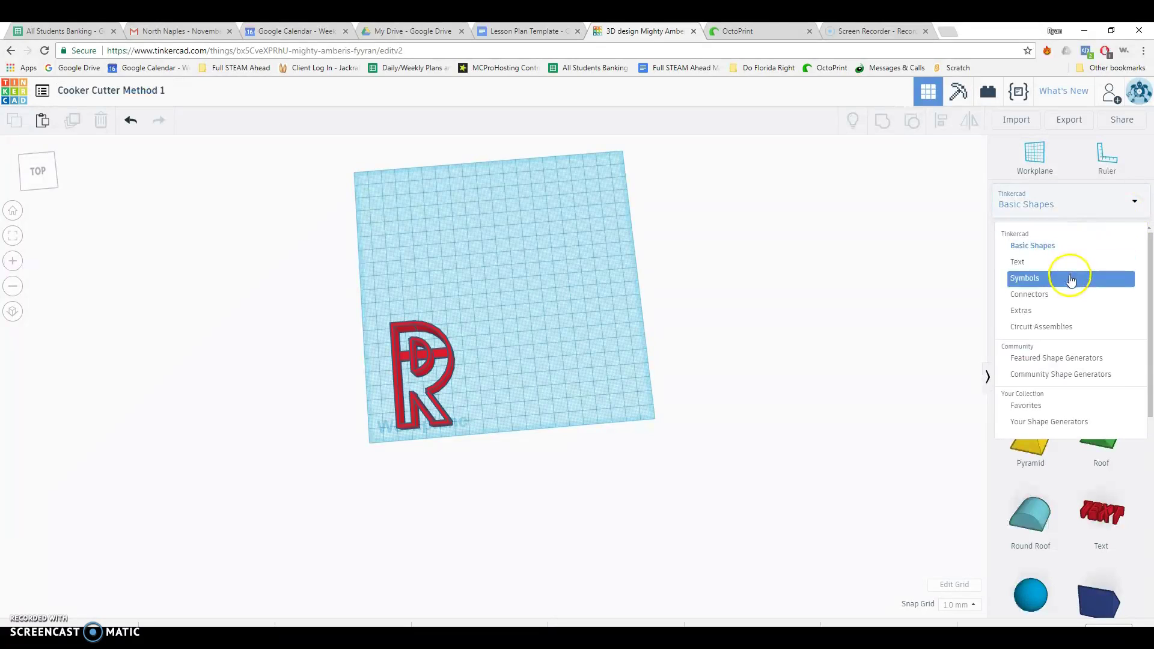
left_click(1052, 278)
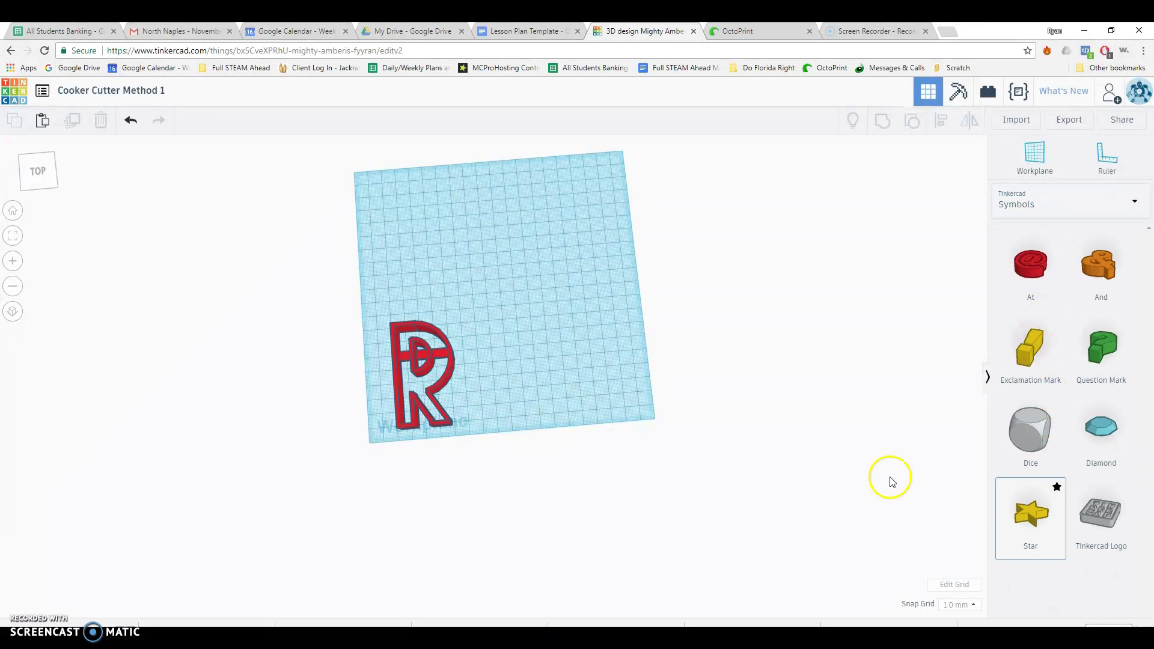
left_click(504, 285)
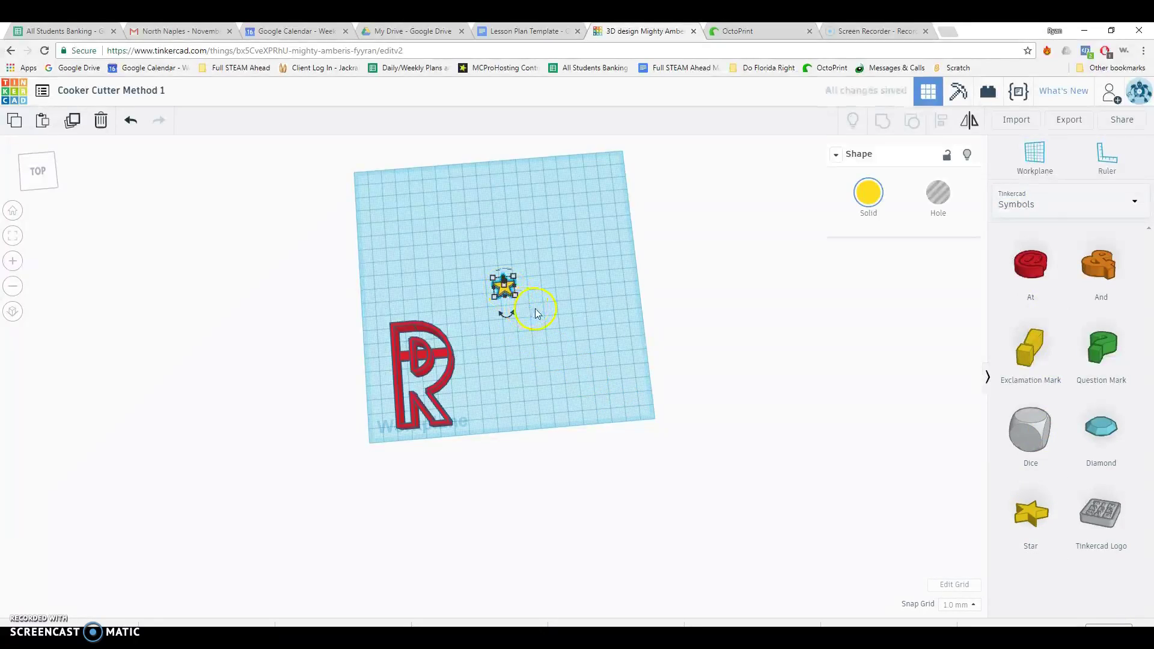
scroll(535, 314, "up", 3)
key("f")
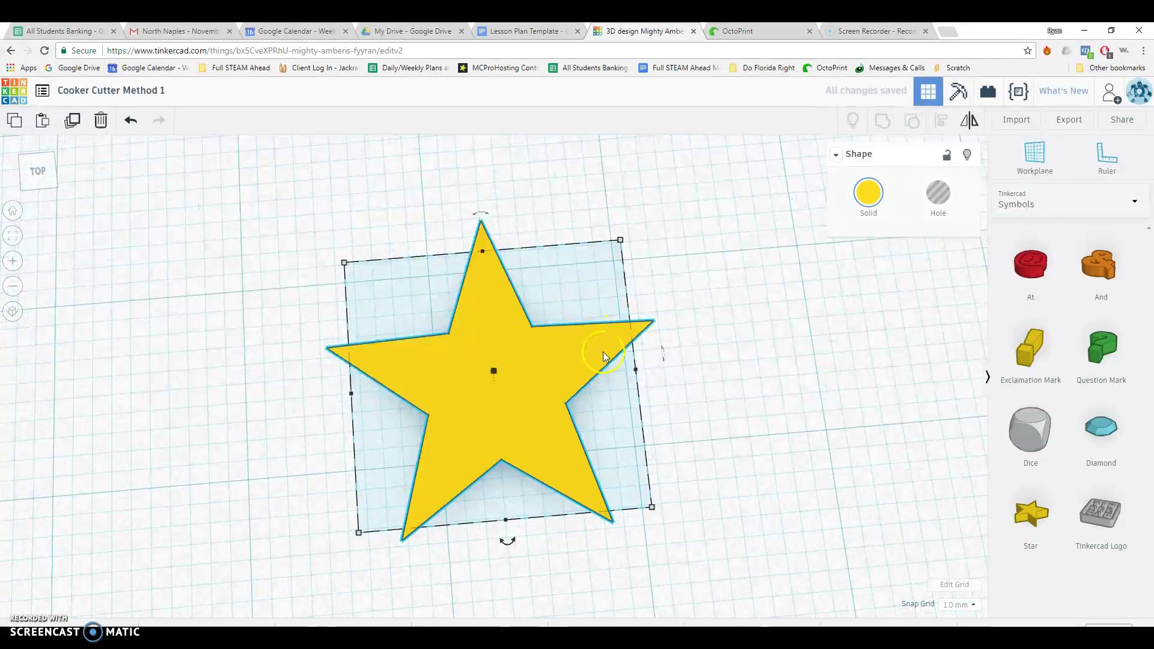
- Enlarge the star to several times its size and flatten its height to 1 mm
scroll(601, 360, "down", 6)
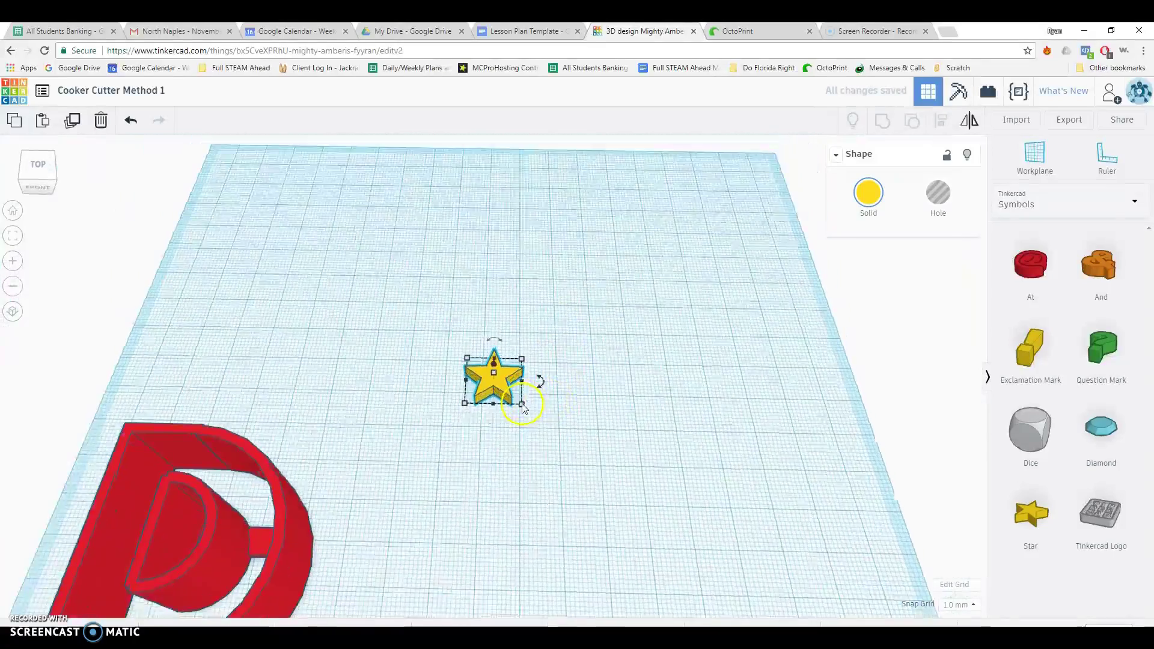
left_click_drag(521, 404, 749, 548)
right_click_drag(647, 493, 622, 393)
left_click_drag(626, 384, 626, 435)
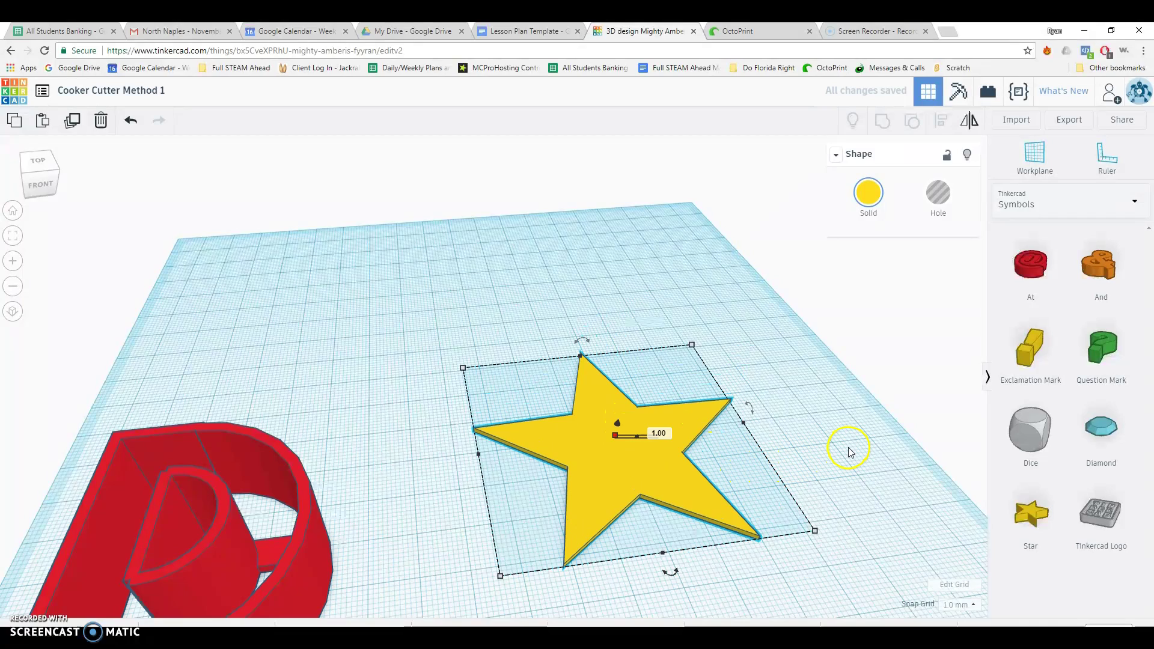
right_click_drag(841, 452, 794, 445)
- Duplicate the star, shrink the copy to about 60 by 57 mm, and duplicate that again as a copy about 54 by 52 mm
left_click(72, 120)
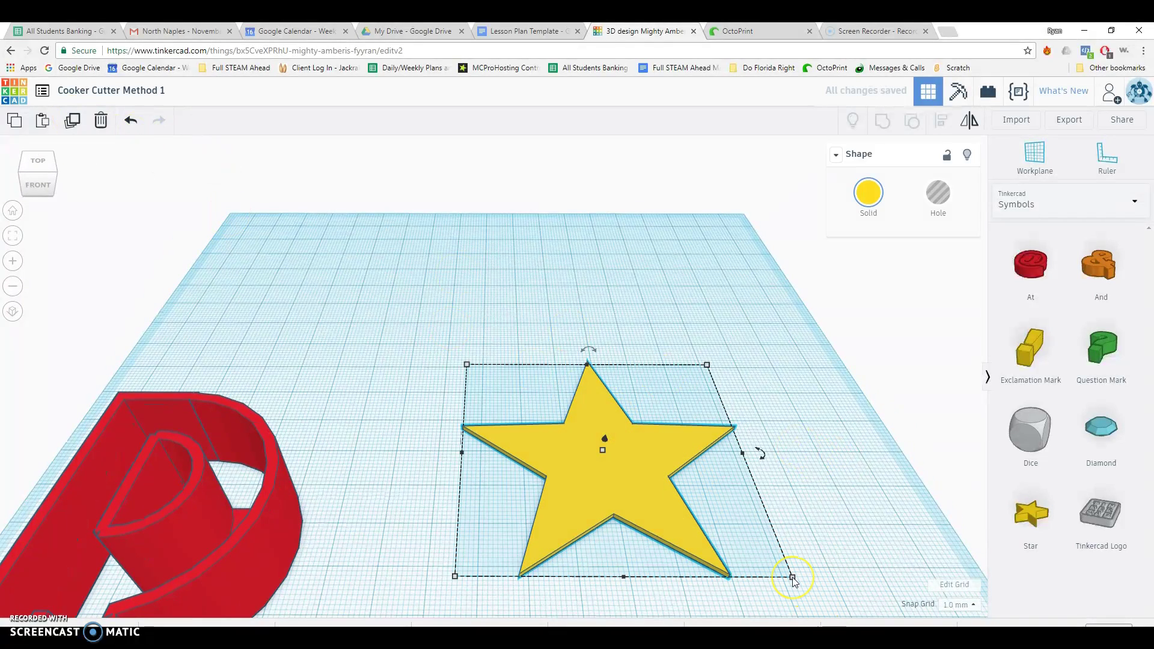
left_click_drag(792, 578, 736, 548)
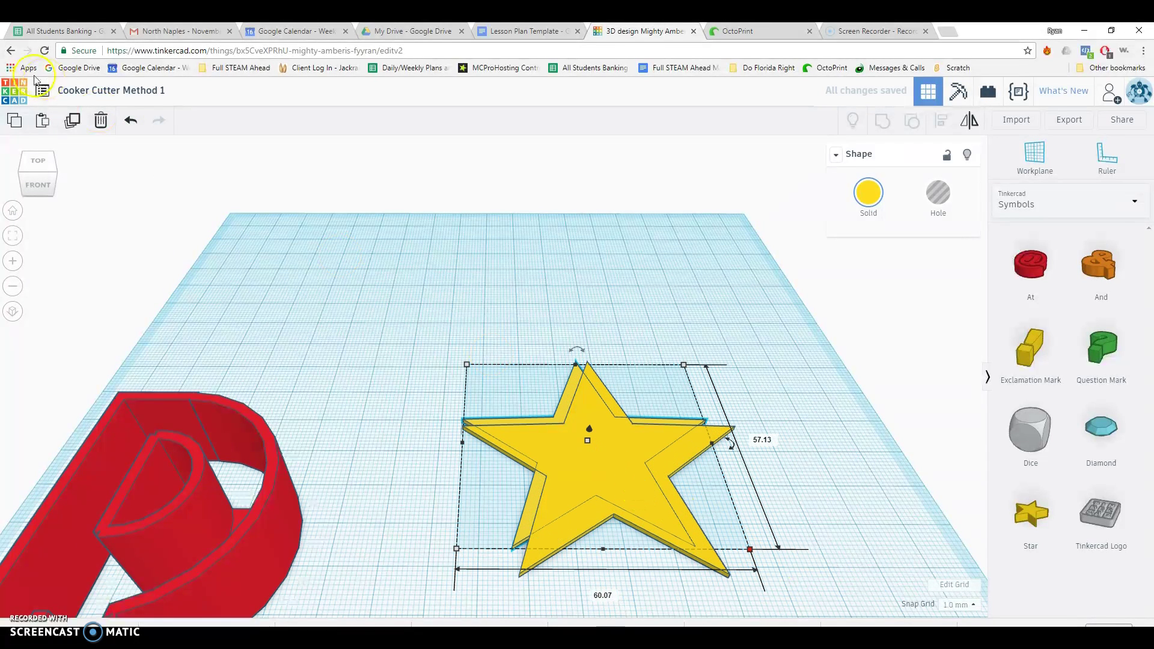
left_click(70, 122)
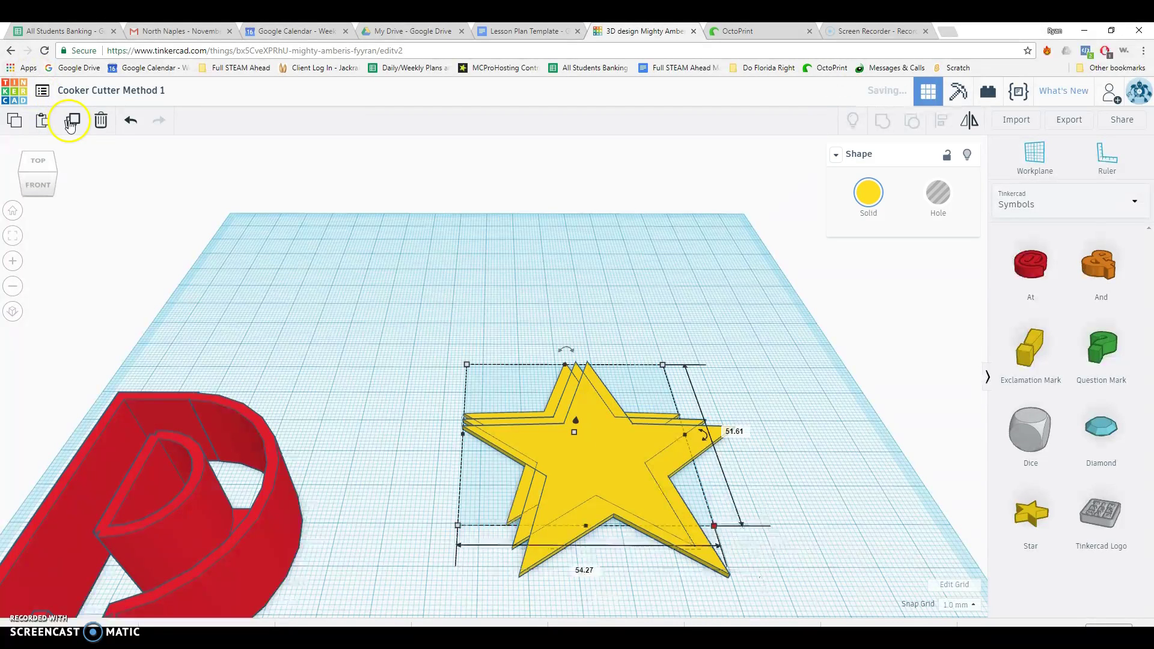
- Move the stacked stars apart so that all three lie separately on the workplane
left_click_drag(611, 456, 639, 300)
right_click_drag(641, 342, 606, 433)
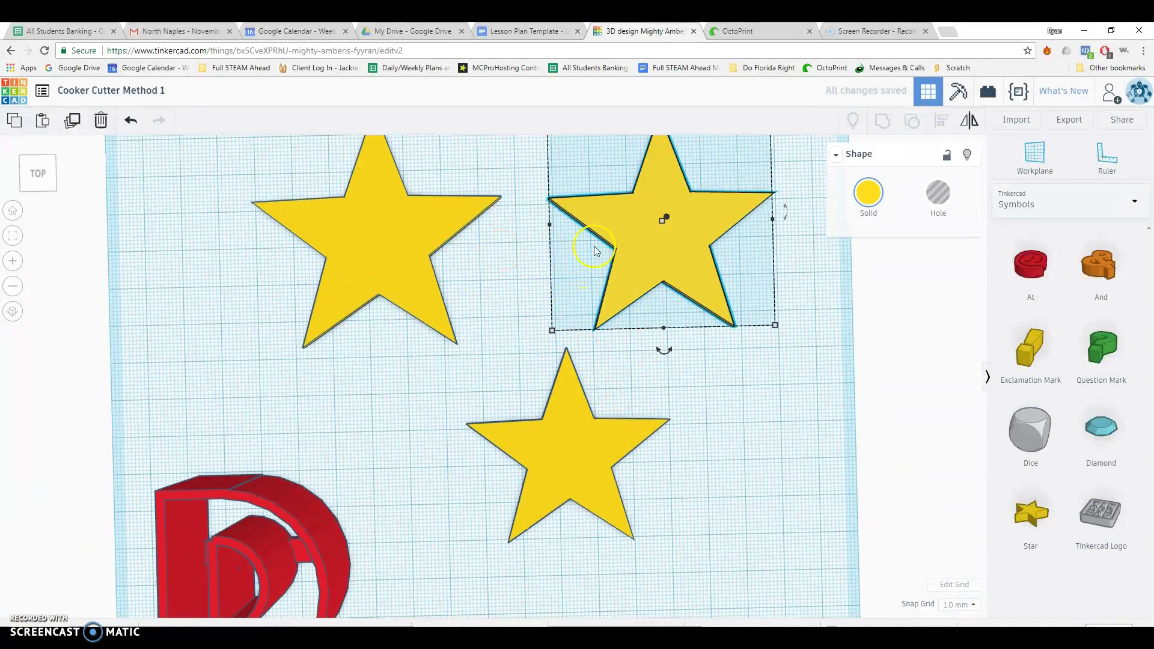
mouse_move(609, 246)
right_mouse_down()
mouse_move(650, 233)
mouse_move(678, 196)
mouse_move(621, 239)
right_mouse_up()
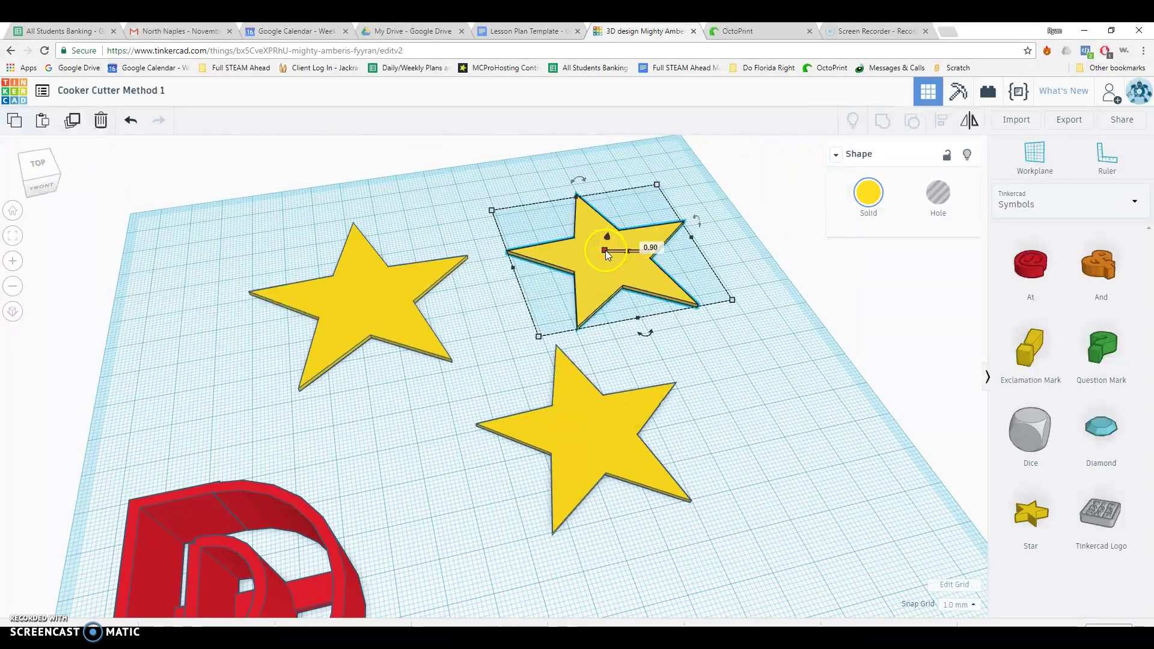
- Reposition the smallest star in front of the other two and turn it into a hole
left_click(615, 430)
right_click_drag(622, 404, 593, 449)
left_click_drag(593, 449, 680, 233)
left_click_drag(664, 326, 606, 449)
left_click(934, 206)
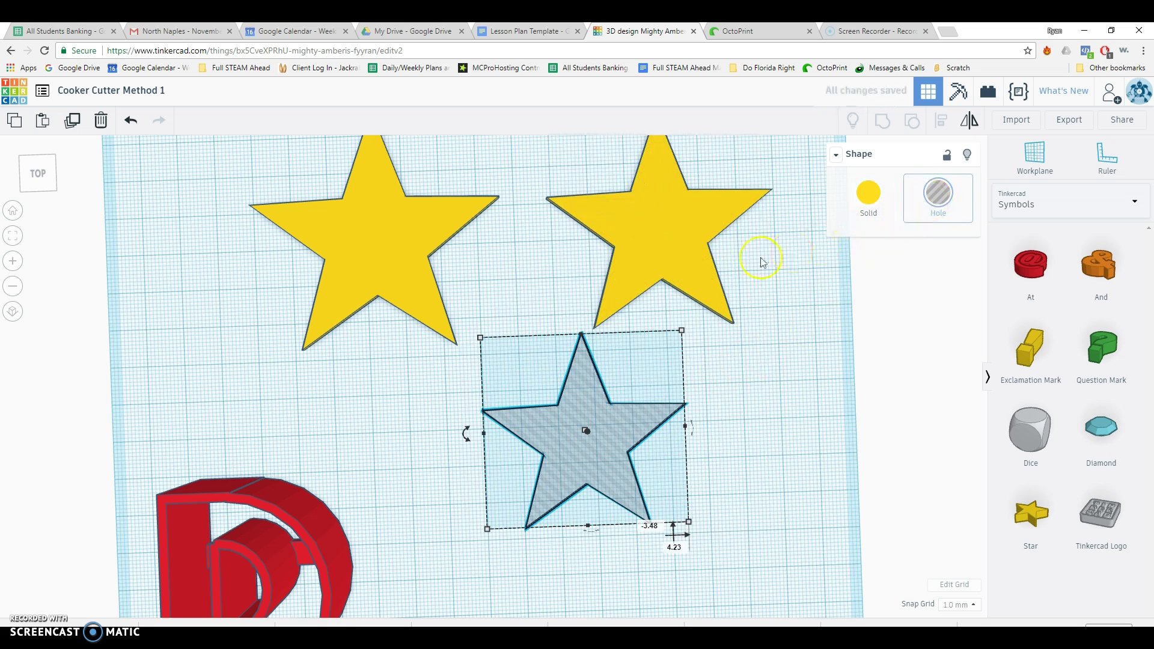
- Raise the medium solid star into a thick wall height and make the small star hole tall enough to cut through it
left_click(666, 247)
right_click_drag(666, 247, 703, 180)
left_click_drag(599, 252, 603, 224)
left_click(596, 422)
right_click_drag(595, 423, 606, 391)
left_click_drag(602, 393, 608, 319)
right_click_drag(607, 319, 453, 311)
- Select all three stars and align them on their centres along both the width and depth of the workplane
left_click_drag(424, 215, 673, 472)
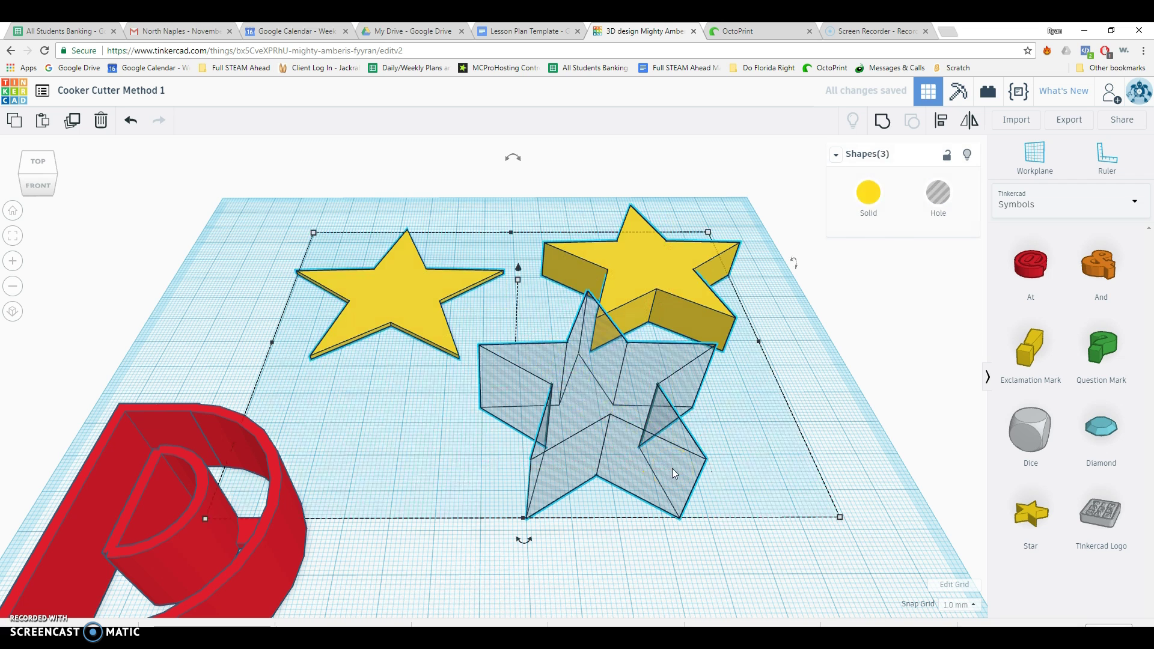
left_click(943, 124)
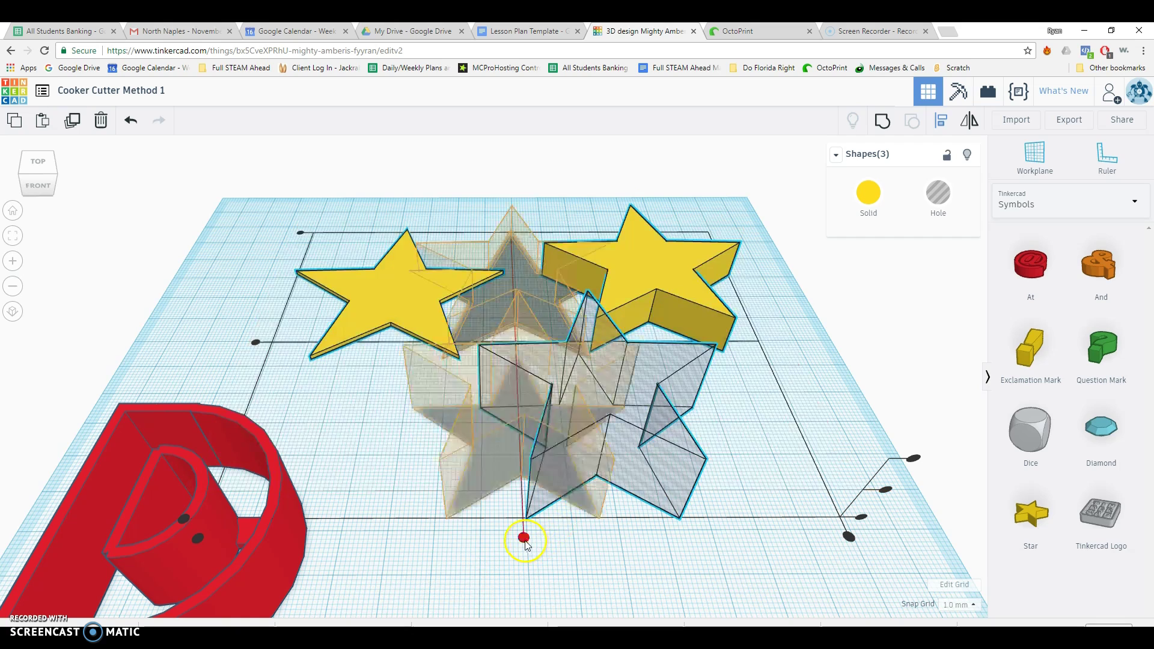
left_click(523, 538)
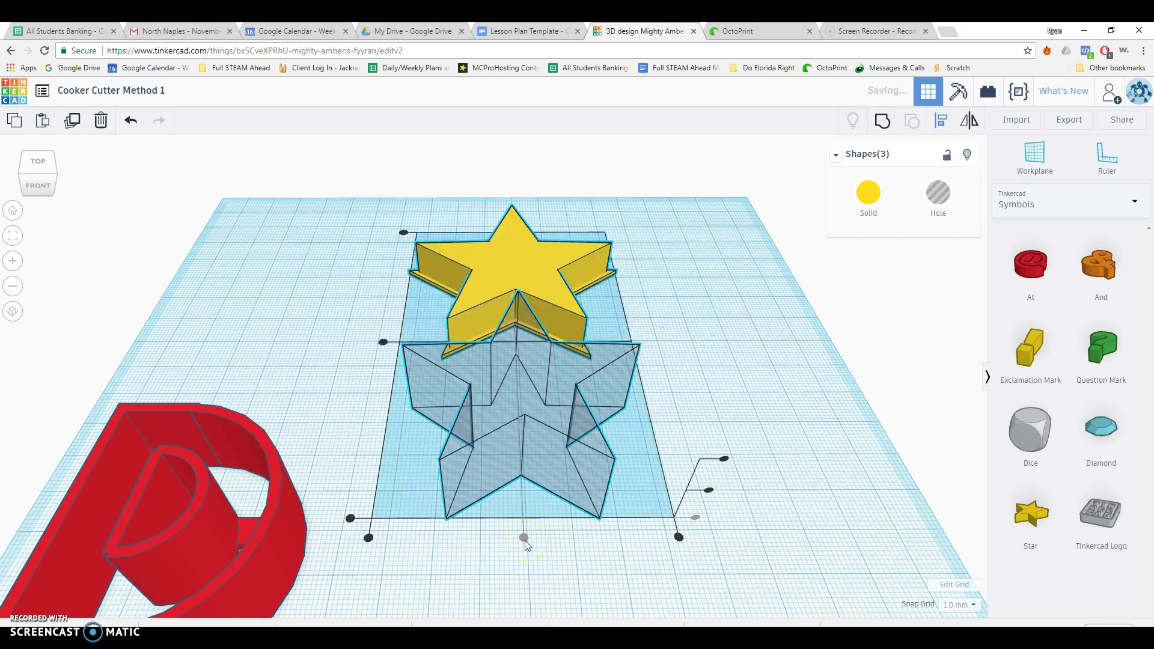
left_click(383, 342)
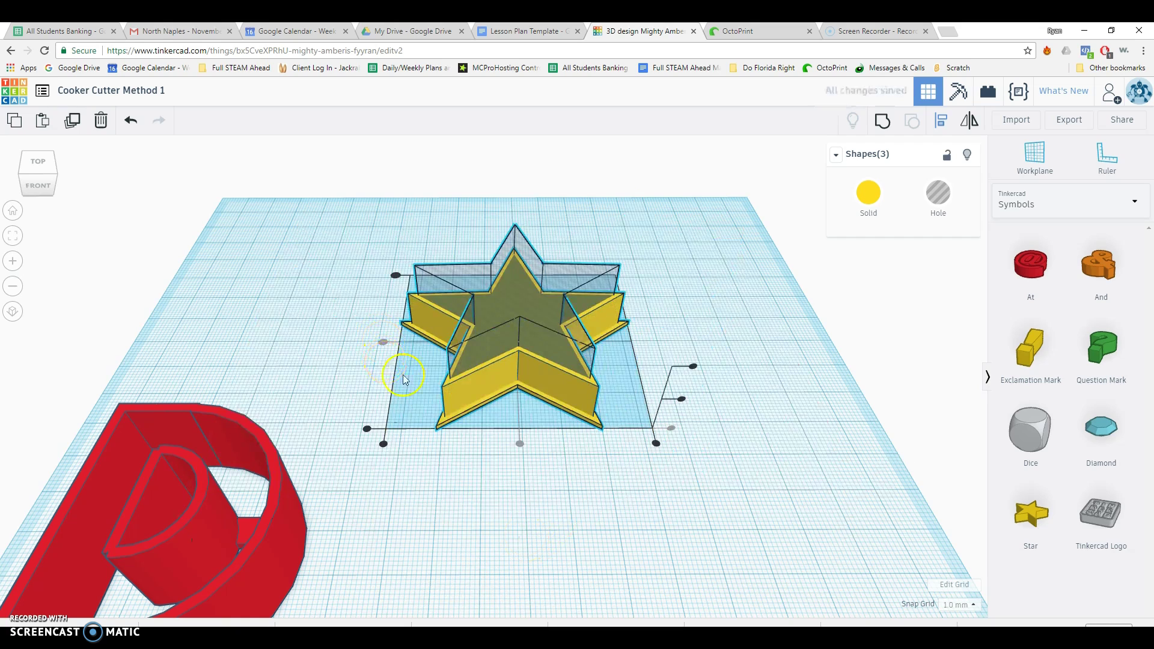
- Group the three aligned stars so the hole cuts out the inside of a star cutter with a thin flange
right_click_drag(612, 490, 690, 217)
left_click_drag(690, 217, 532, 351)
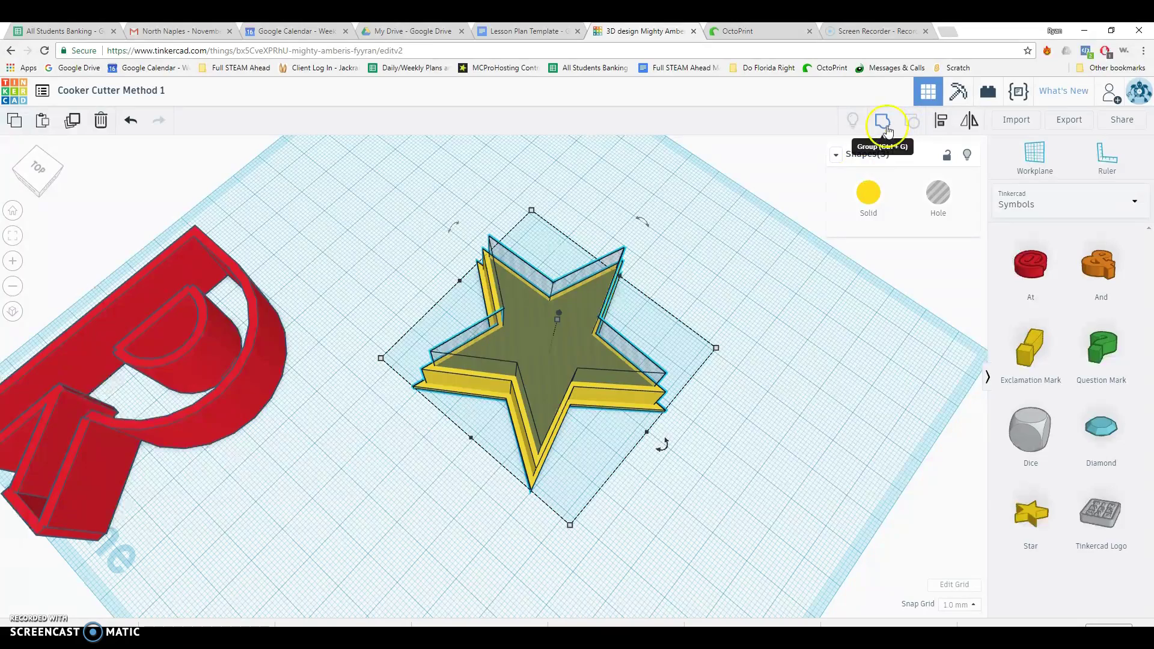
left_click(866, 140)
left_click(701, 302)
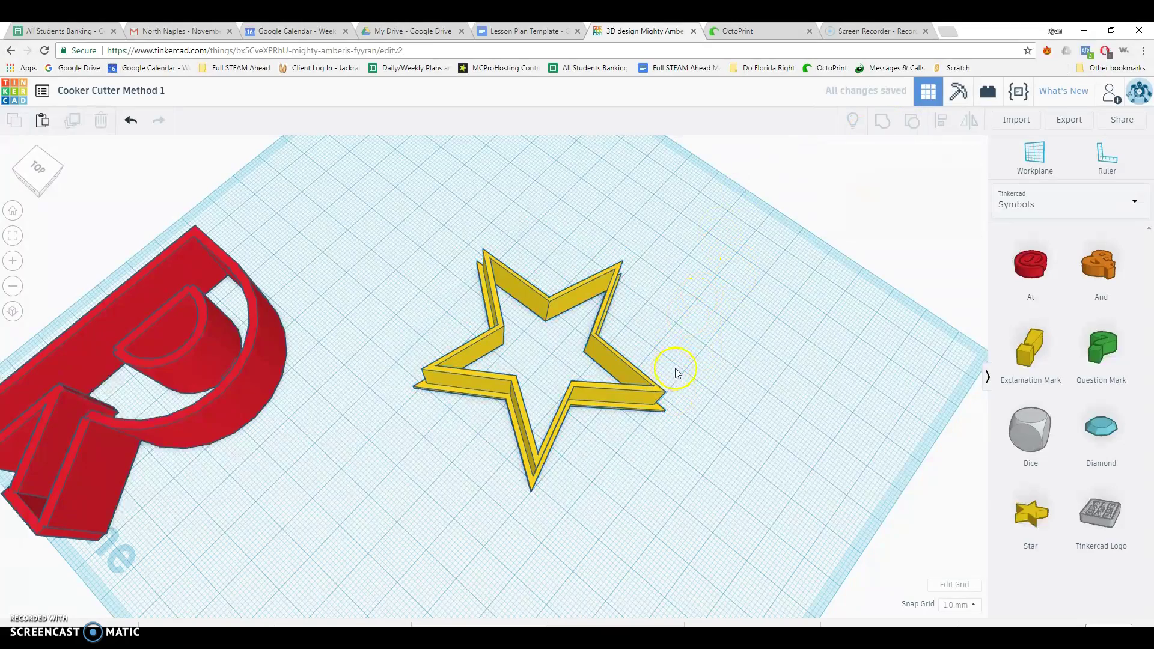
- Rename the design as Cooker Cutter Method 2
right_click_drag(678, 368, 552, 455)
right_click_drag(488, 423, 503, 395)
scroll(504, 395, "down", 2)
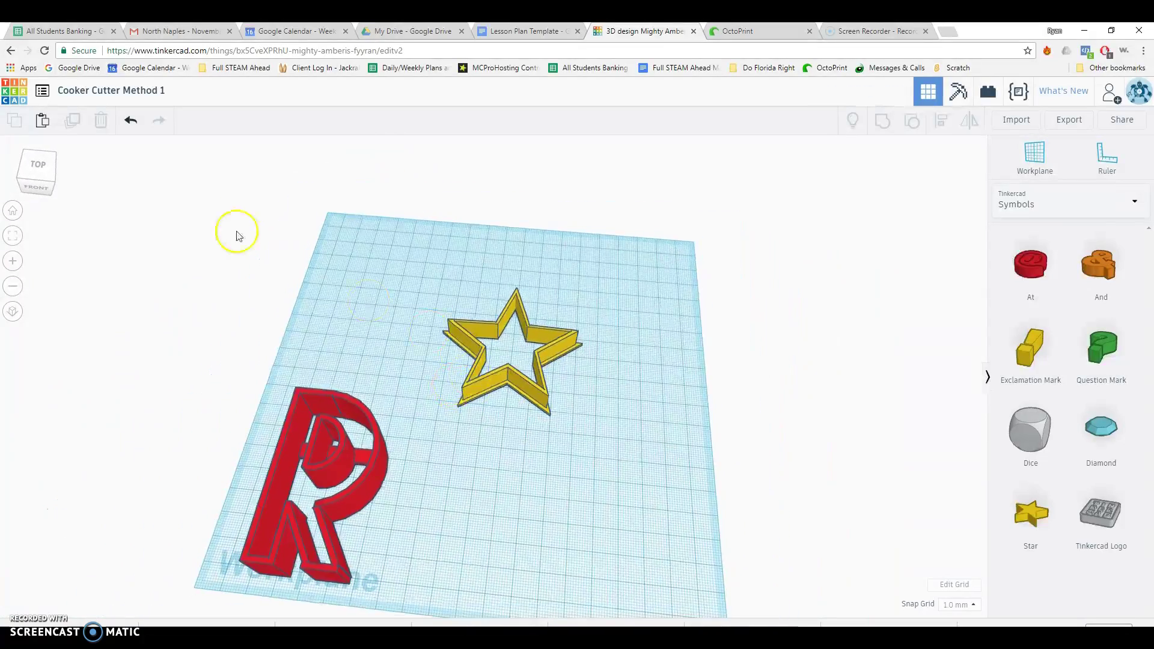
left_click(164, 94)
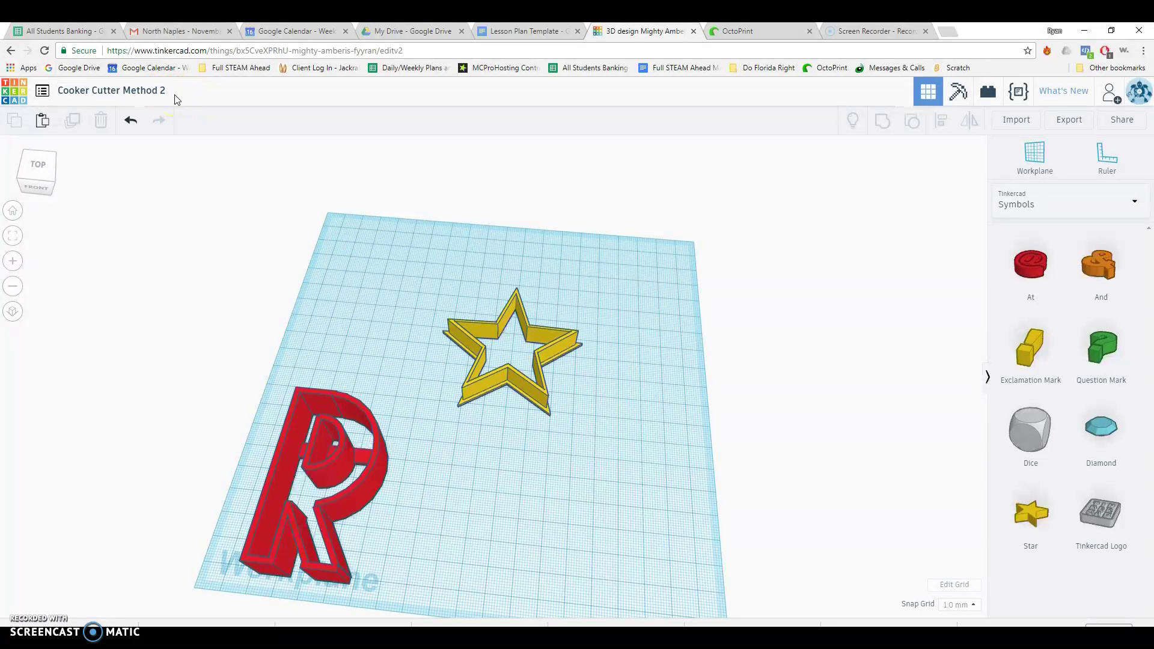
- Enlarge the hollow star cutter slightly and move it beside the R near the front of the workplane
left_click(531, 388)
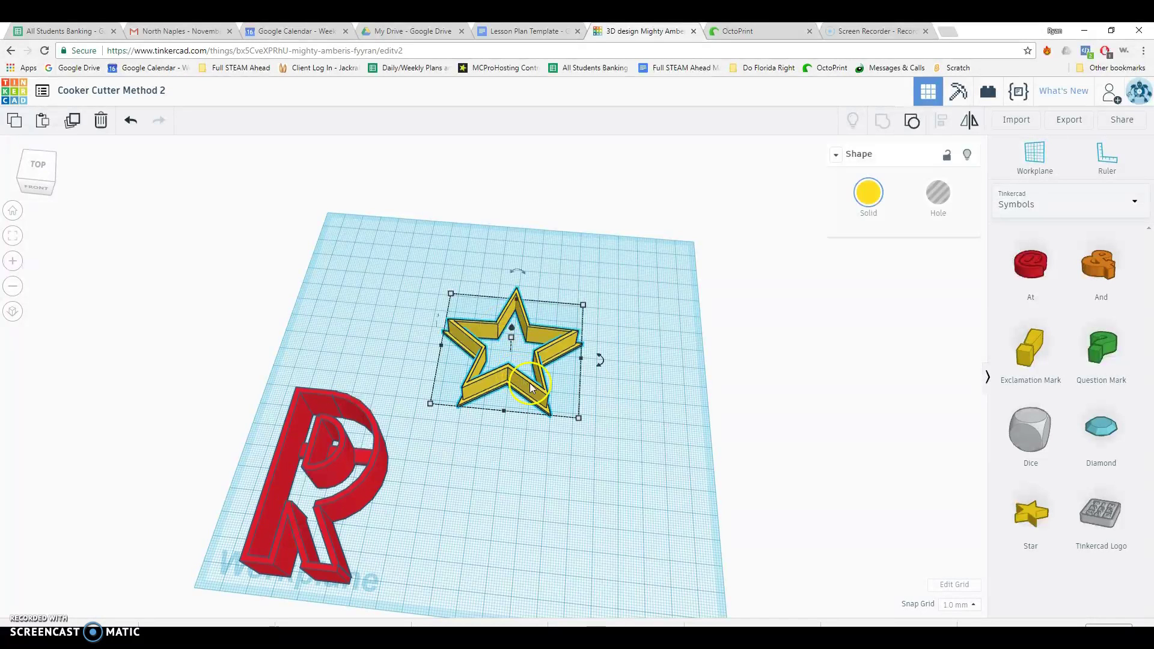
left_click_drag(577, 420, 595, 440)
left_click_drag(536, 462, 529, 562)
left_click(630, 550)
right_click_drag(606, 538, 513, 462)
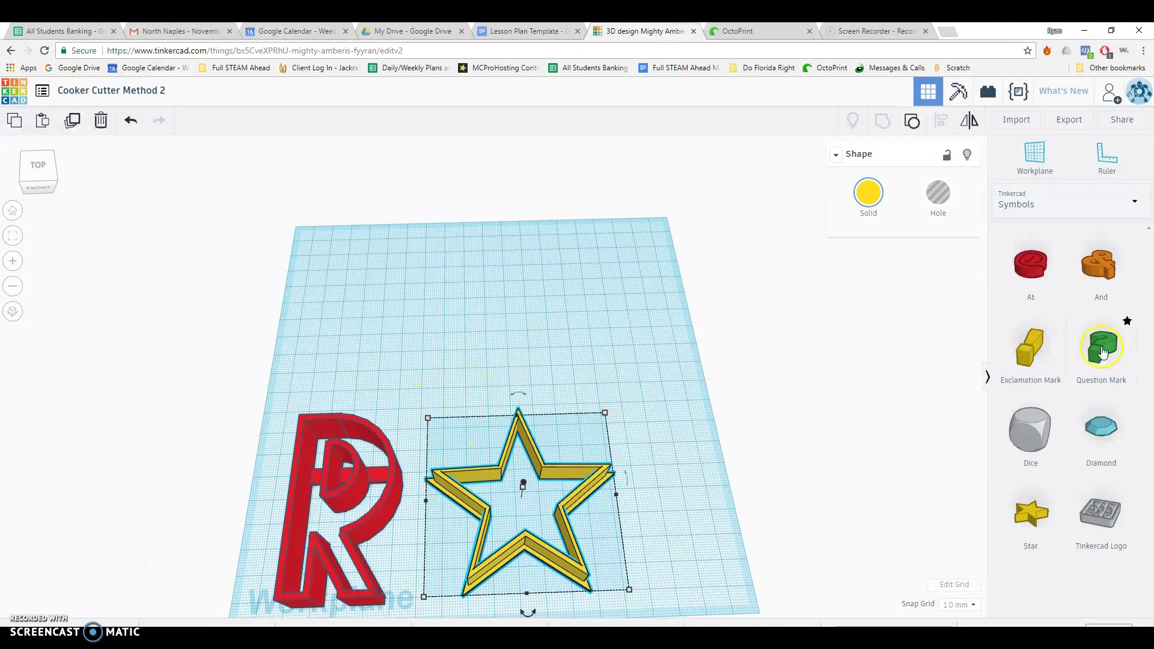
- Place a US States shape from the Featured Shape Generators on the workplane behind the R and the star
left_click(1136, 204)
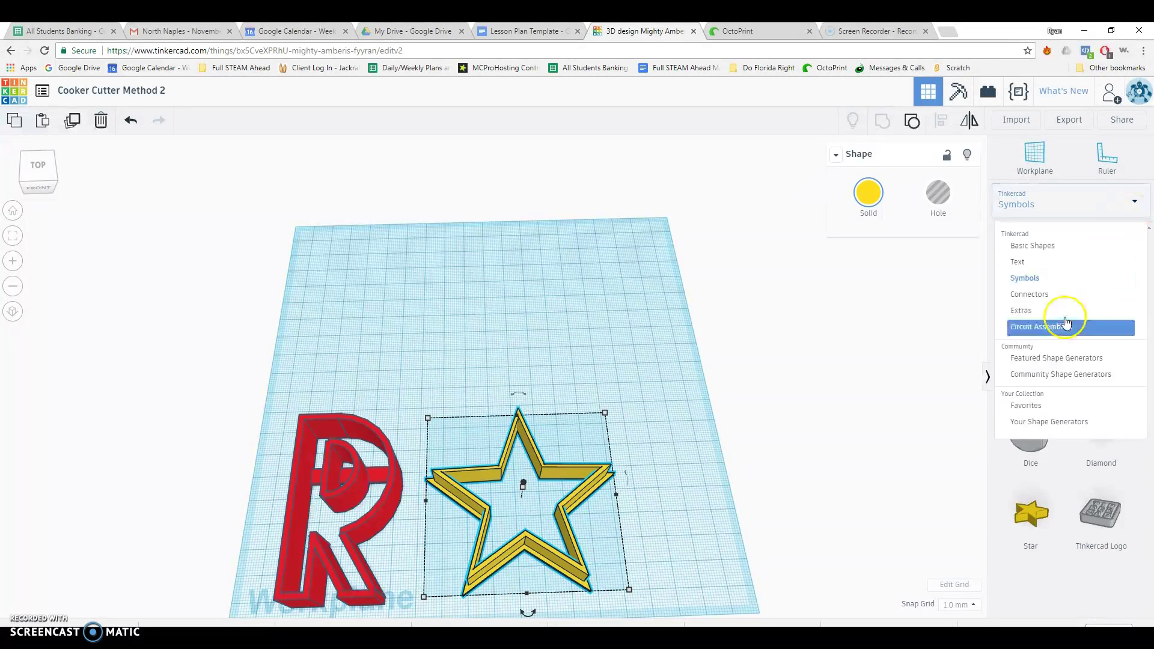
left_click(1052, 358)
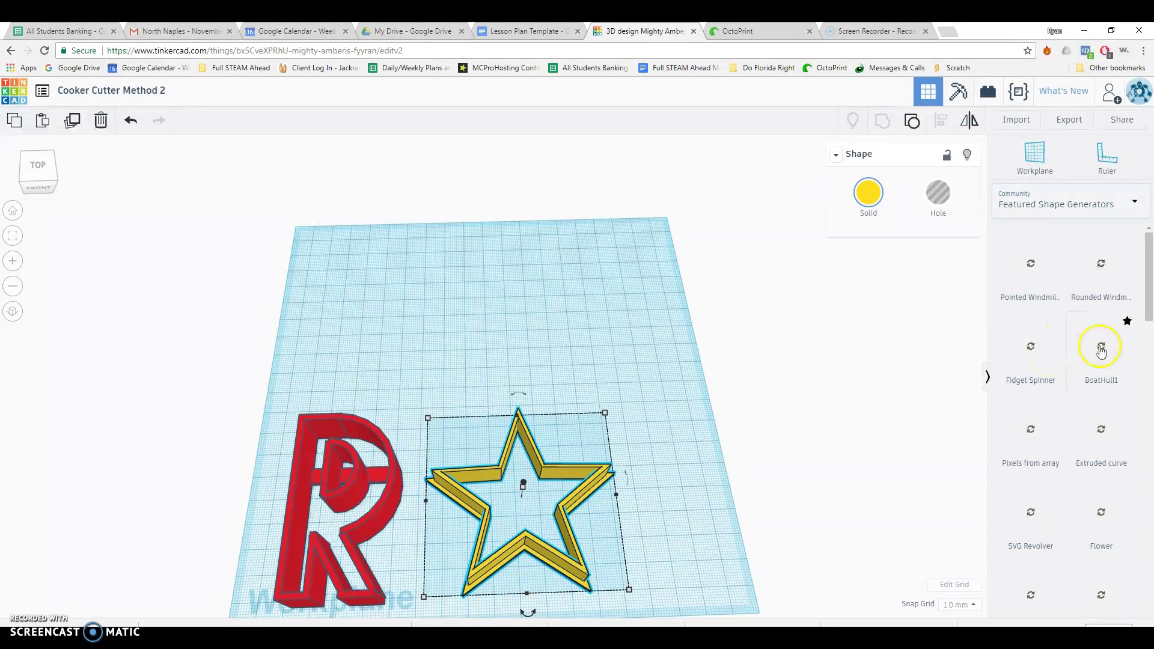
scroll(1101, 354, "down", 5)
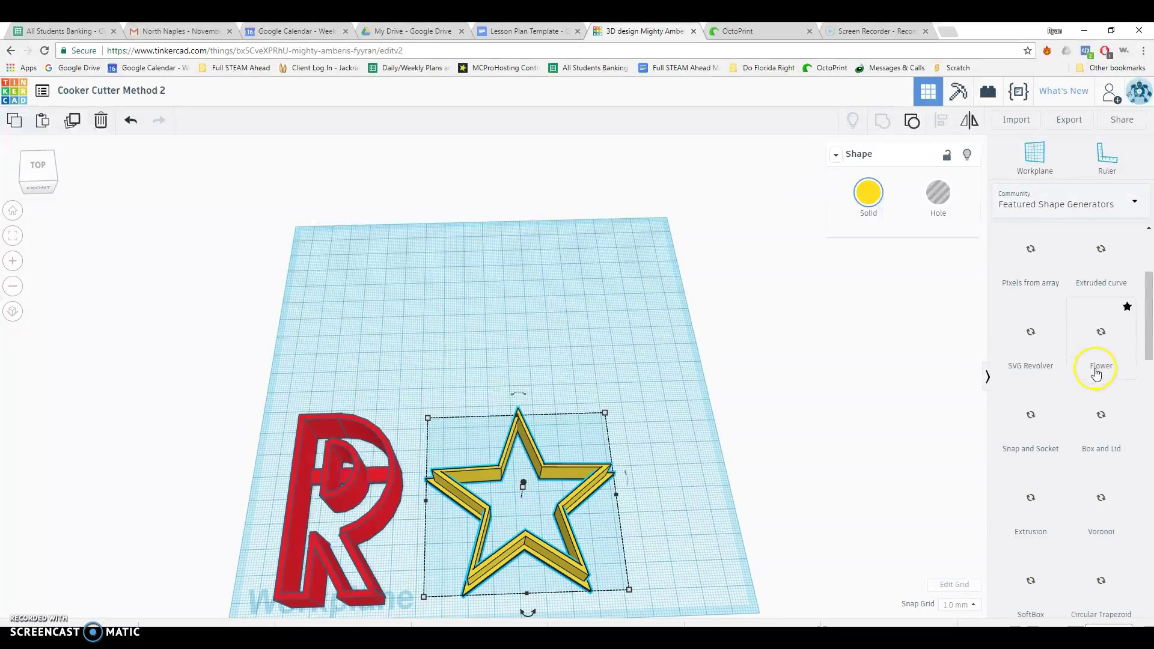
scroll(1094, 378, "down", 3)
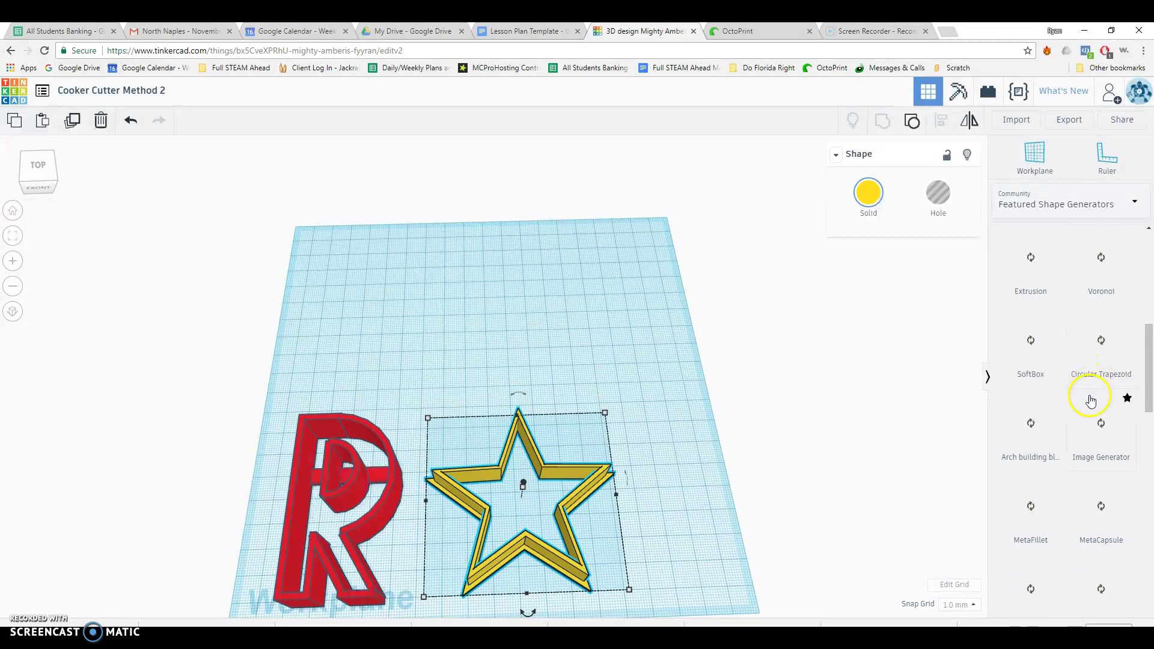
scroll(1091, 402, "down", 4)
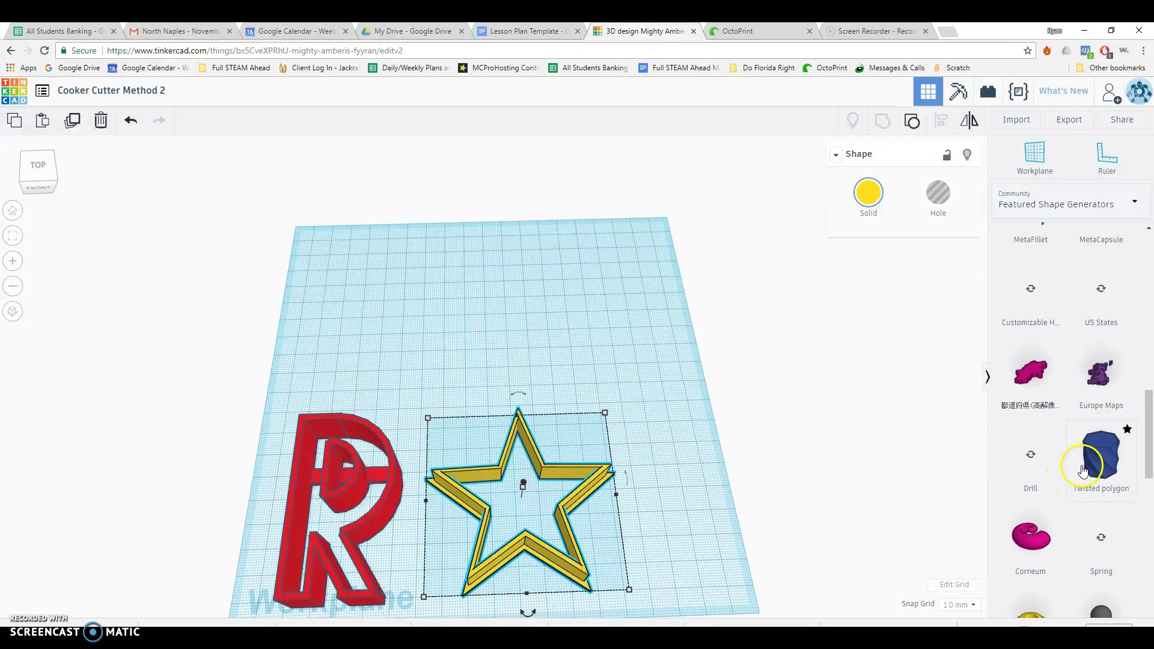
left_click_drag(1084, 305, 471, 288)
- Set the symbol of the US States shape to Florida
left_click(922, 253)
scroll(937, 331, "down", 2)
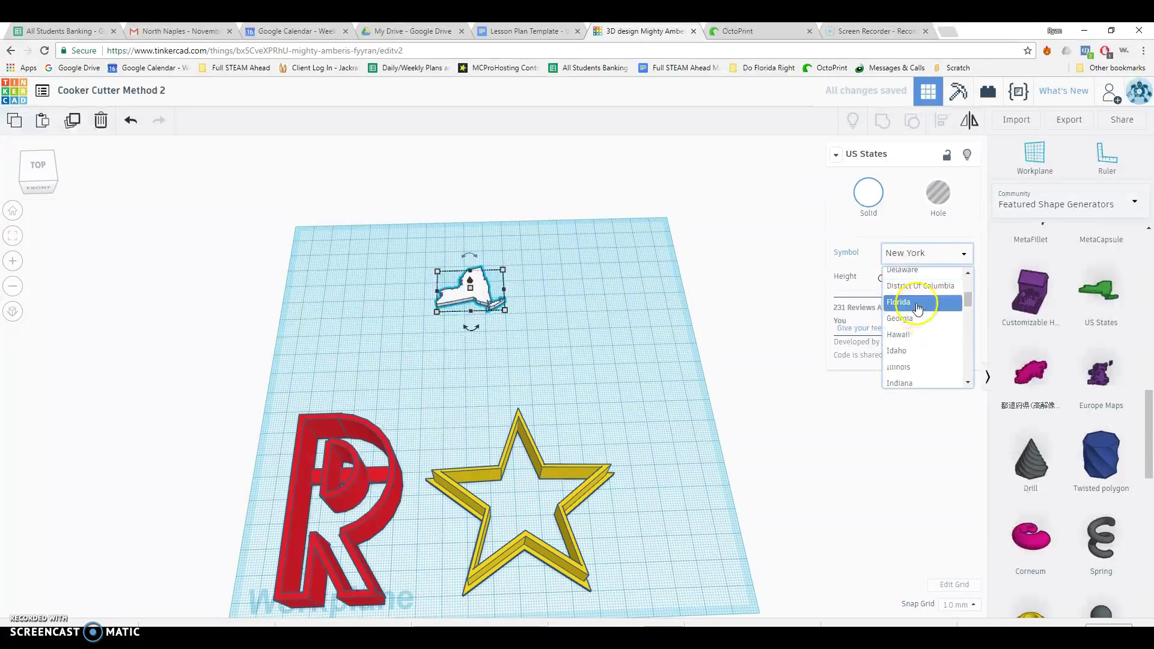
left_click(920, 301)
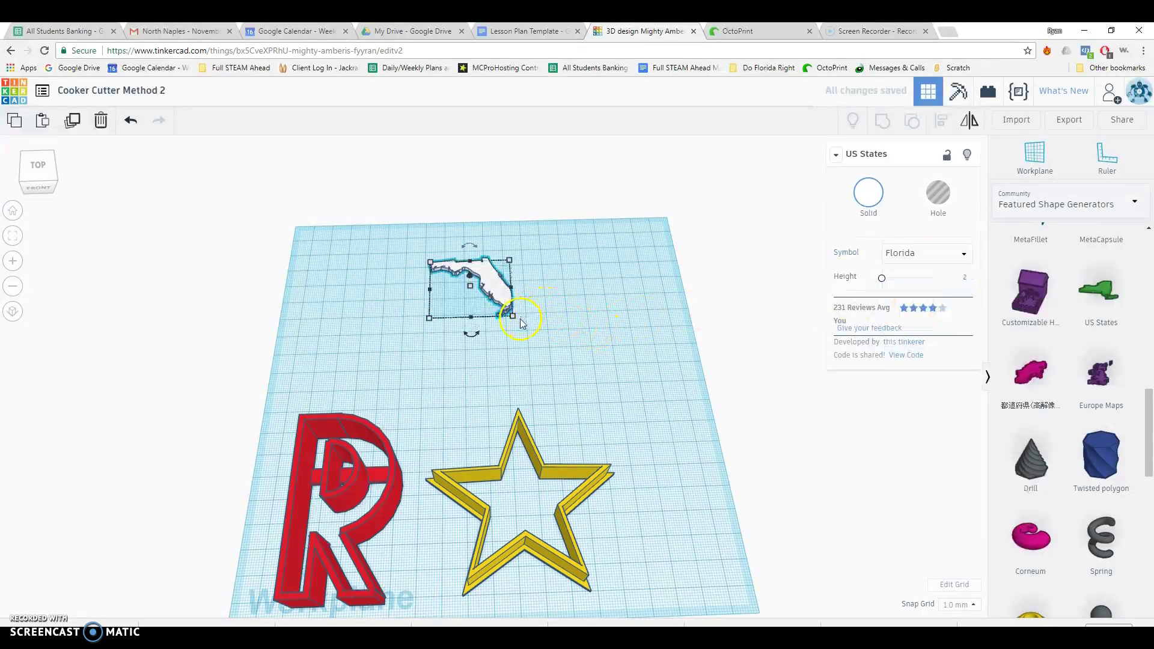
- Enlarge the Florida shape proportionally to about 101 by 87 mm and flatten it to 1 mm high
left_click_drag(519, 321, 647, 397)
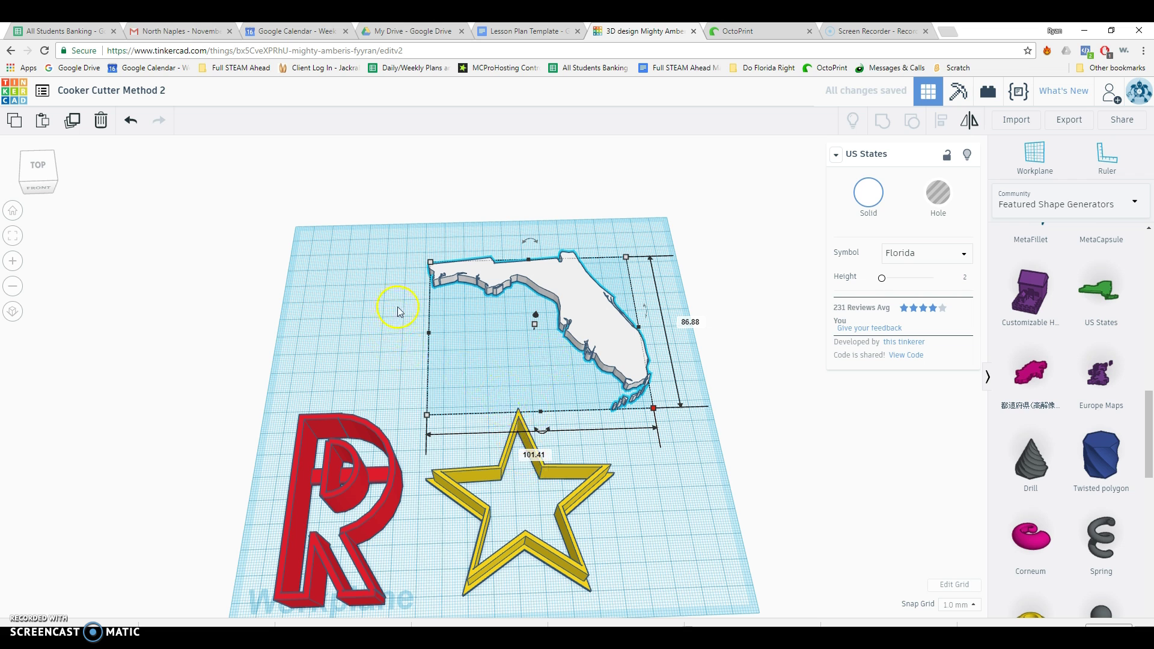
right_click_drag(601, 317, 559, 318)
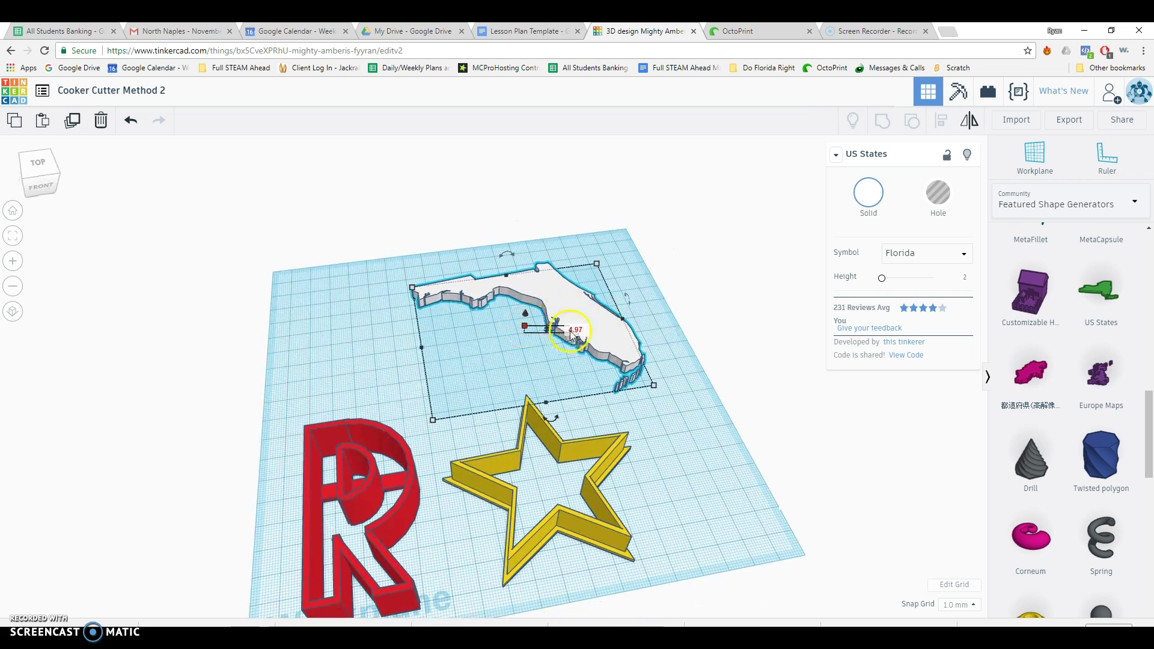
key("Return")
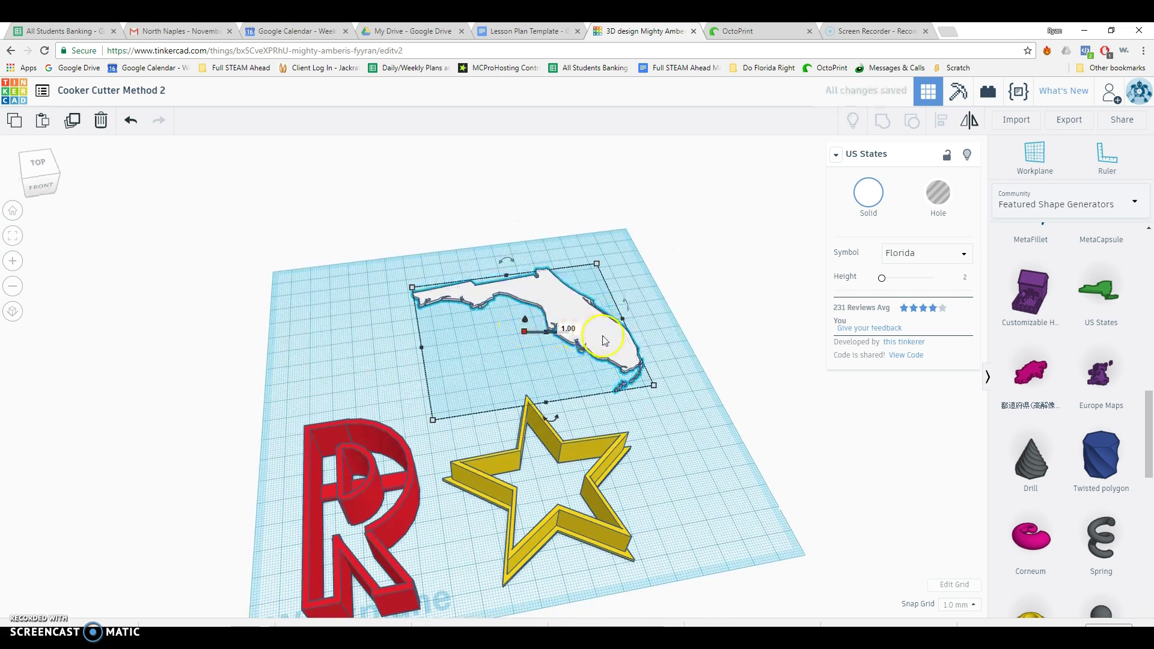
- Duplicate the Florida shape twice, shrinking the copies to about 88 by 75 mm and about 77 by 66 mm
left_click(73, 119)
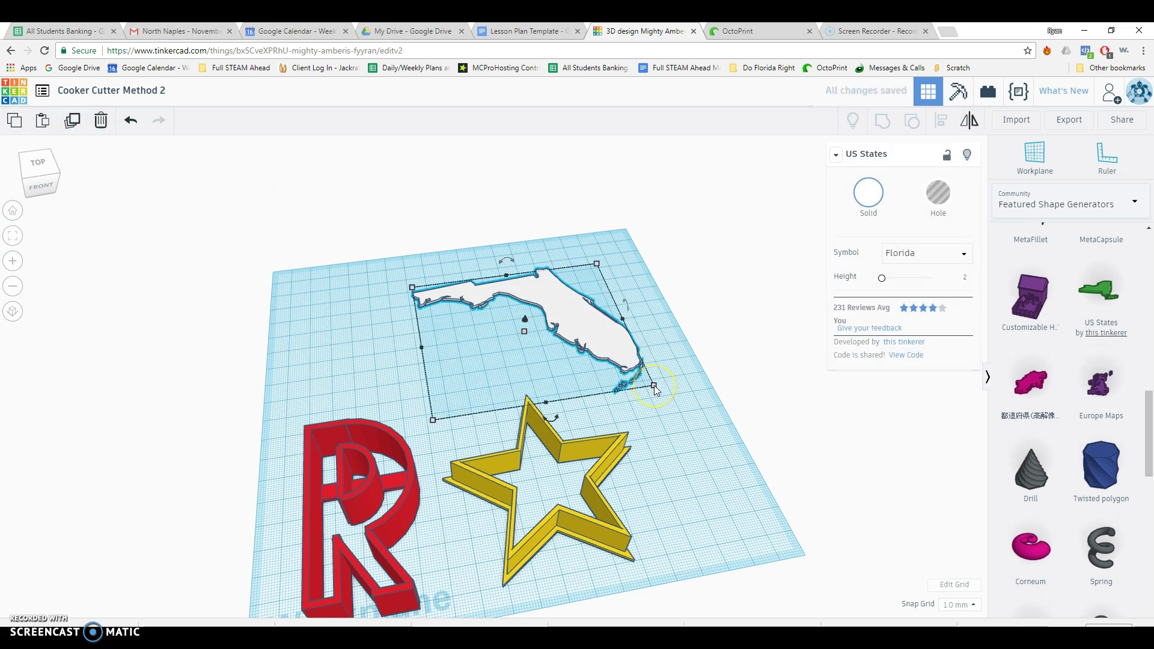
left_click_drag(653, 385, 606, 374)
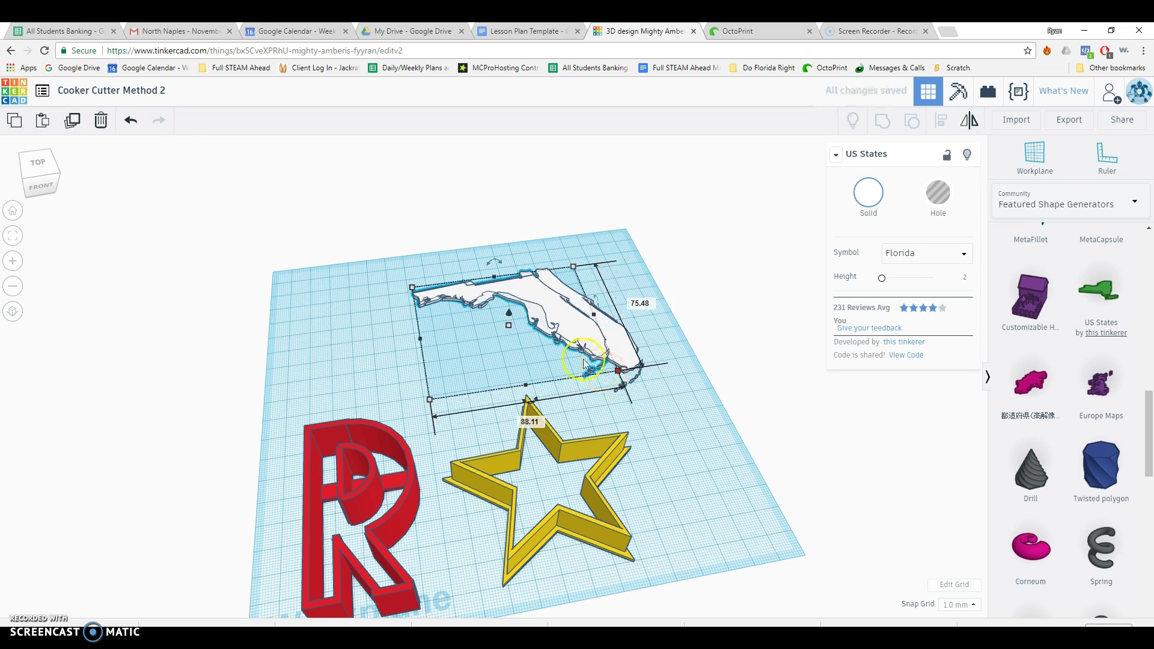
left_click(75, 125)
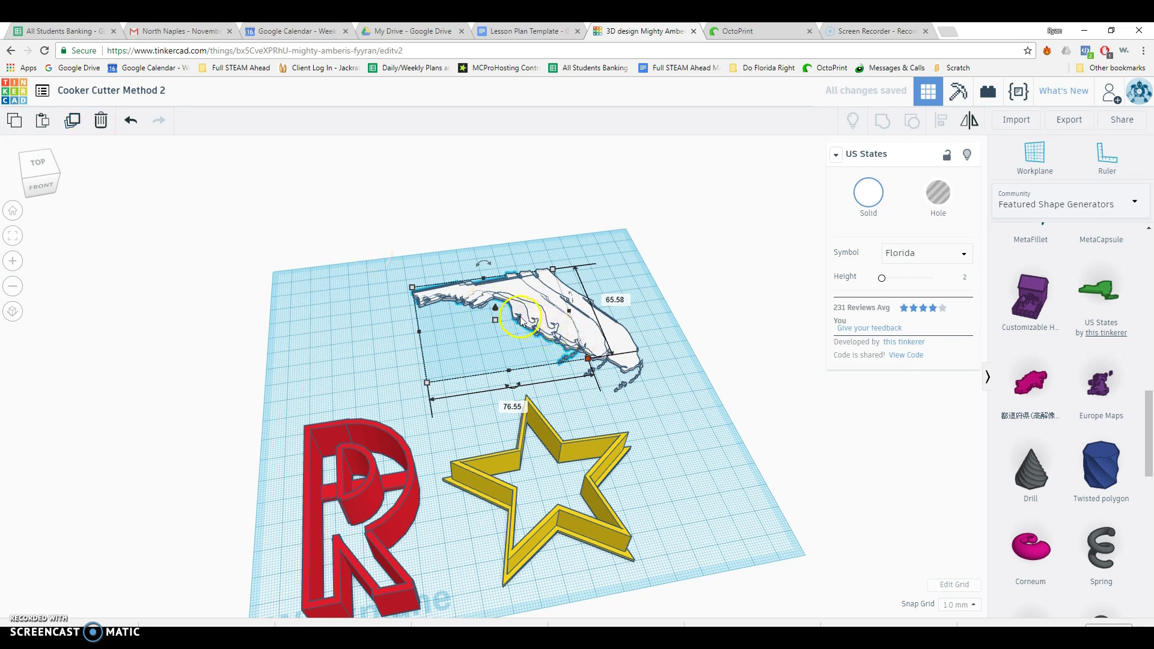
- Move the smallest Florida aside, turn it into a hole, and pull the medium copy away from the largest one
left_click_drag(521, 320, 352, 348)
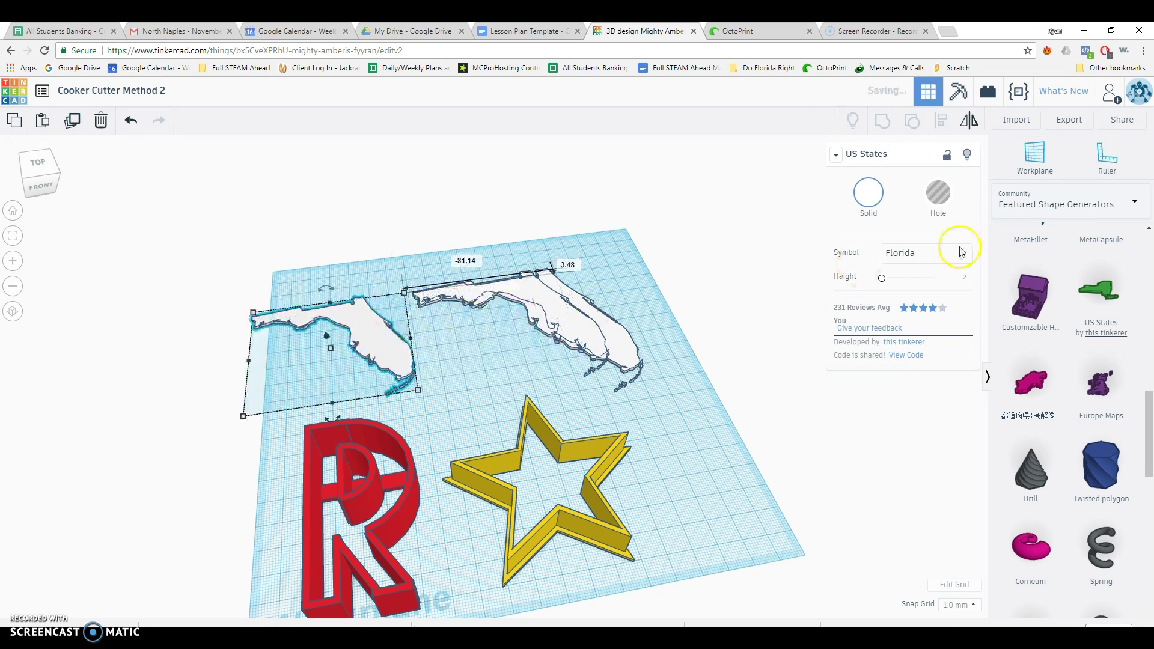
left_click(934, 205)
left_click_drag(544, 323, 438, 337)
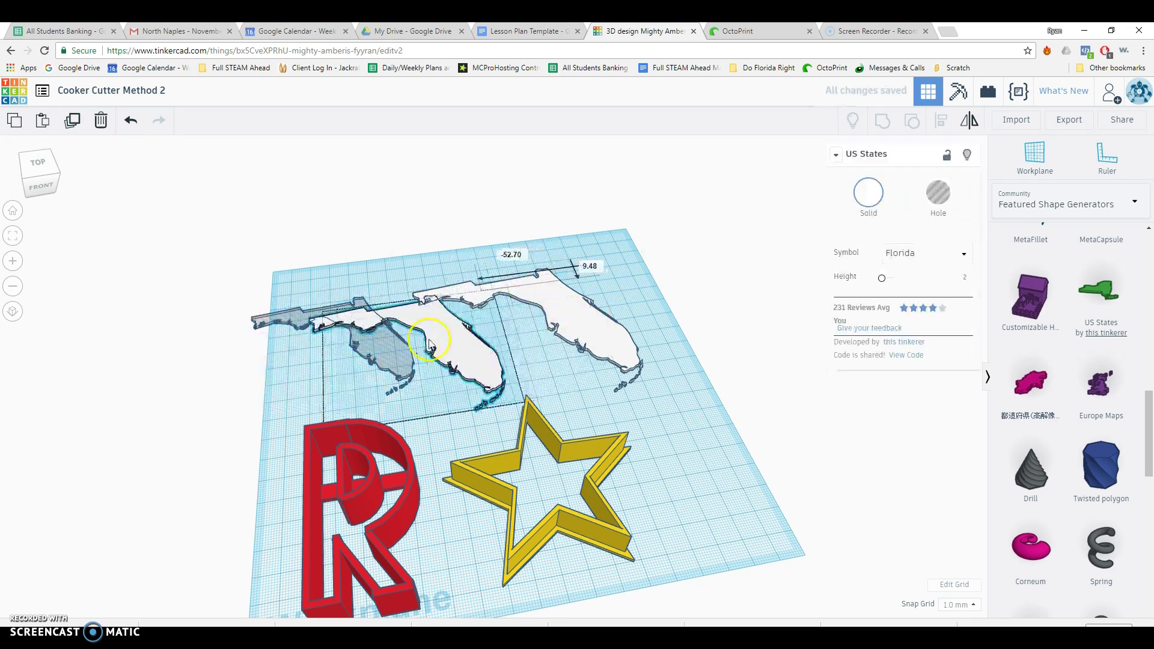
- Raise the medium Florida to 13 mm high and make the small Florida hole taller as well
right_click_drag(388, 385, 414, 361)
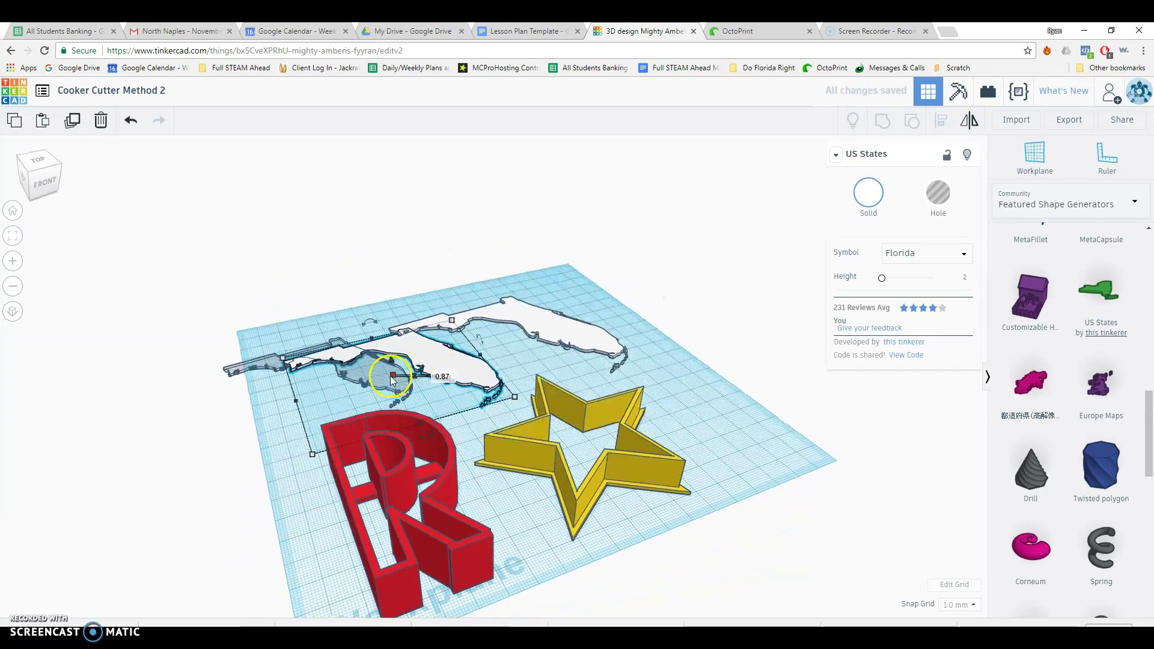
mouse_move(392, 374)
left_mouse_down()
mouse_move(387, 355)
mouse_move(398, 357)
left_mouse_up()
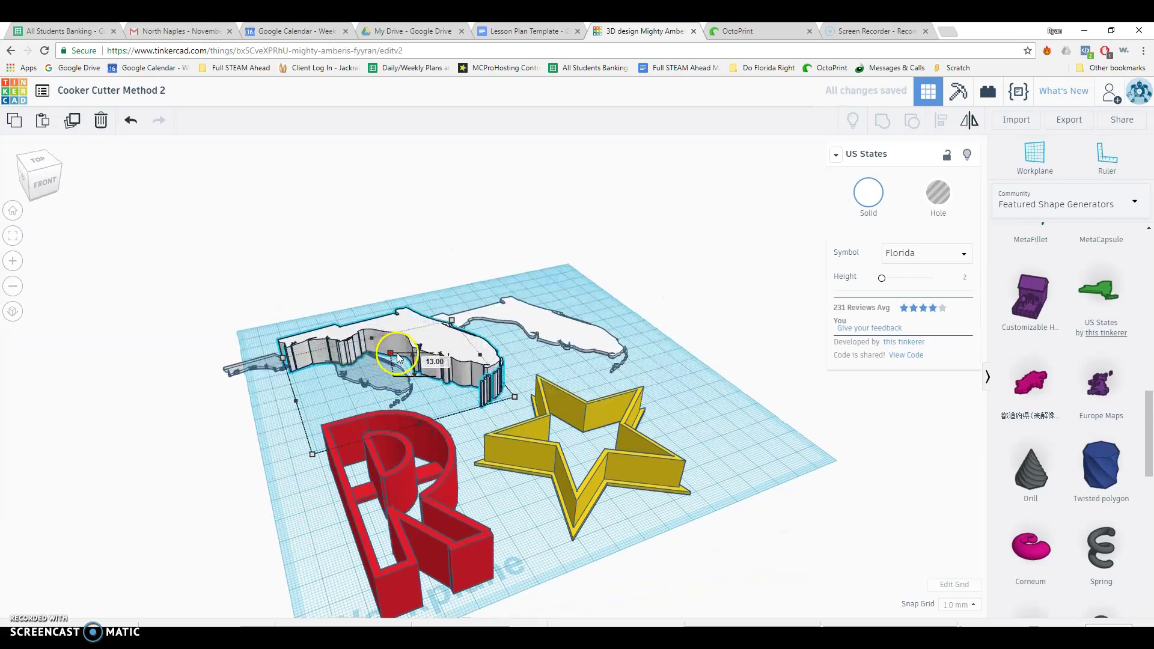
left_click(379, 378)
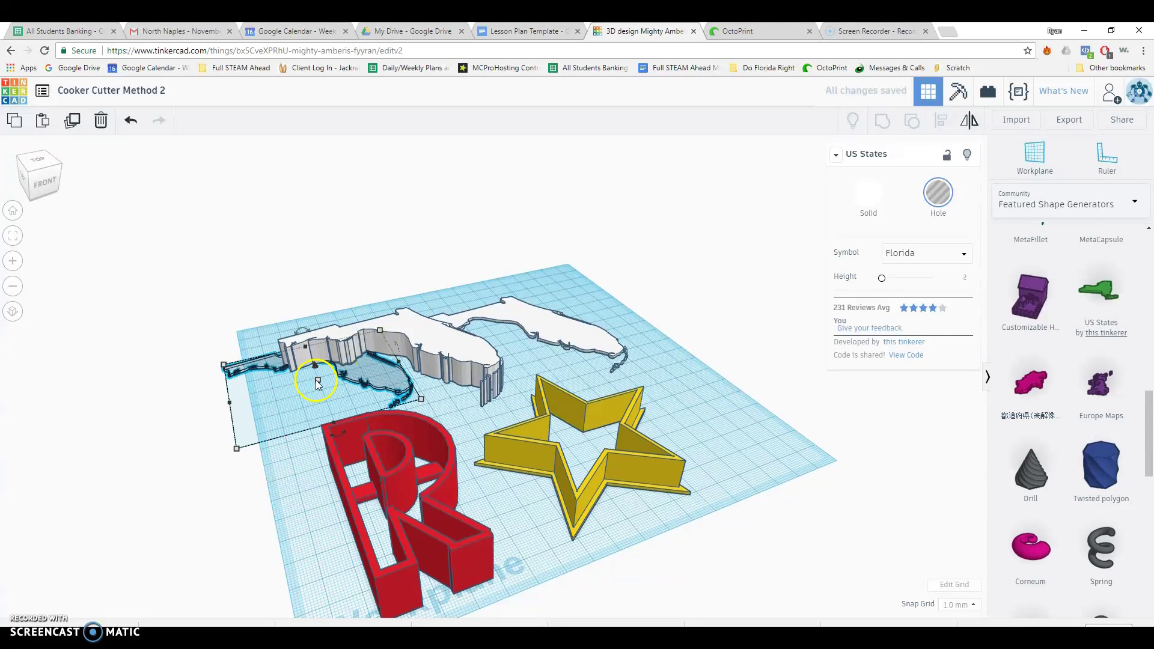
left_click_drag(317, 369, 317, 355)
- Select all three Florida shapes and align them on their centres along both the width and depth of the workplane
right_click_drag(571, 348, 579, 322)
left_click(587, 323)
left_click_drag(291, 374, 669, 305)
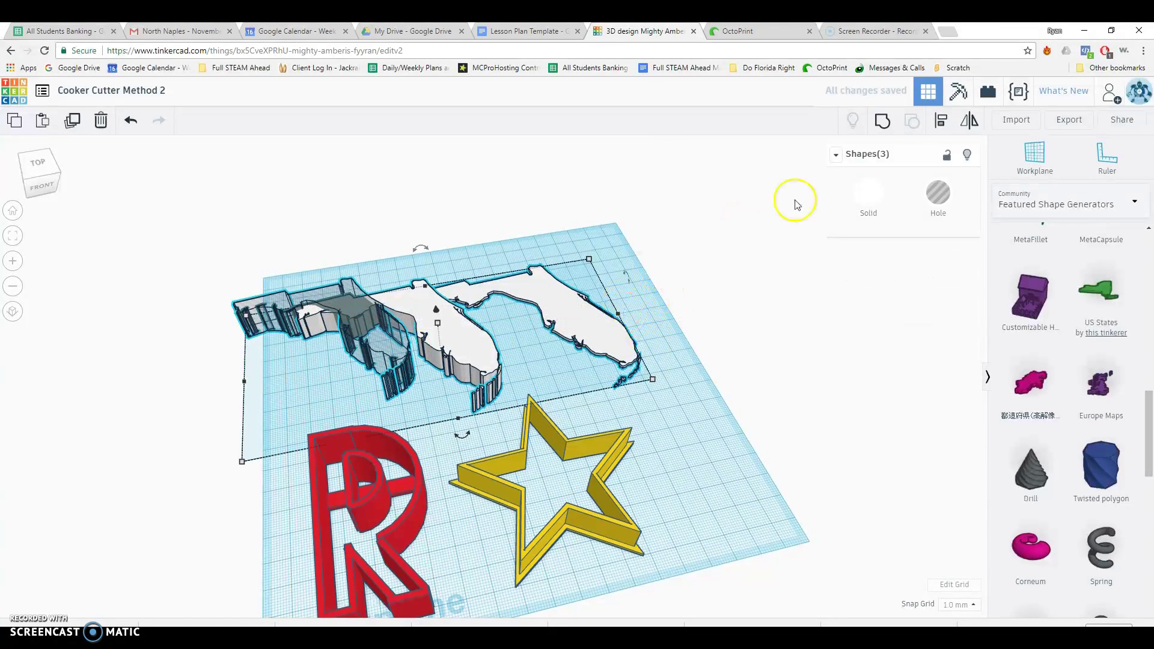
left_click(942, 124)
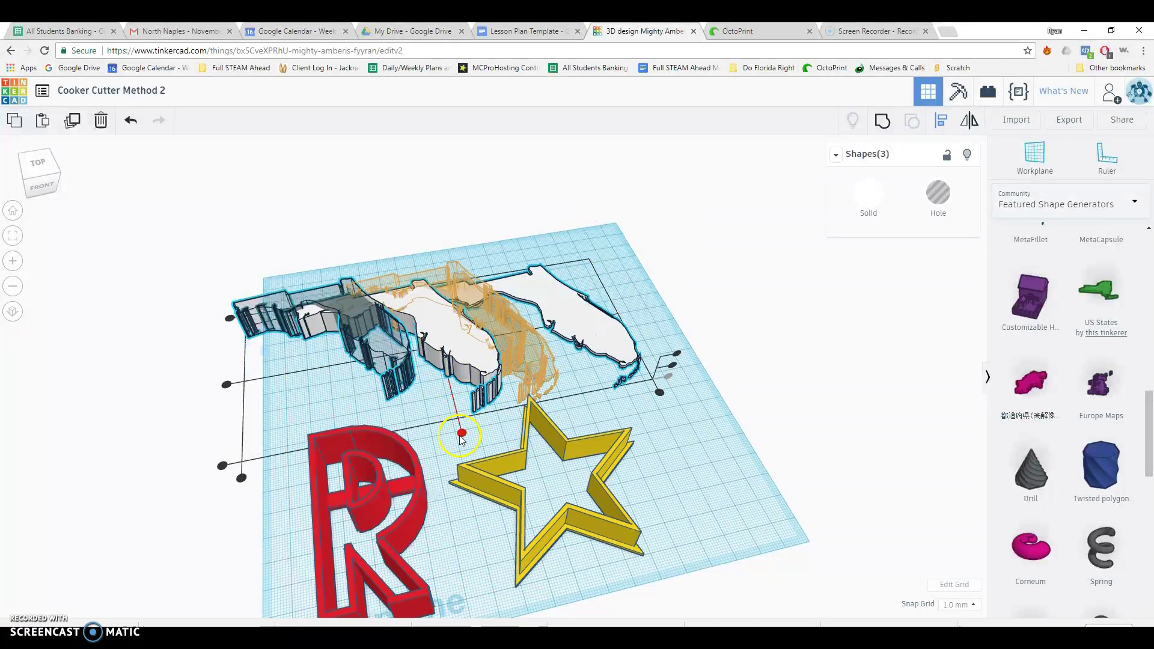
left_click(463, 430)
left_click(316, 368)
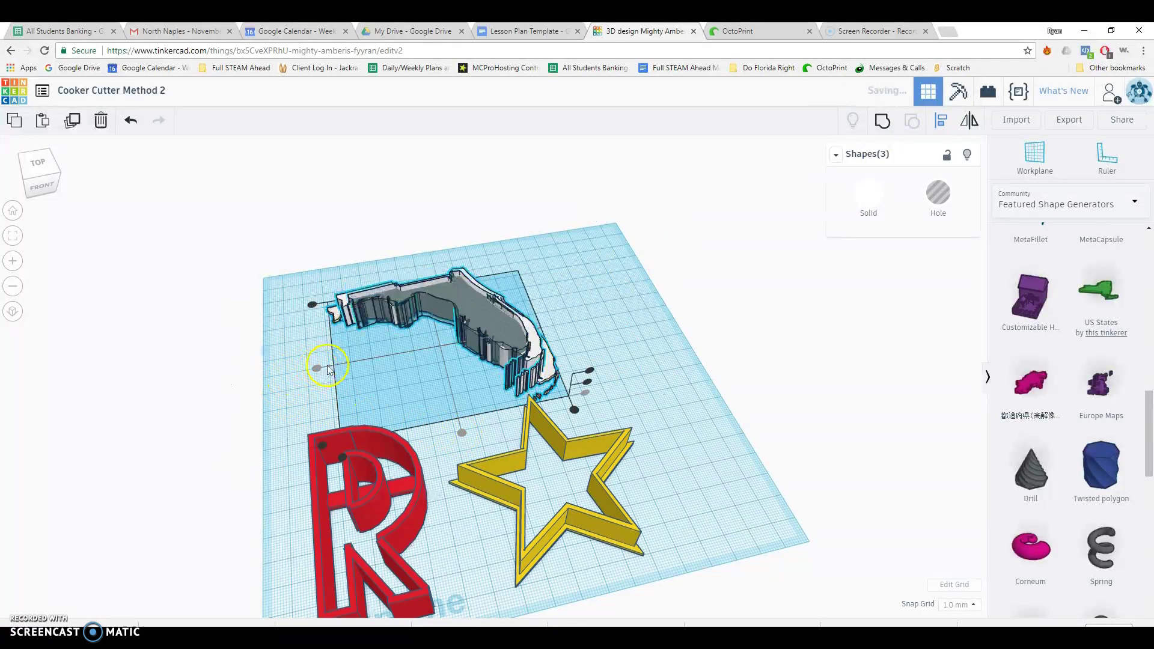
- Inspect the fit of the stacked Florida shapes and move the hole copy out of the stack
right_click_drag(583, 291, 521, 381)
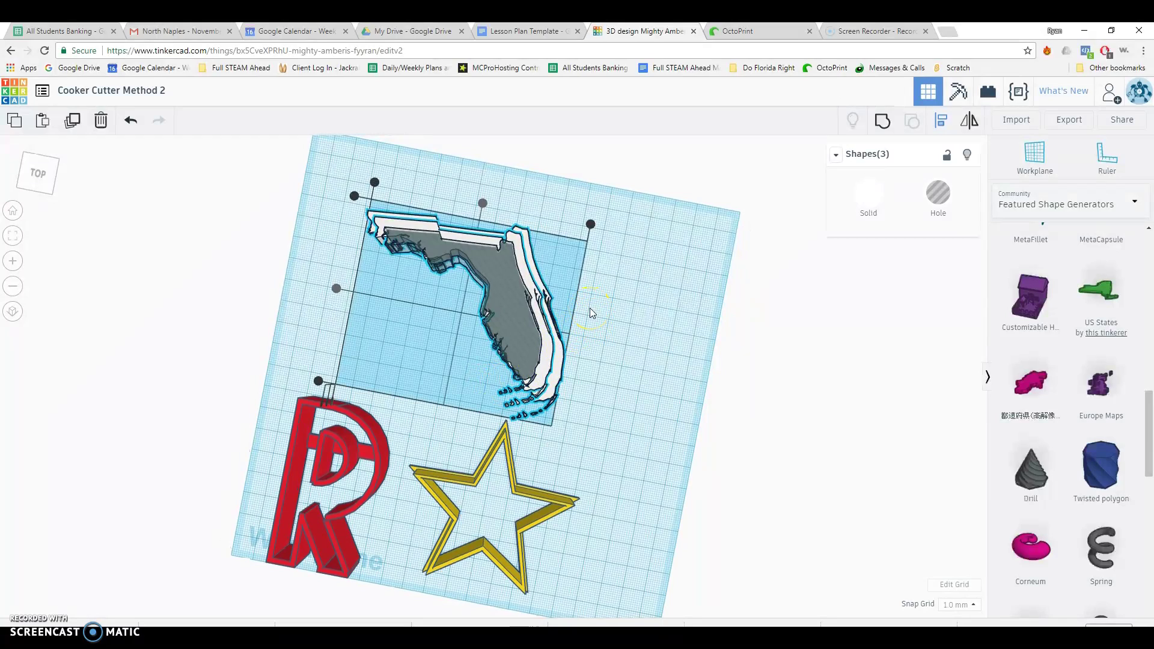
left_click(523, 309)
left_click(648, 313)
right_click_drag(571, 341, 537, 295)
left_click(589, 342)
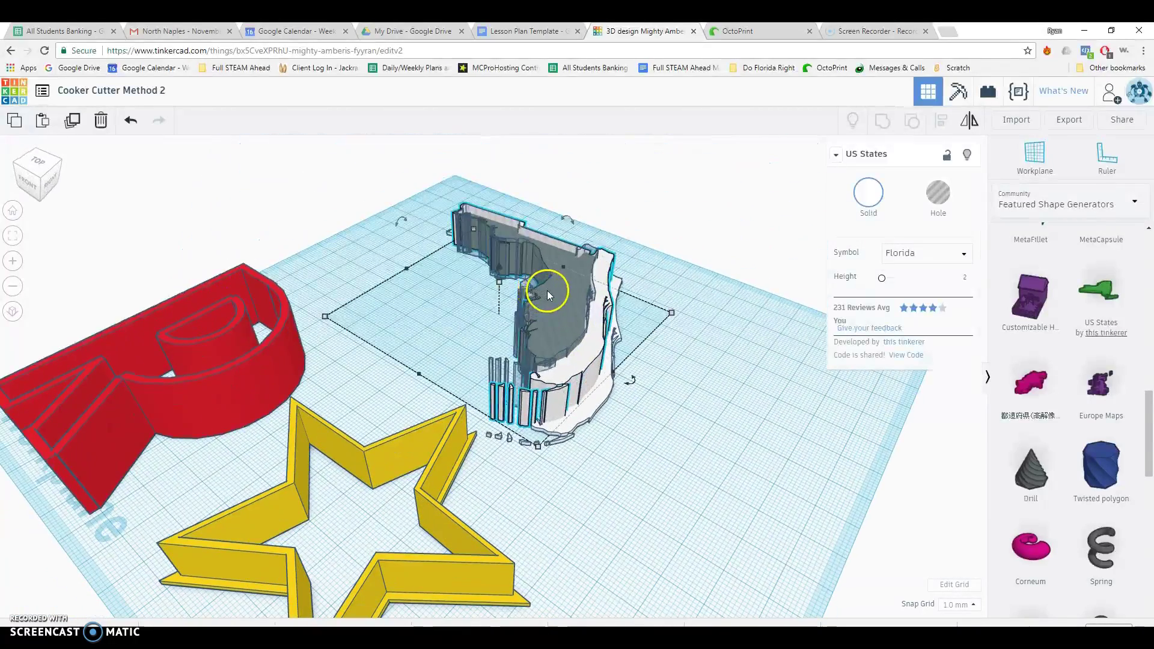
right_click_drag(676, 355, 521, 294)
left_click_drag(434, 304, 315, 294)
- Reposition and stretch the tall solid Florida over the thin base, making its depth about 78 mm
right_click_drag(451, 304, 565, 278)
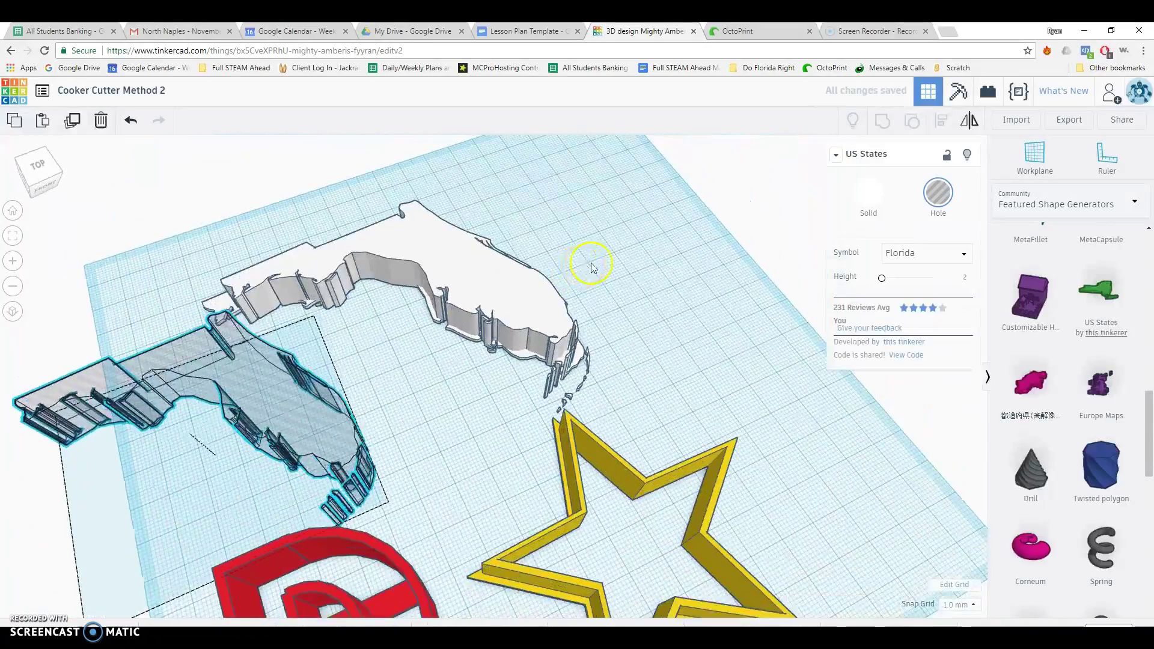
right_click_drag(516, 348, 604, 382)
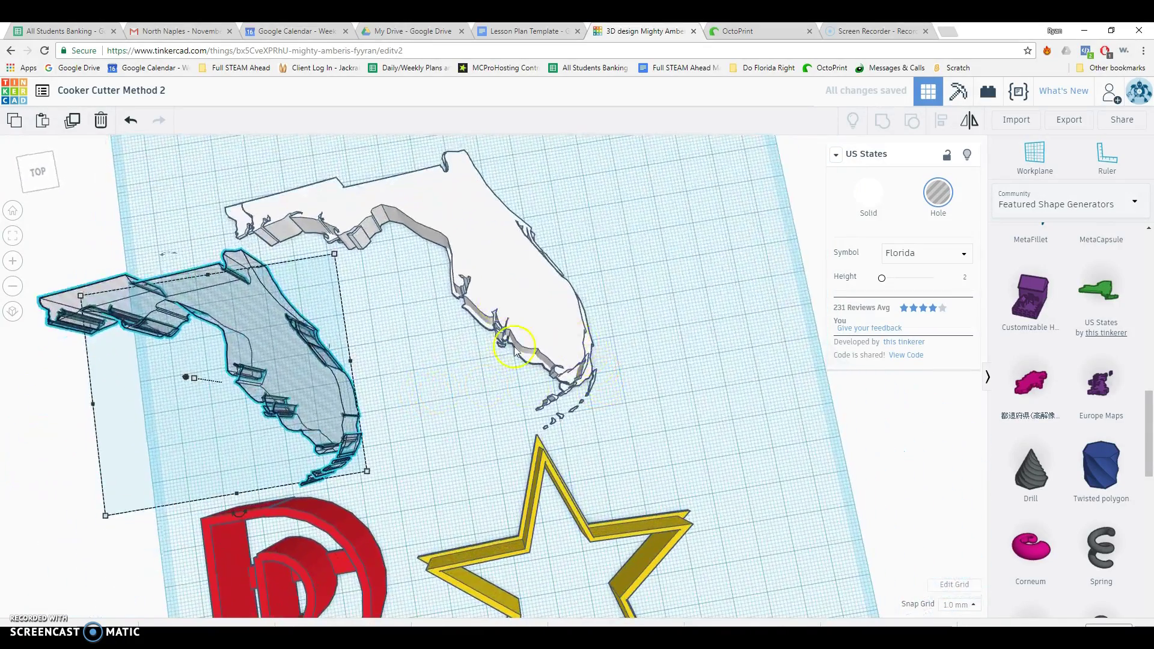
right_click_drag(519, 355, 430, 315)
right_click_drag(554, 330, 495, 463)
left_click(518, 422)
left_click_drag(499, 462, 511, 461)
right_click_drag(466, 490, 755, 517)
right_click_drag(592, 445, 816, 479)
right_click_drag(630, 431, 436, 401)
left_click_drag(433, 398, 432, 408)
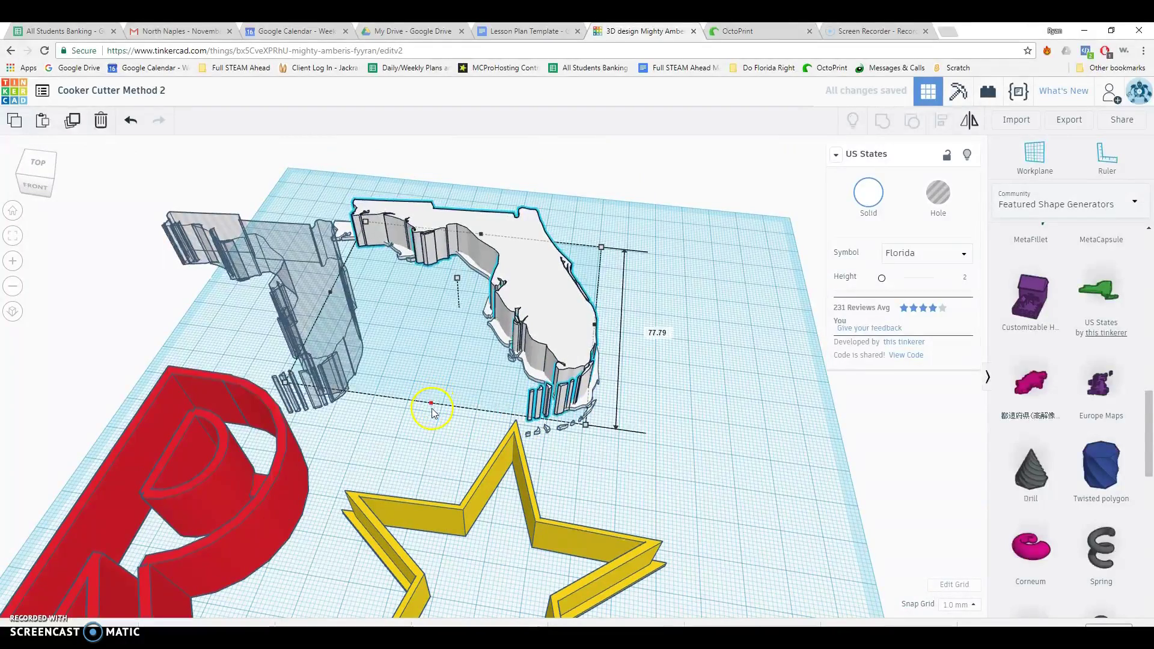
right_click_drag(660, 375, 640, 446)
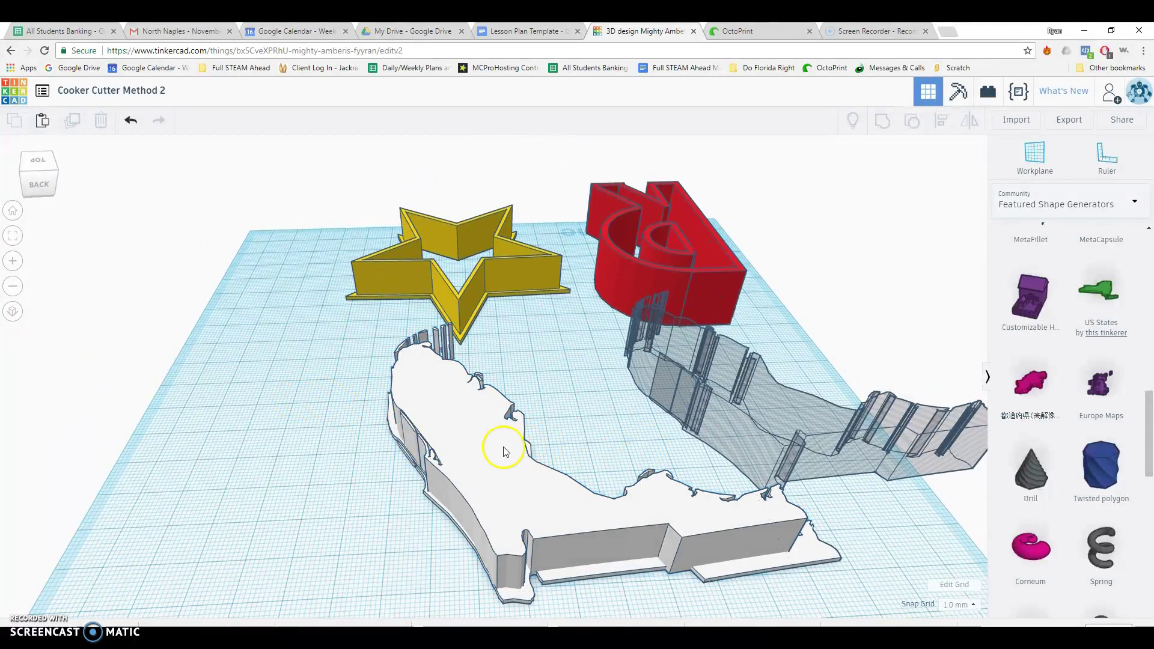
- Turn the tall Florida on the base into a hole and group it with the thin base to leave an outline
left_click(939, 191)
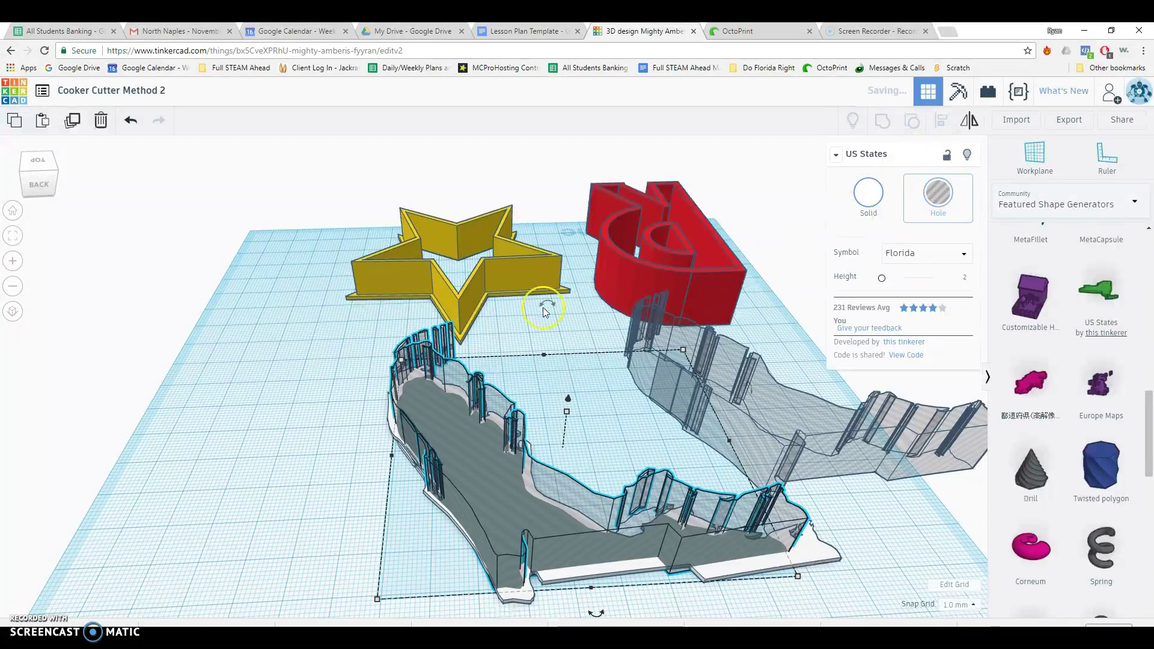
left_click_drag(578, 482, 580, 485)
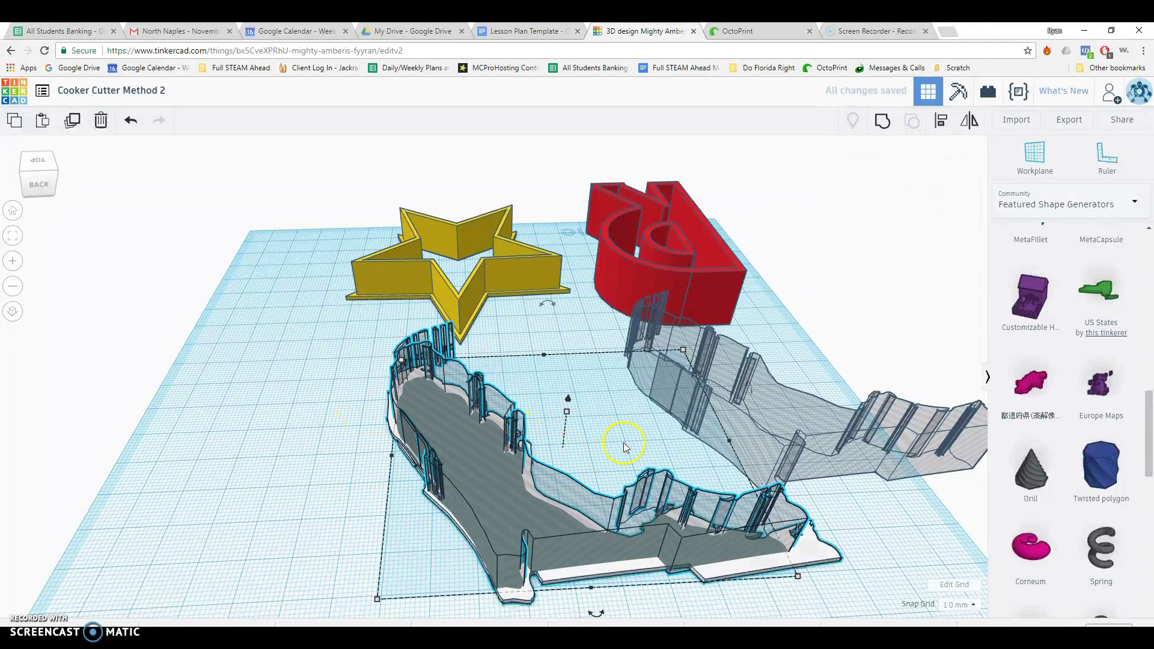
left_click(881, 124)
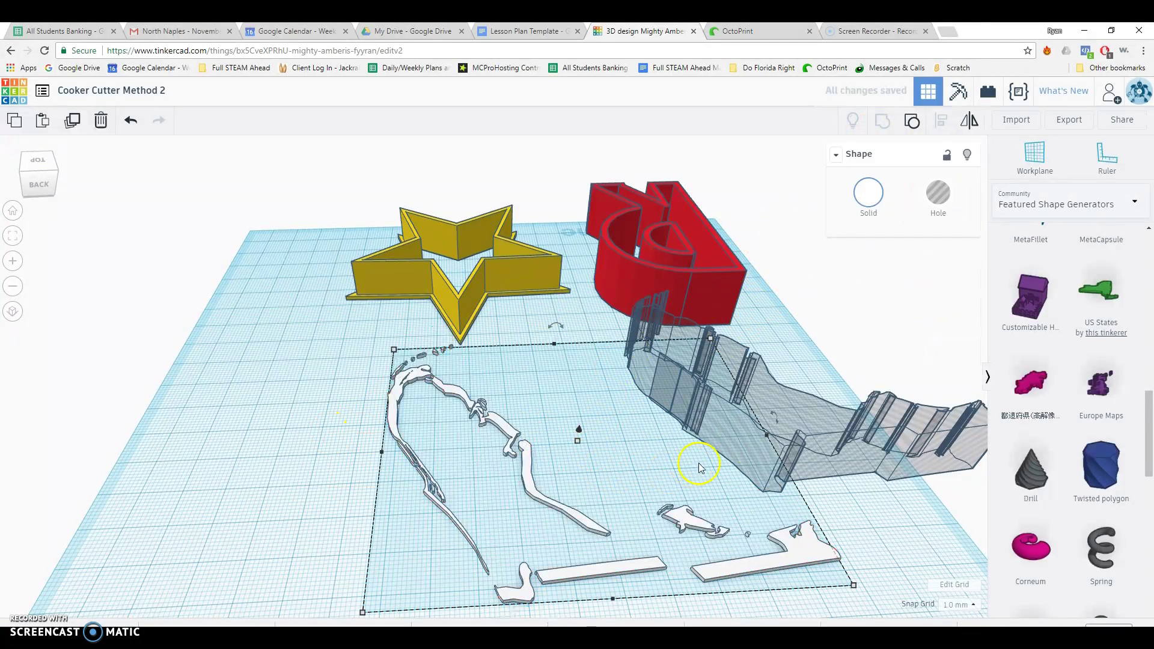
- Try a light red colour on the grouped Florida outline and undo the colour change
left_click_drag(770, 423, 770, 424)
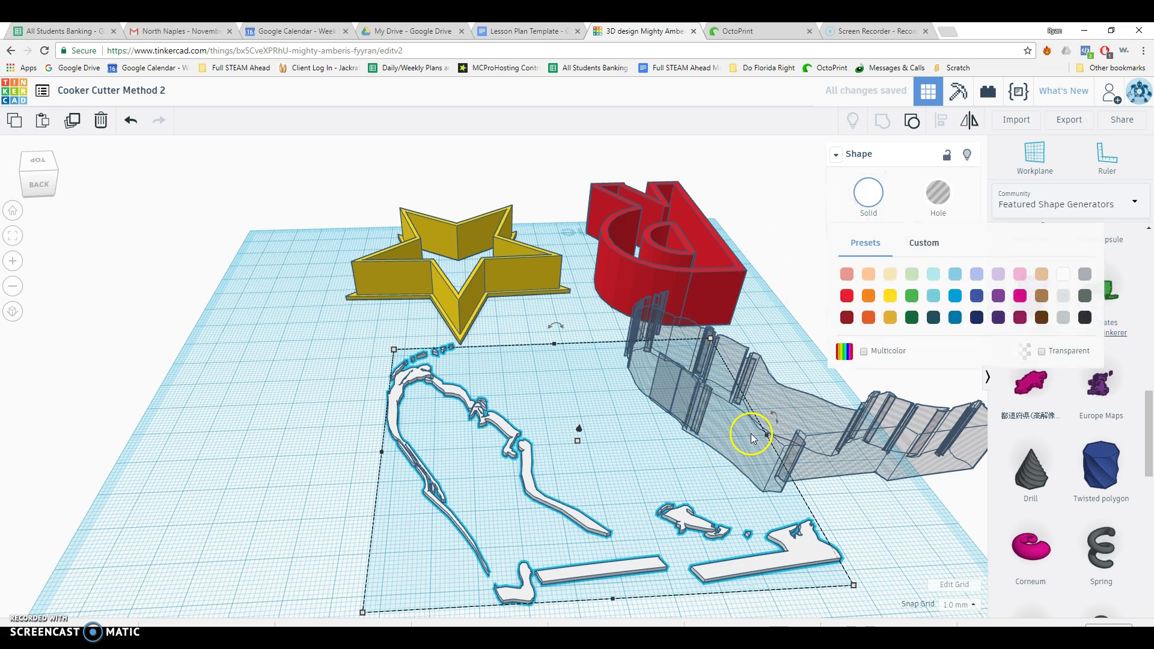
left_click(847, 275)
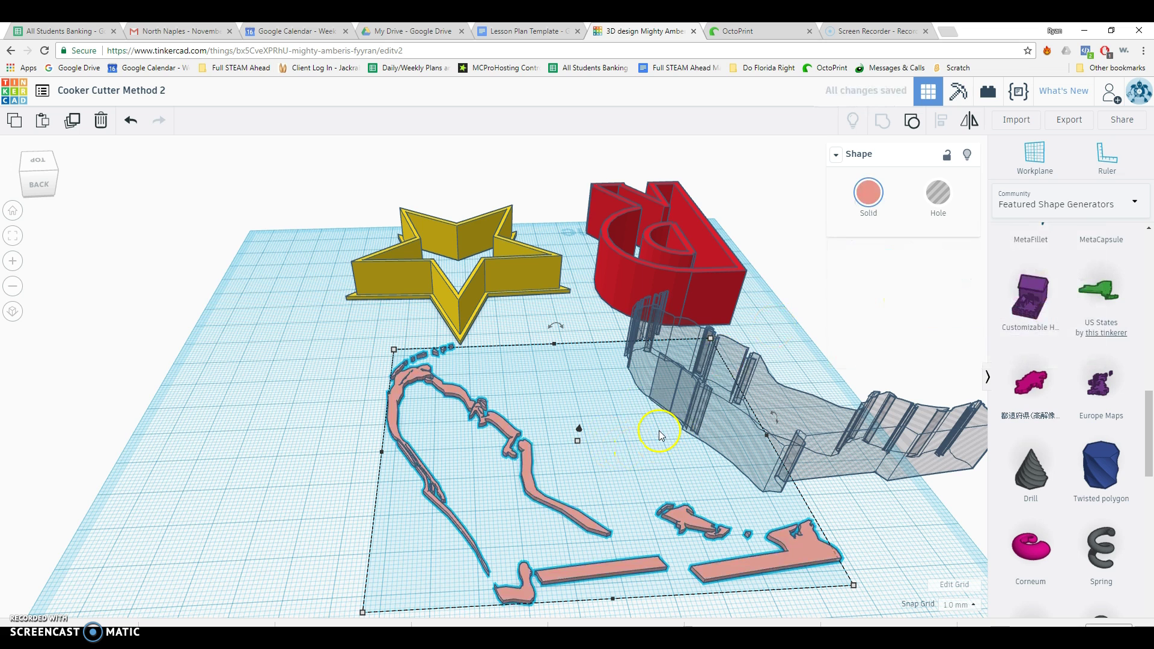
left_click(137, 128)
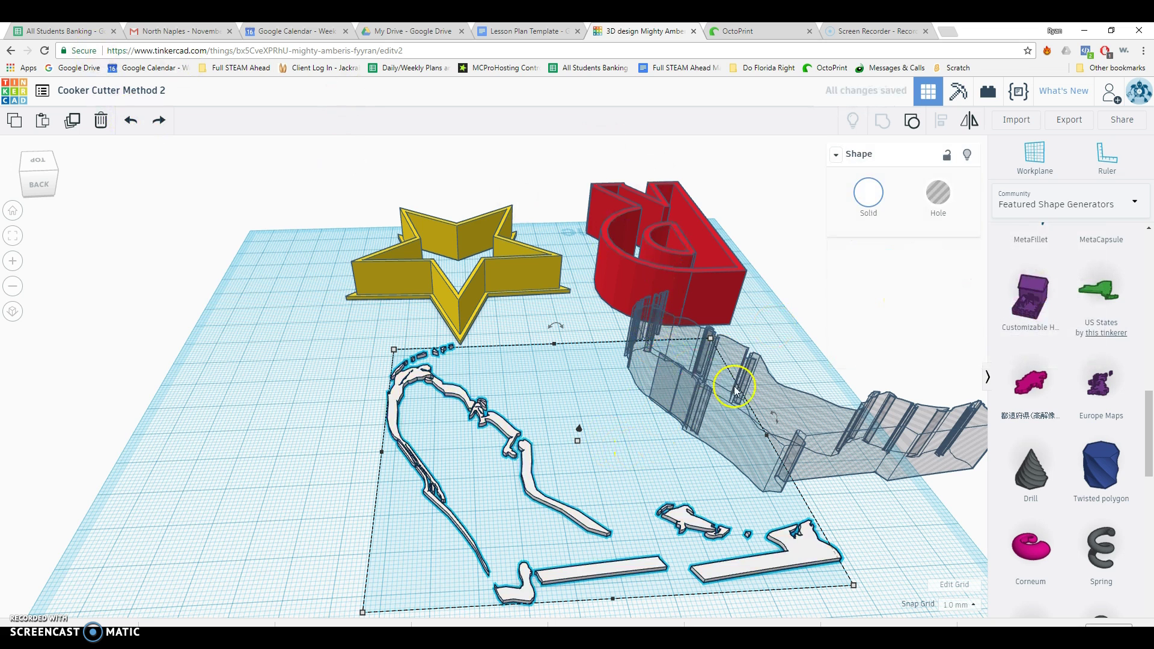
- Turn the separate Florida hole shape back into a solid and colour it light red
left_click(744, 387)
left_click(882, 199)
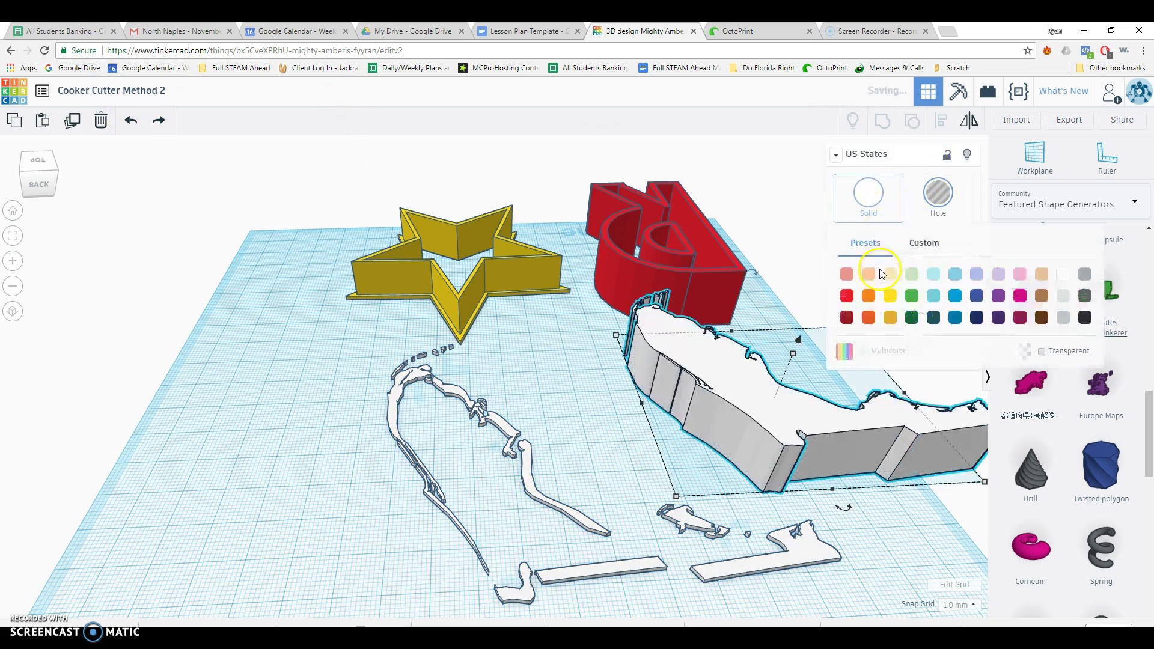
left_click(847, 274)
mouse_move(610, 399)
right_mouse_down()
mouse_move(662, 481)
mouse_move(840, 466)
mouse_move(604, 411)
mouse_move(677, 458)
mouse_move(618, 407)
right_mouse_up()
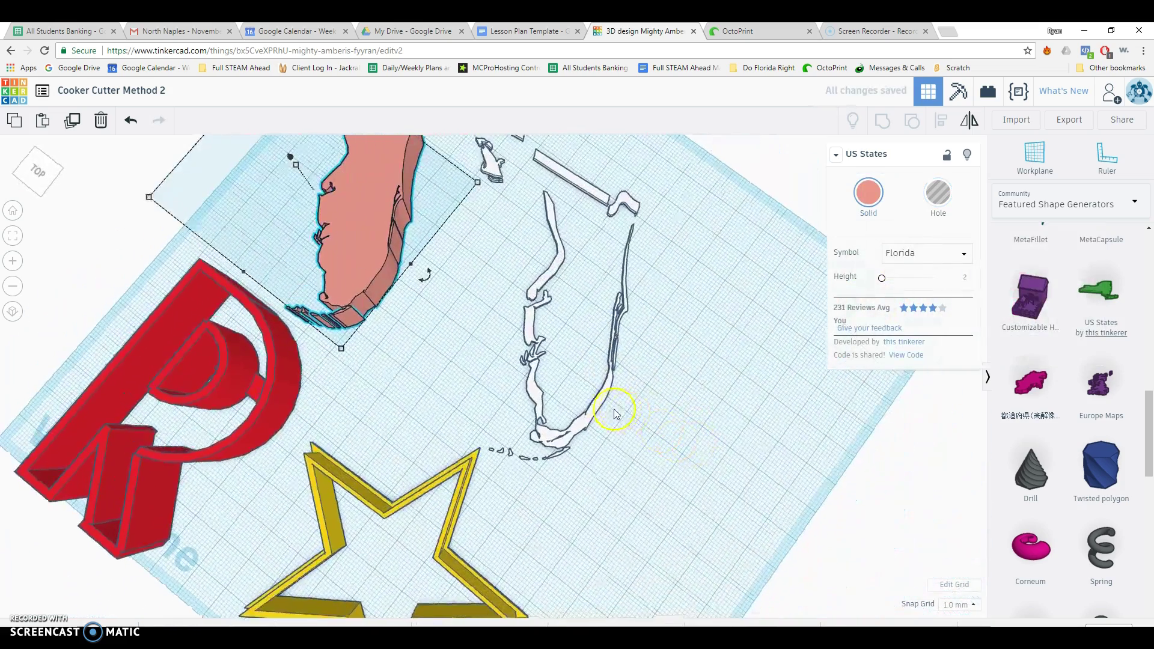
- Move the grouped Florida outline farther from the light red solid Florida
left_click(582, 424)
right_click_drag(549, 387, 527, 351)
left_click_drag(452, 316, 456, 268)
right_click_drag(481, 294, 506, 357)
right_click_drag(478, 288, 472, 393)
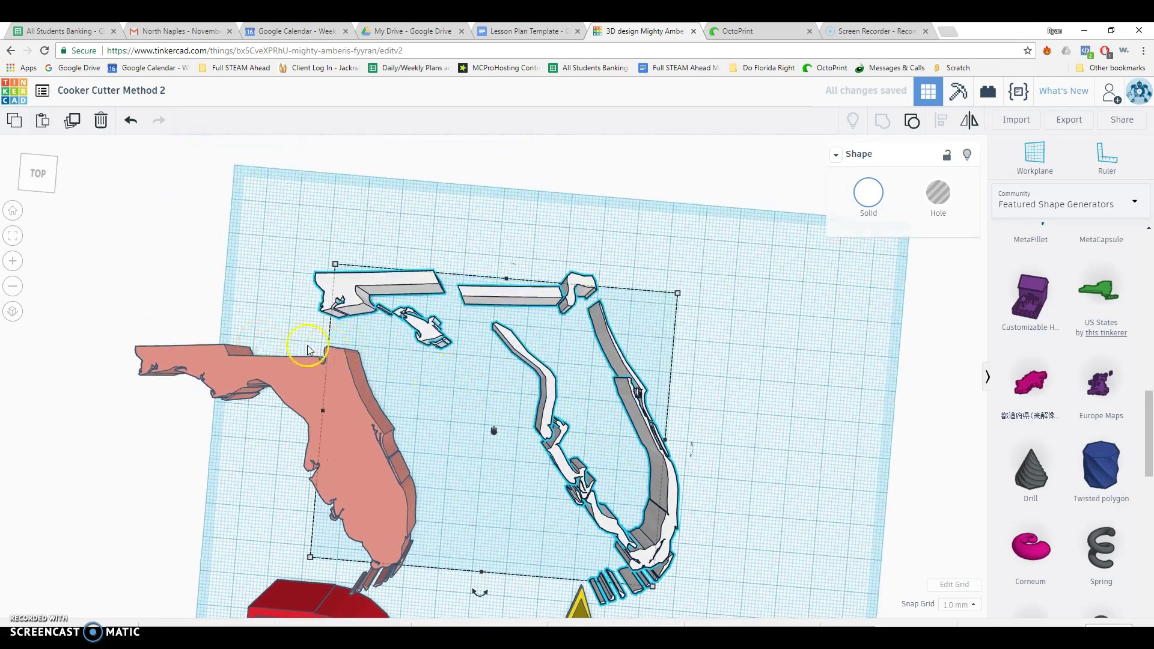
- Add a solid box just north of the gap in the Florida outline's northern wall and thin it to 1 mm
left_click(497, 265)
scroll(1119, 235, "up", 3)
left_click(1121, 202)
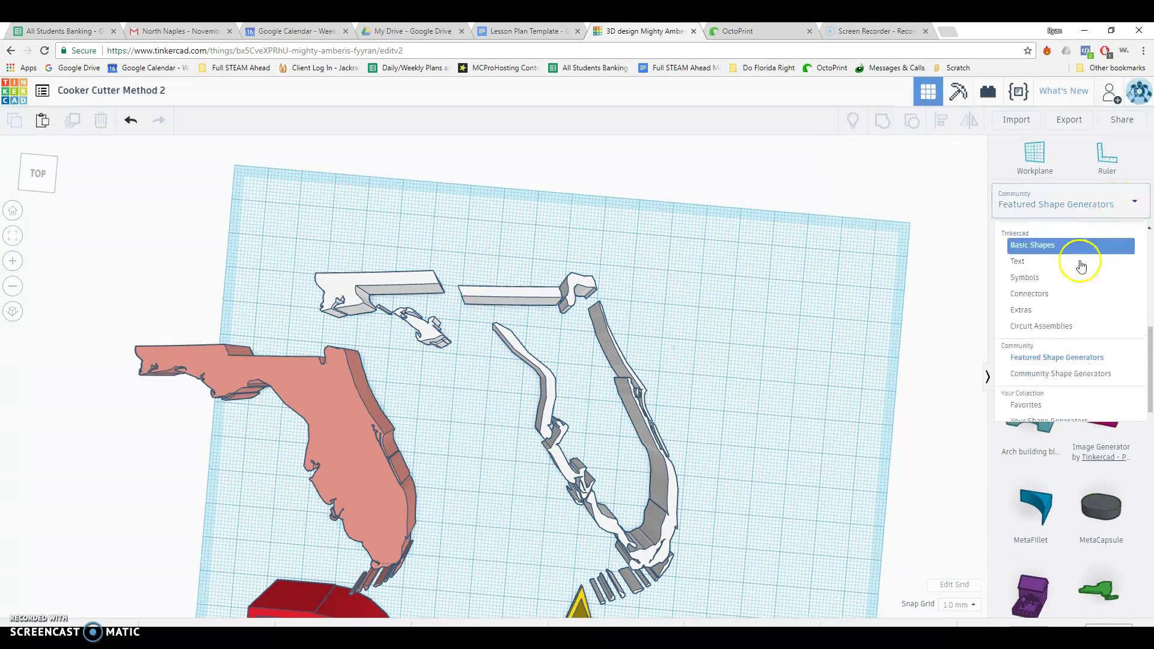
left_click(1054, 249)
left_click_drag(1030, 350, 507, 251)
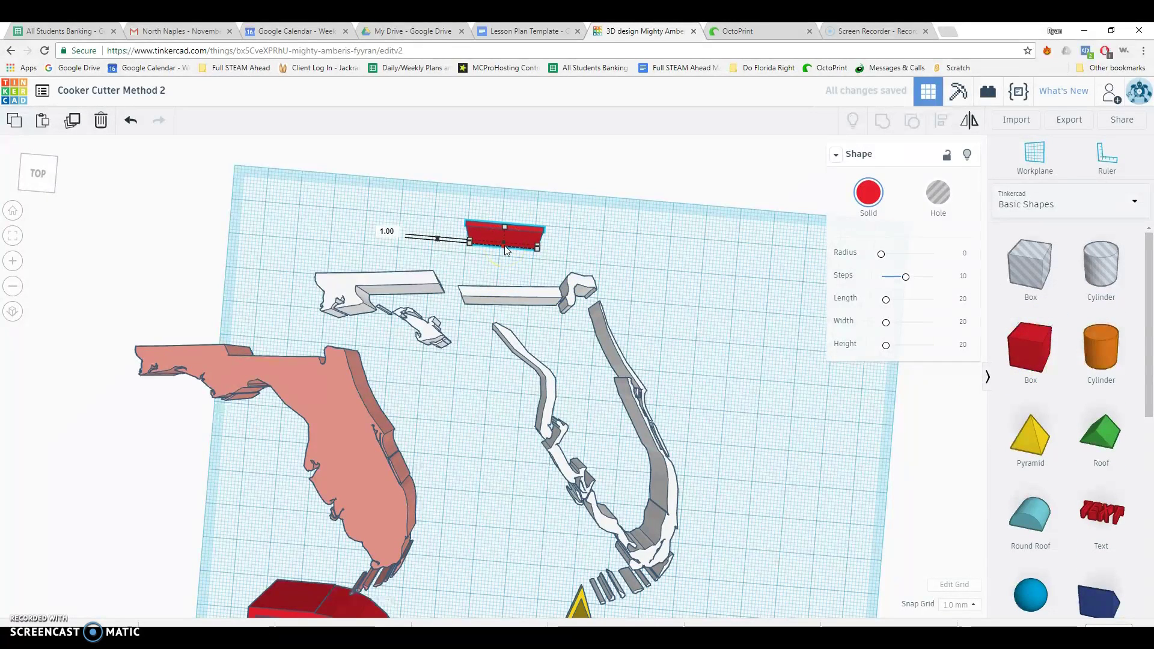
left_click_drag(502, 277, 470, 279)
left_click(493, 230)
key("ctrl+z")
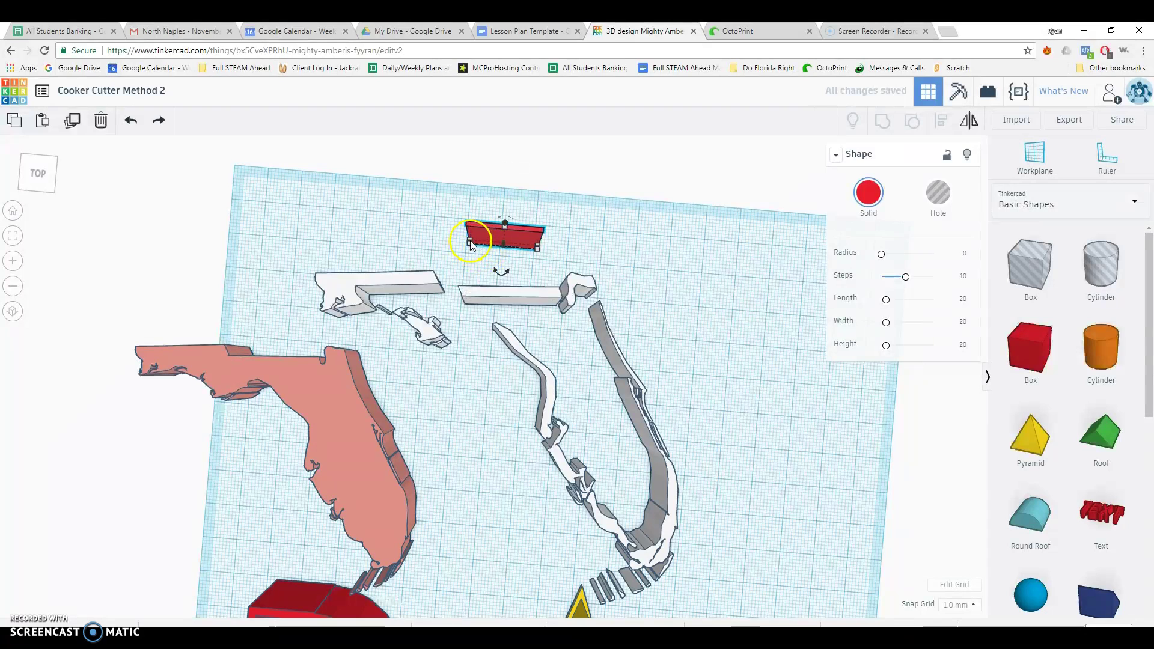
- Move the thin red box into the gap in the northern wall and rotate it 22.5° to bridge the two ends
left_click_drag(472, 244, 459, 305)
mouse_move(445, 327)
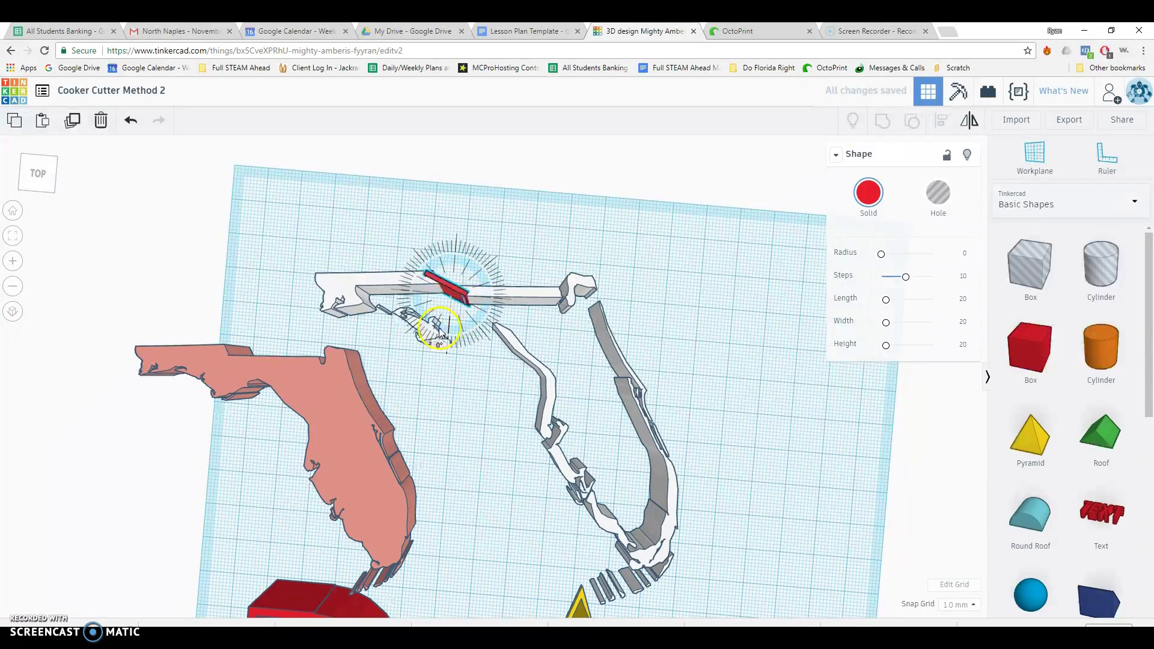
left_click(450, 295)
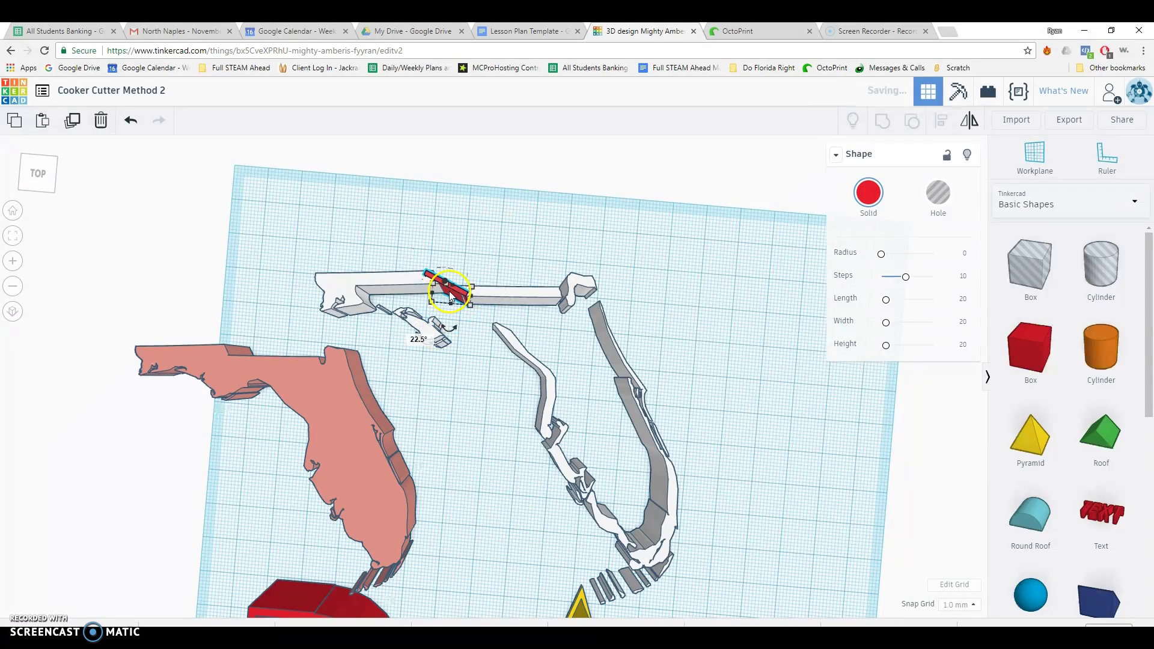
- Adjust the bridging box's height to match the top of the Florida walls
scroll(455, 290, "up", 4)
right_click_drag(505, 288, 577, 198)
left_click_drag(467, 249, 471, 270)
key("ctrl+z")
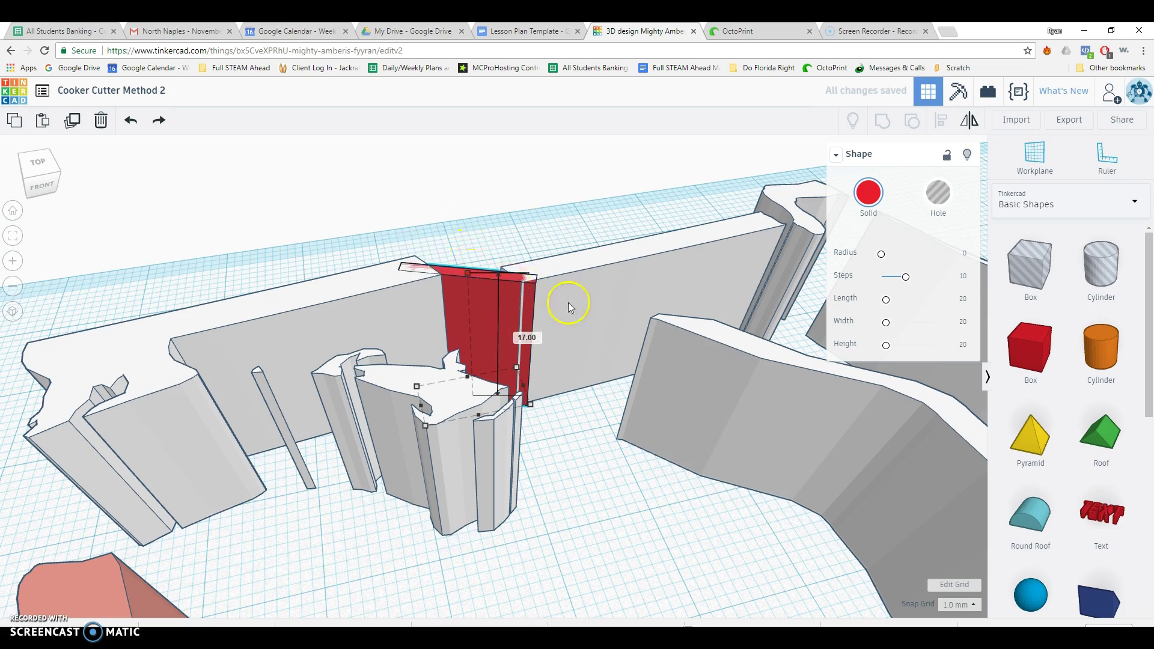
mouse_move(568, 302)
right_mouse_down()
mouse_move(425, 347)
mouse_move(579, 283)
right_mouse_up()
- Duplicate the red bridging box and move the copy to the gap in the panhandle's southern wall
left_click(406, 348)
right_click_drag(407, 348, 478, 347)
left_click(482, 335)
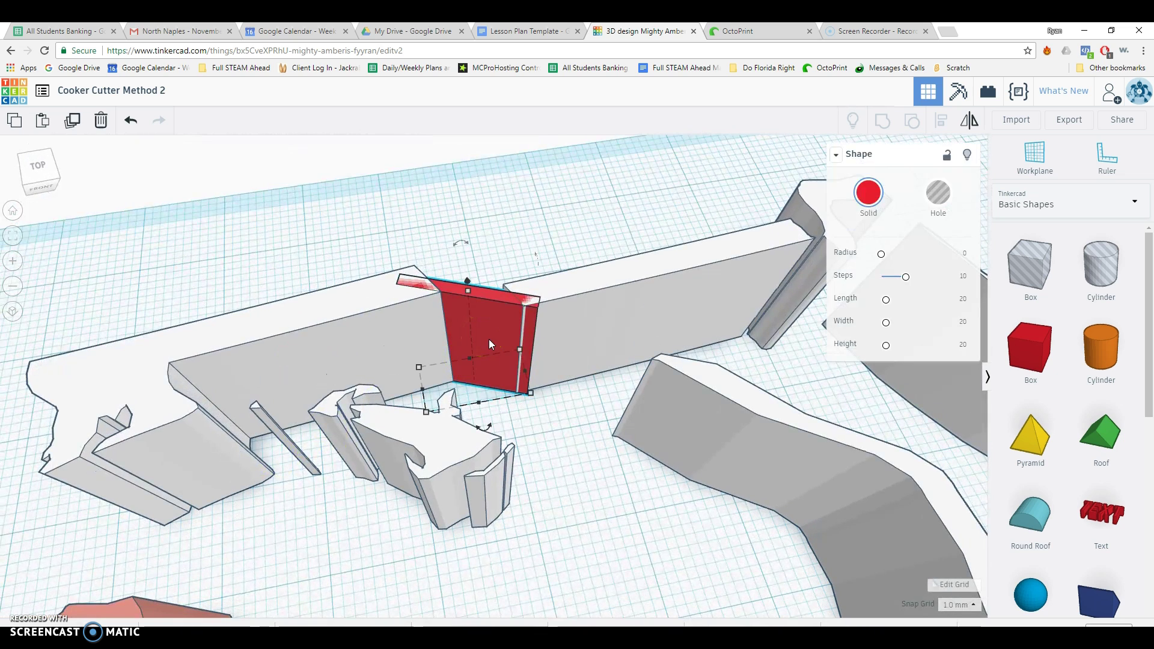
left_click(72, 120)
left_click(497, 330)
left_click_drag(498, 330, 295, 452)
- Rotate the copied box so it lines up with both ends of the gap in the panhandle's southern wall
left_click_drag(303, 538, 348, 539)
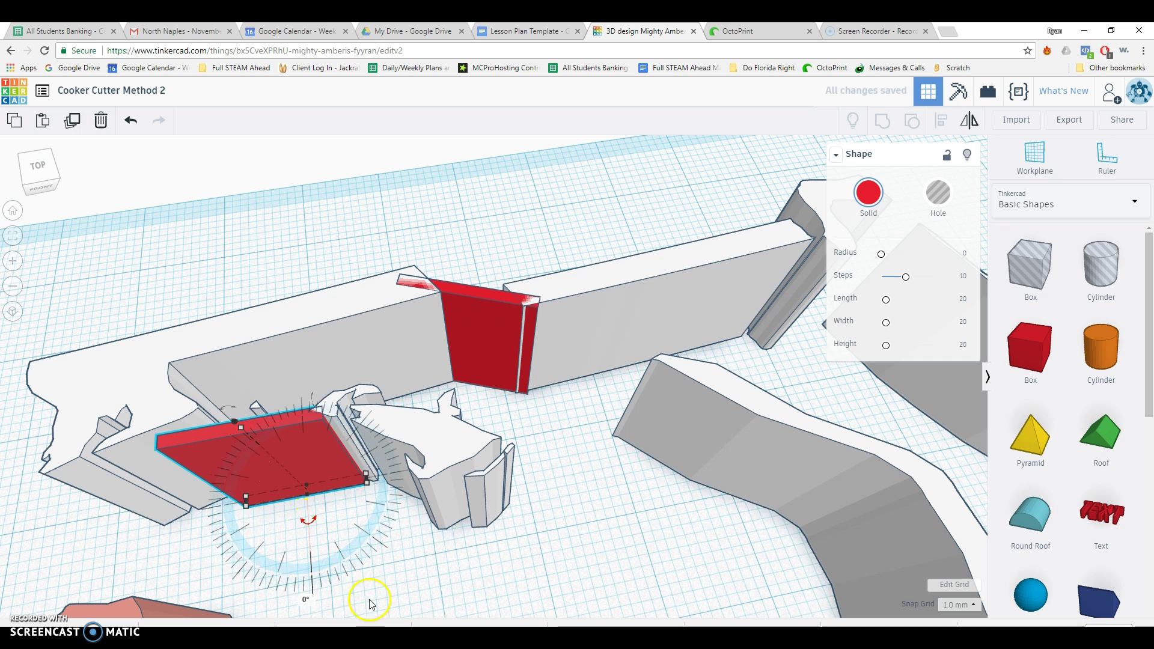
left_click_drag(372, 607, 346, 609)
scroll(347, 604, "down", 2)
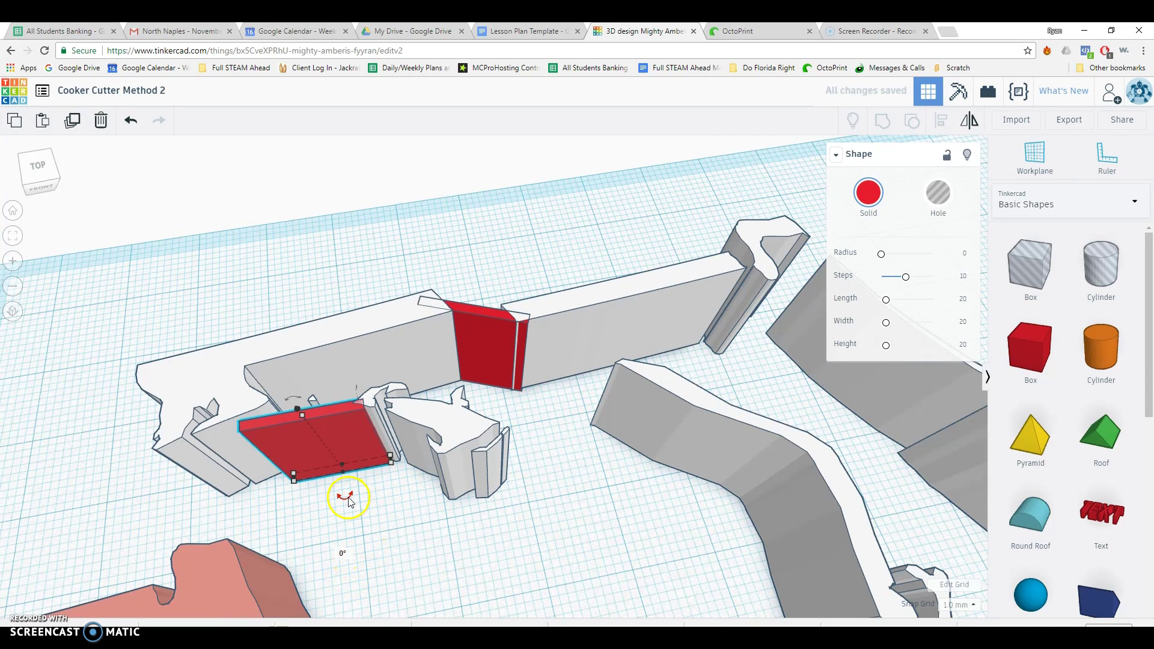
left_click_drag(396, 571, 360, 590)
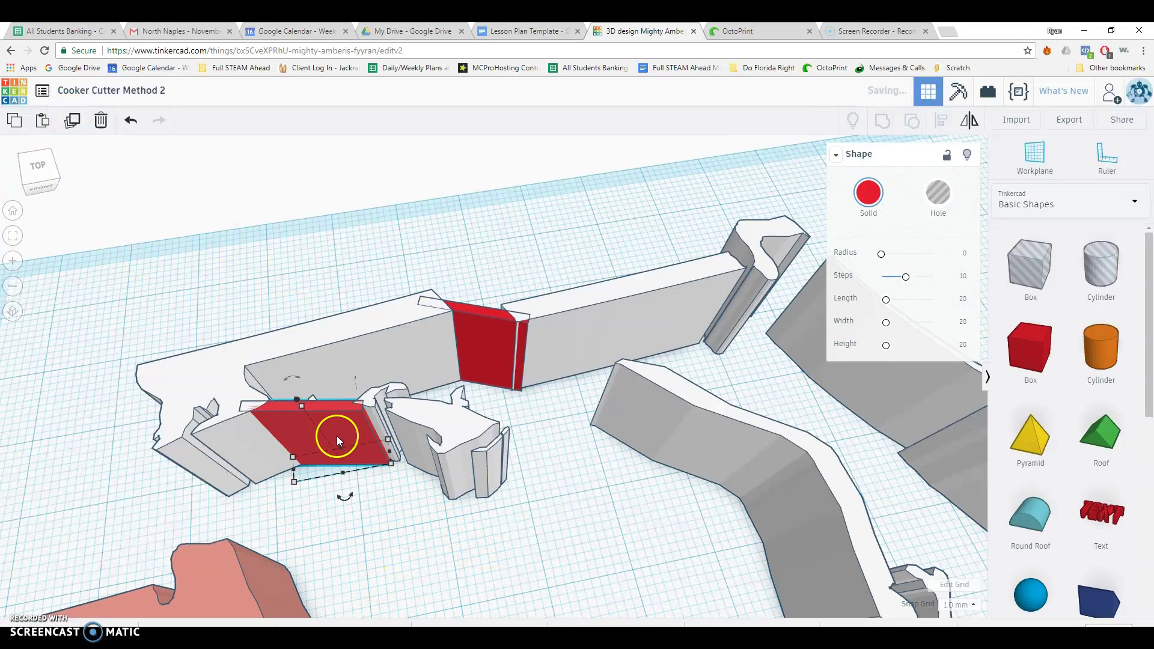
- Place another copy of the box between the panhandle and the peninsula's western wall, rotated and lengthened to span the gap
left_click_drag(337, 435, 584, 407)
left_click_drag(571, 471, 615, 533)
left_click_drag(515, 447, 460, 483)
mouse_move(546, 415)
left_mouse_down()
mouse_move(543, 434)
mouse_move(545, 423)
left_mouse_up()
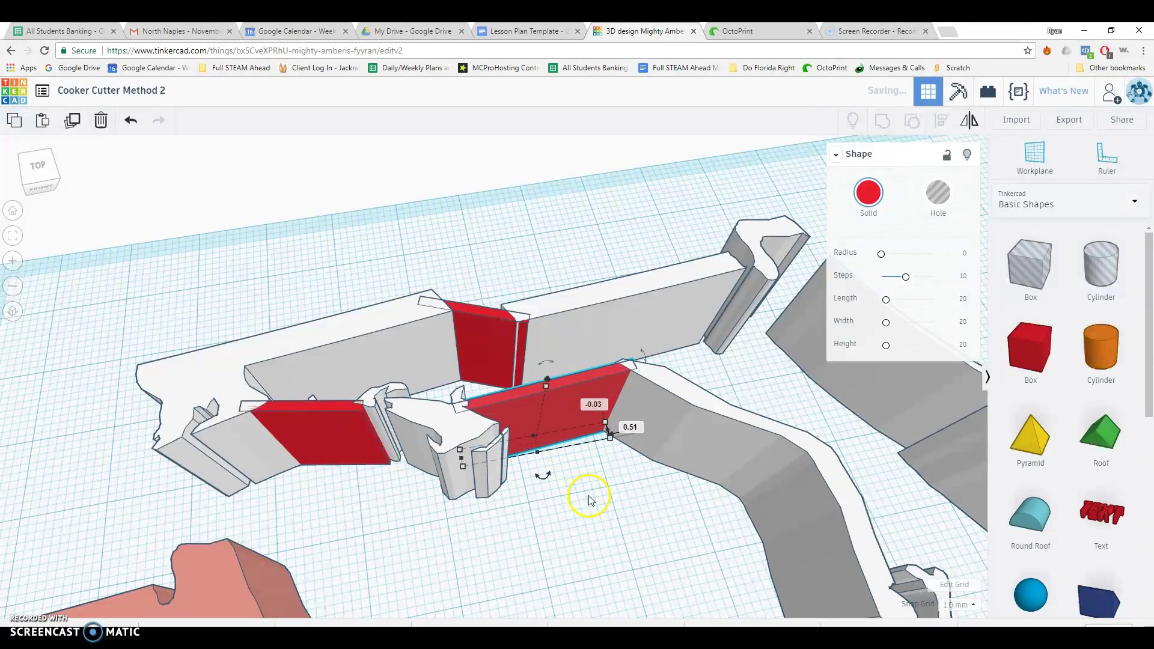
left_click(607, 485)
- Examine the red box bridges along the panhandle and both sides of the peninsula for remaining gaps
scroll(607, 485, "down", 5)
right_click_drag(571, 497, 555, 455)
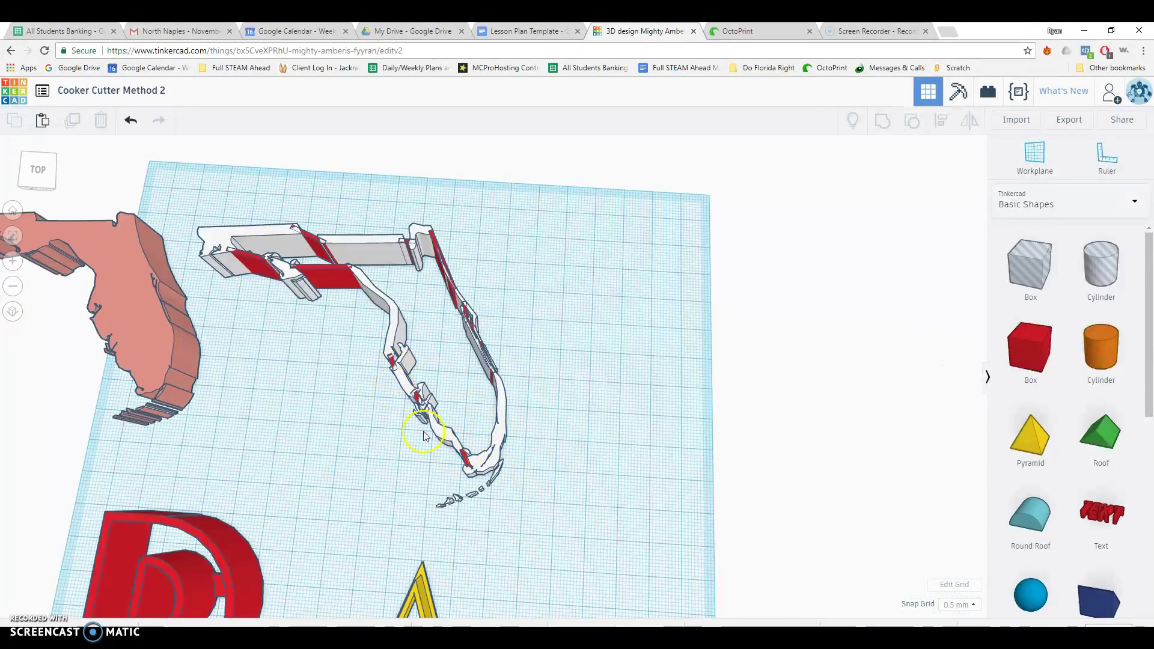
scroll(428, 439, "up", 3)
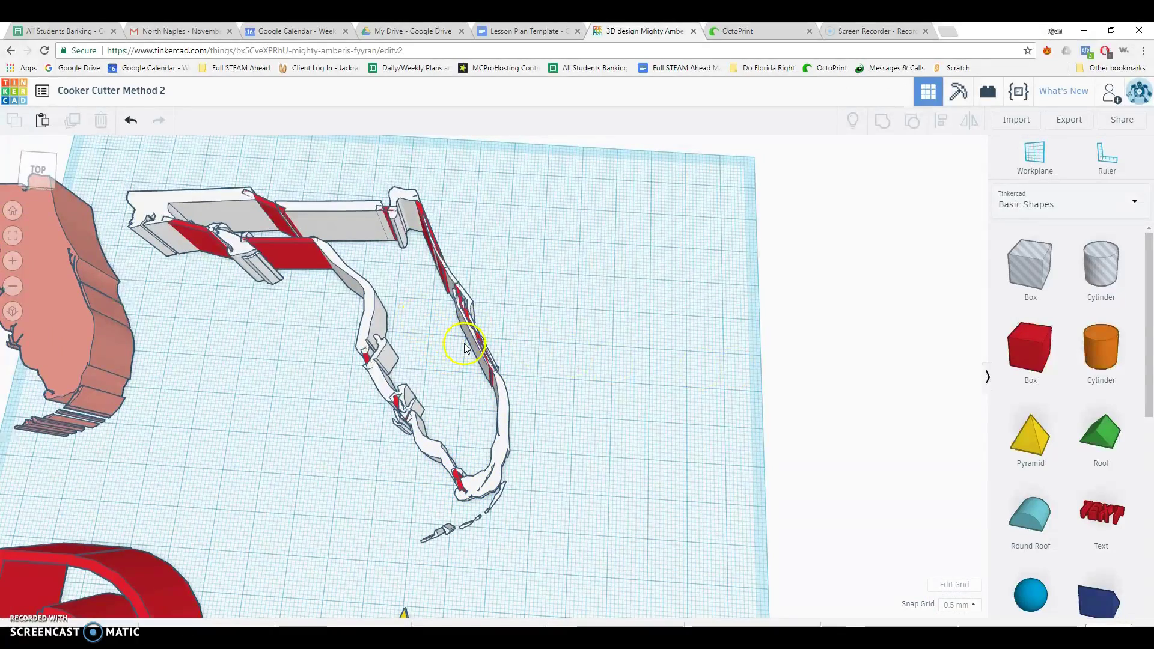
scroll(465, 348, "up", 3)
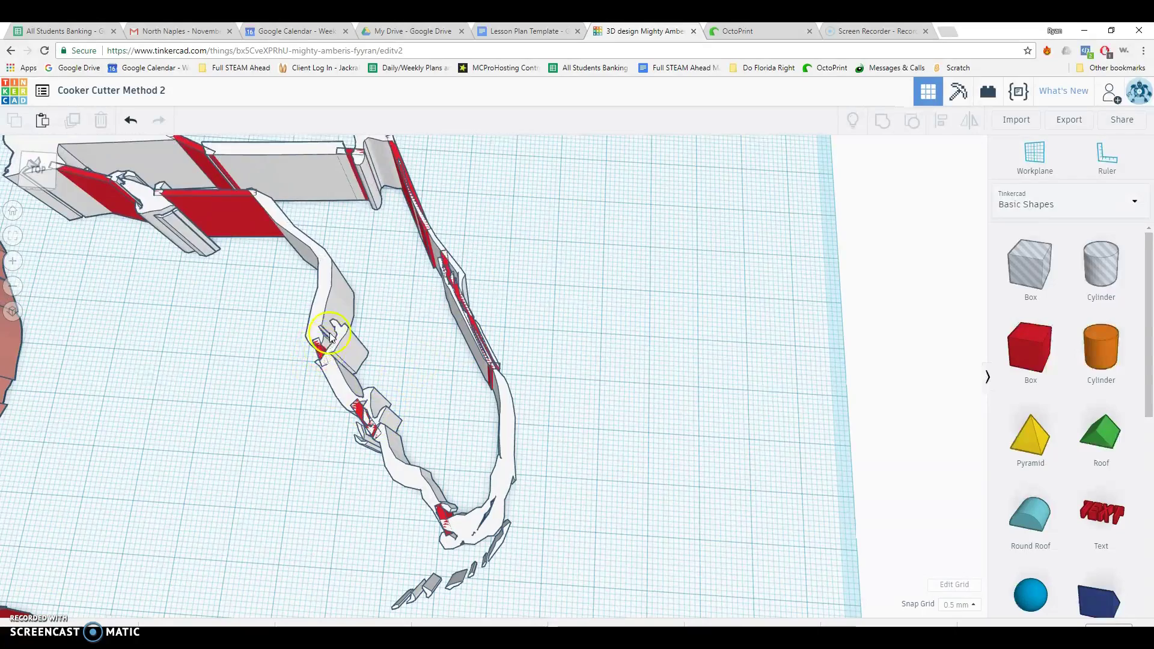
scroll(336, 325, "down", 4)
scroll(429, 237, "up", 1)
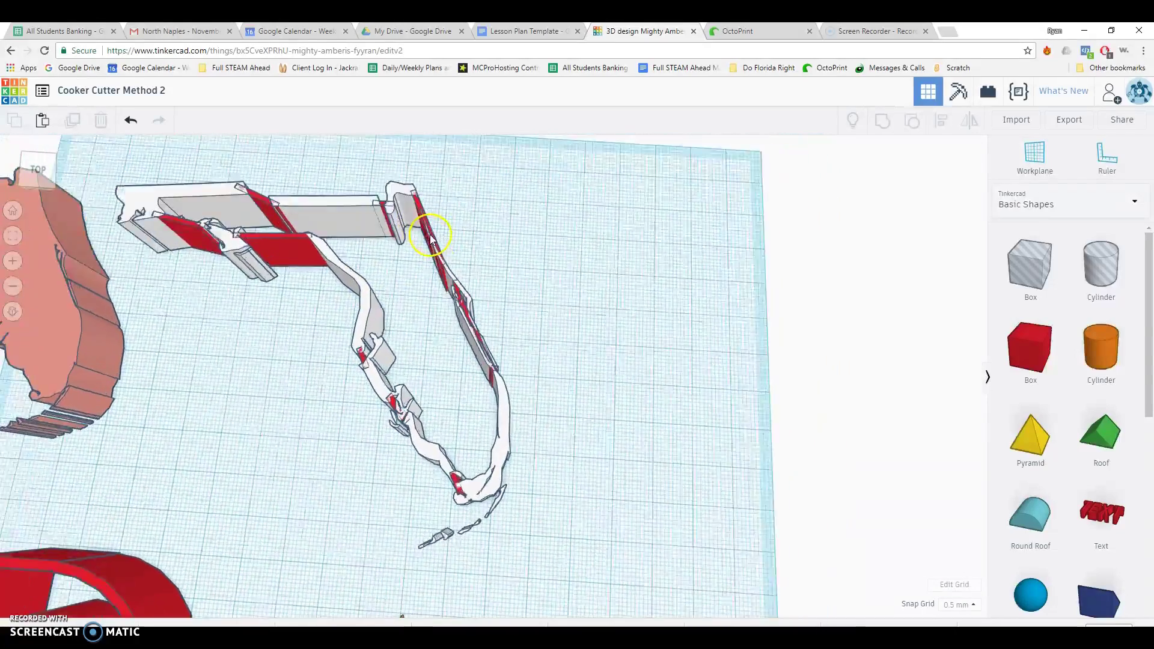
scroll(430, 237, "up", 3)
scroll(464, 327, "down", 1)
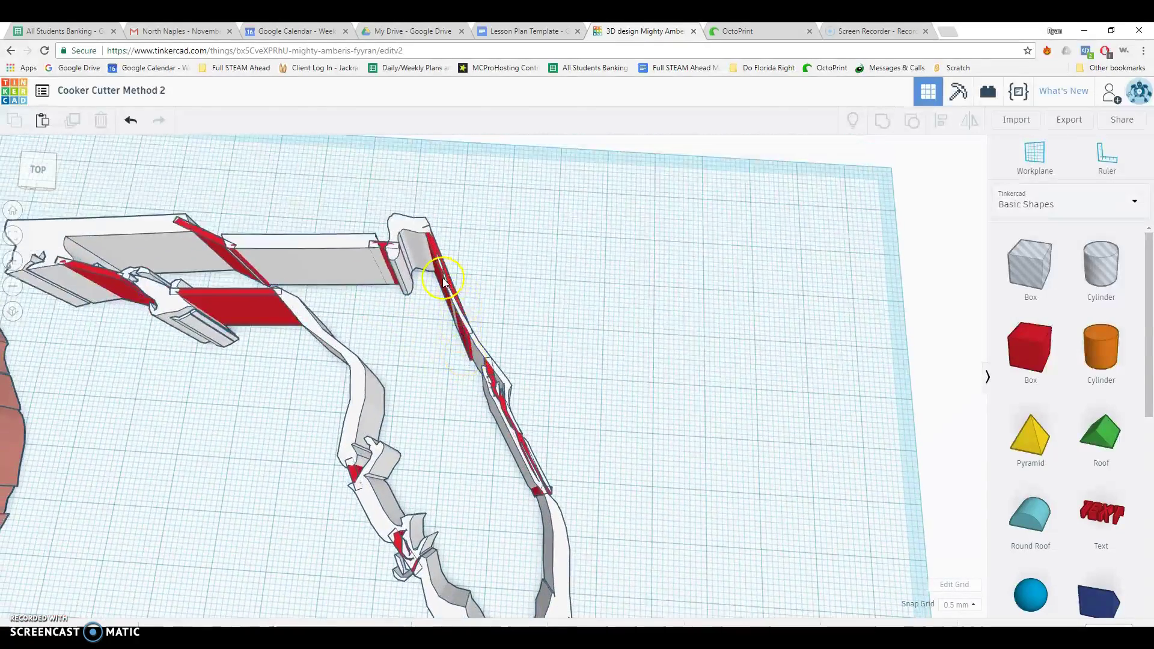
scroll(444, 281, "up", 4)
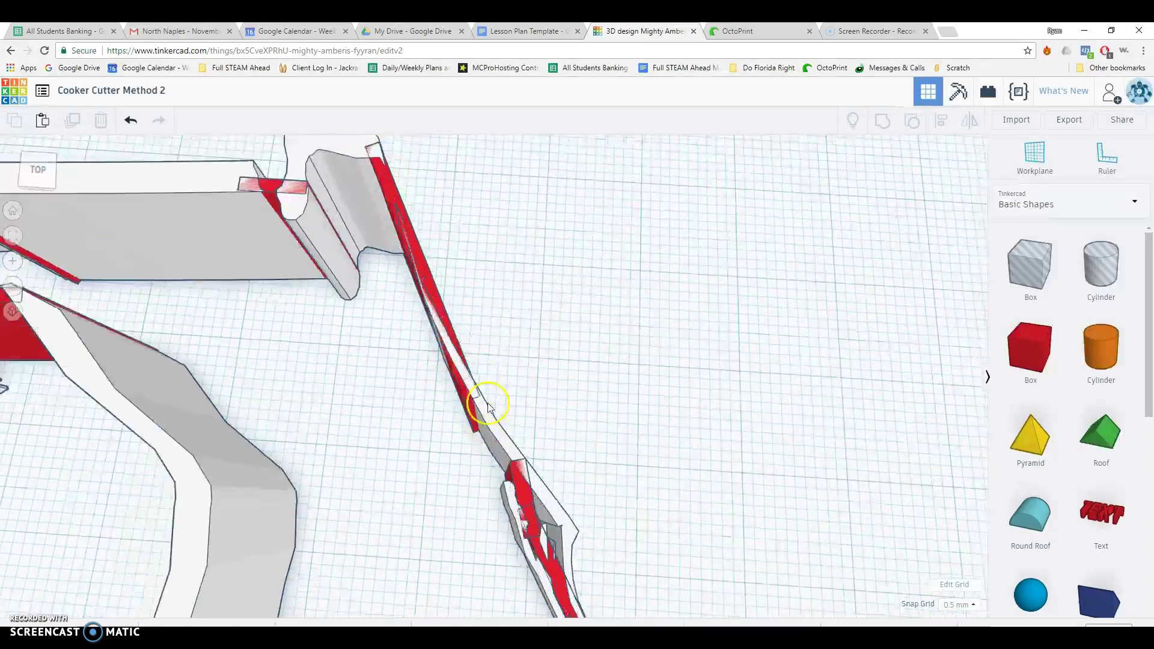
scroll(456, 361, "down", 1)
scroll(423, 298, "down", 5)
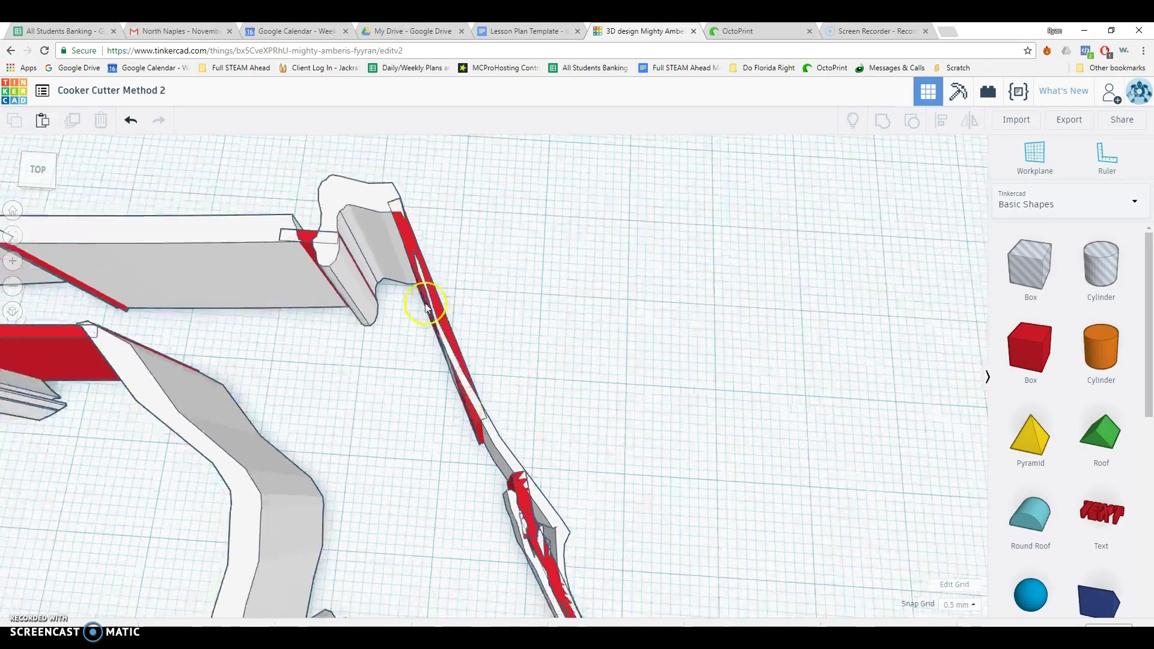
middle_click_drag(466, 424, 423, 293)
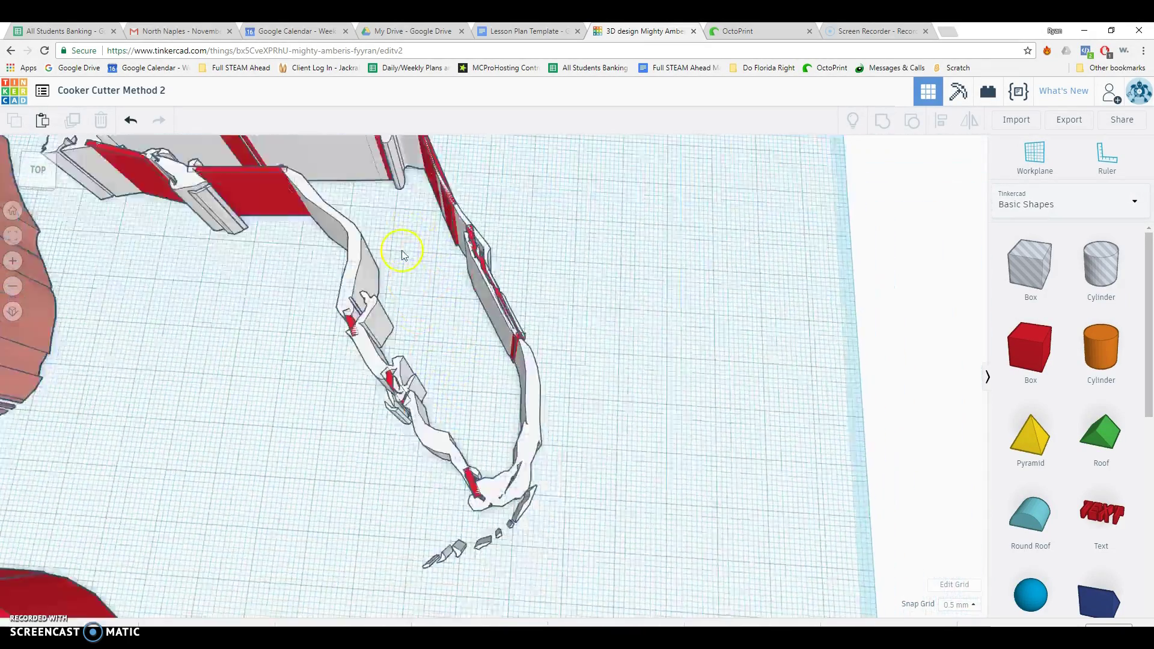
- Place a hole box over the loose island chain south of Florida, widen it, and rotate it 37° to cover the islands
scroll(468, 415, "down", 2)
middle_click_drag(448, 379, 434, 291)
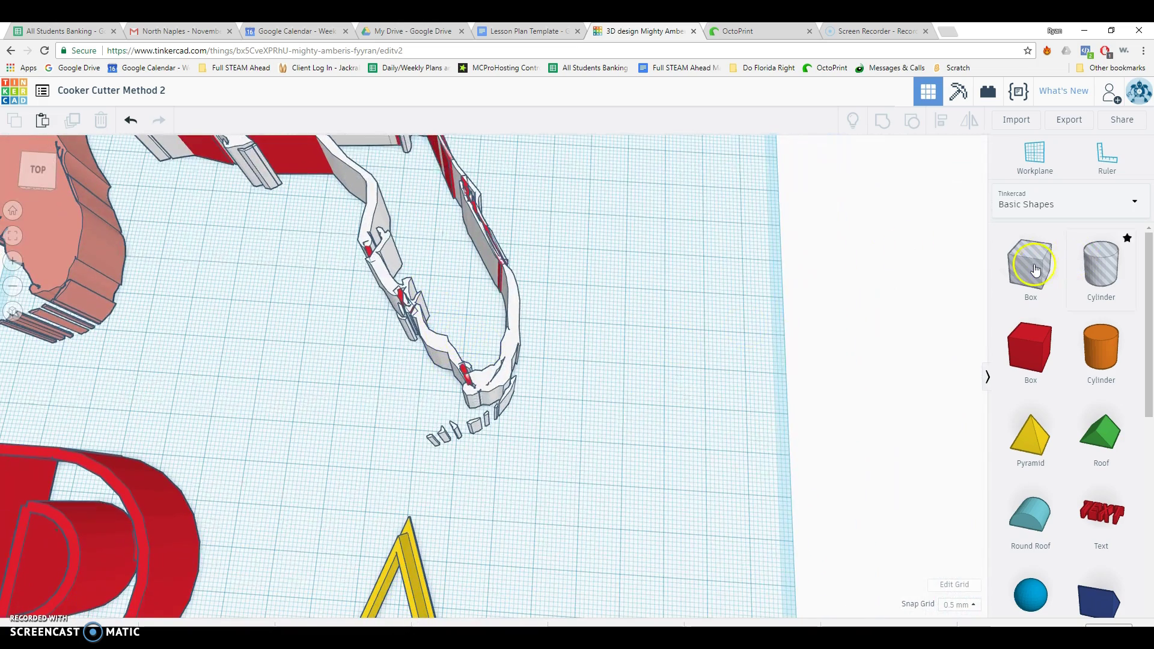
left_click_drag(1035, 270, 455, 464)
left_click_drag(499, 425, 576, 424)
left_click_drag(595, 472, 679, 353)
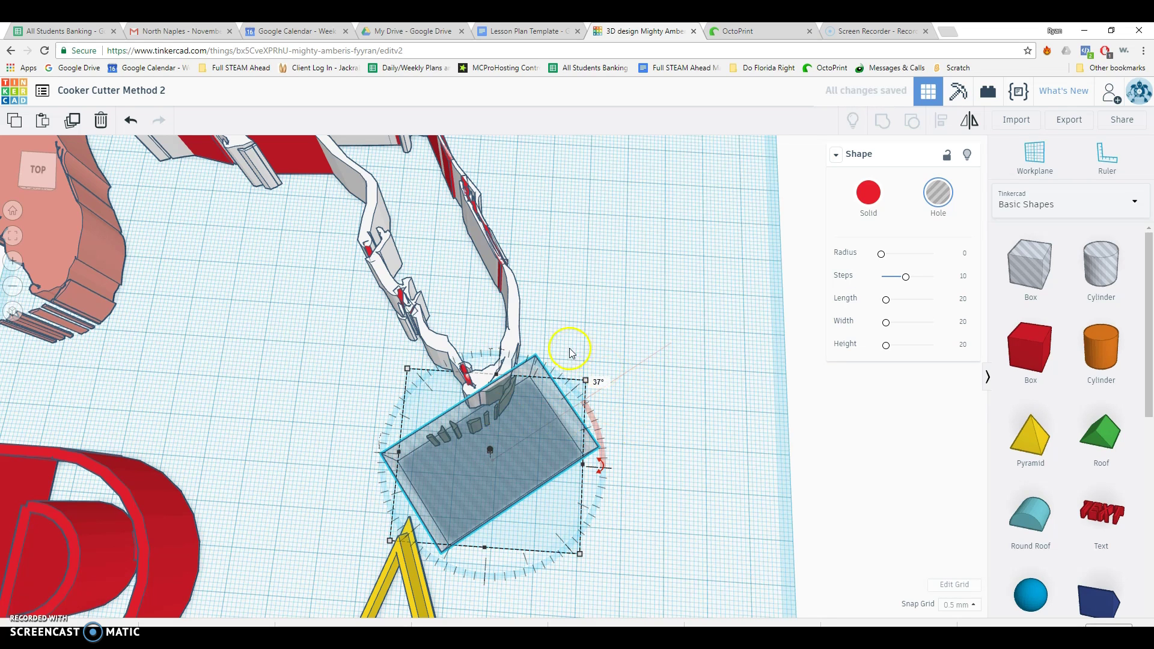
- Group the hole box with the Florida outline to cut away the loose islands
left_click(516, 347, "shift")
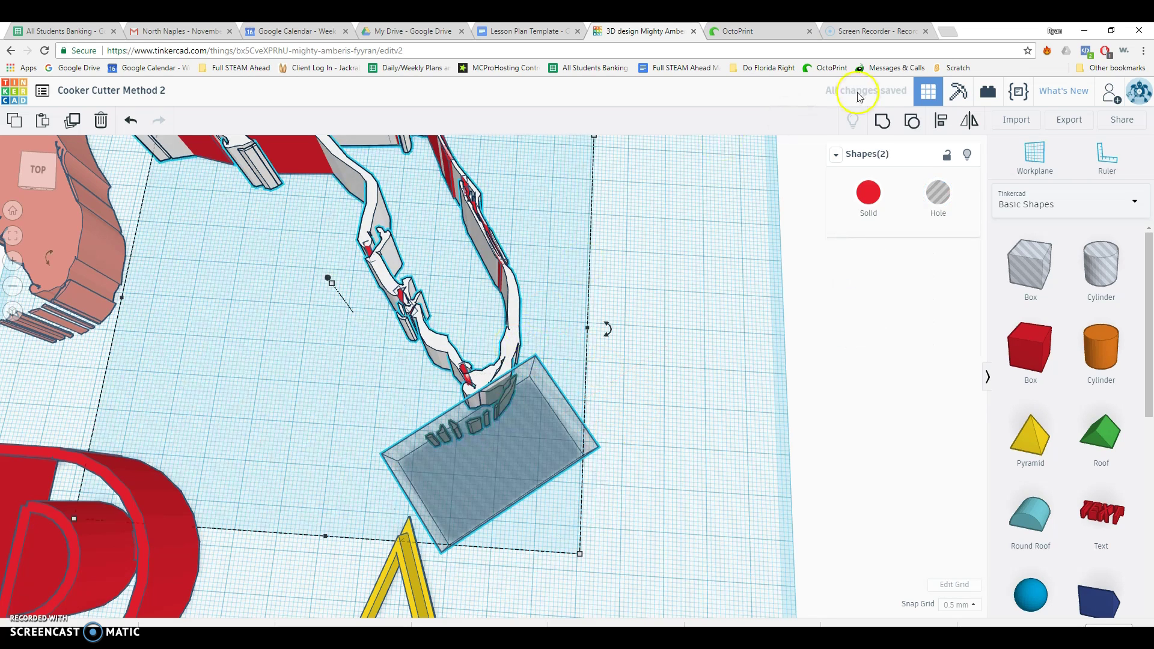
left_click(882, 121)
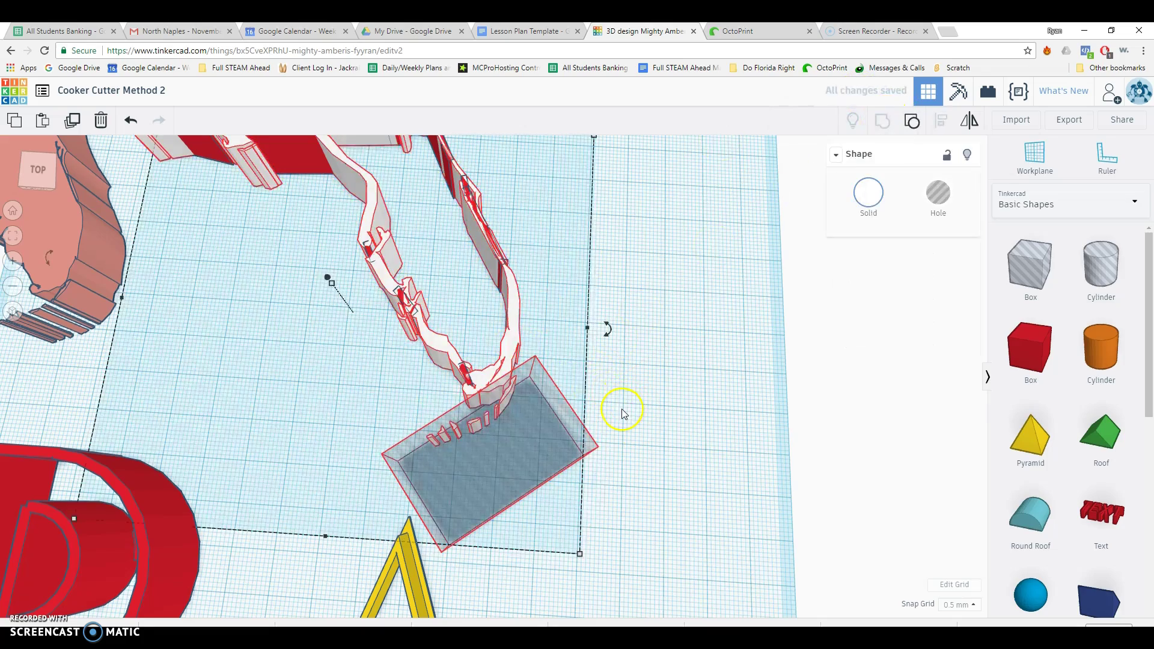
left_click(565, 412)
scroll(564, 405, "down", 5)
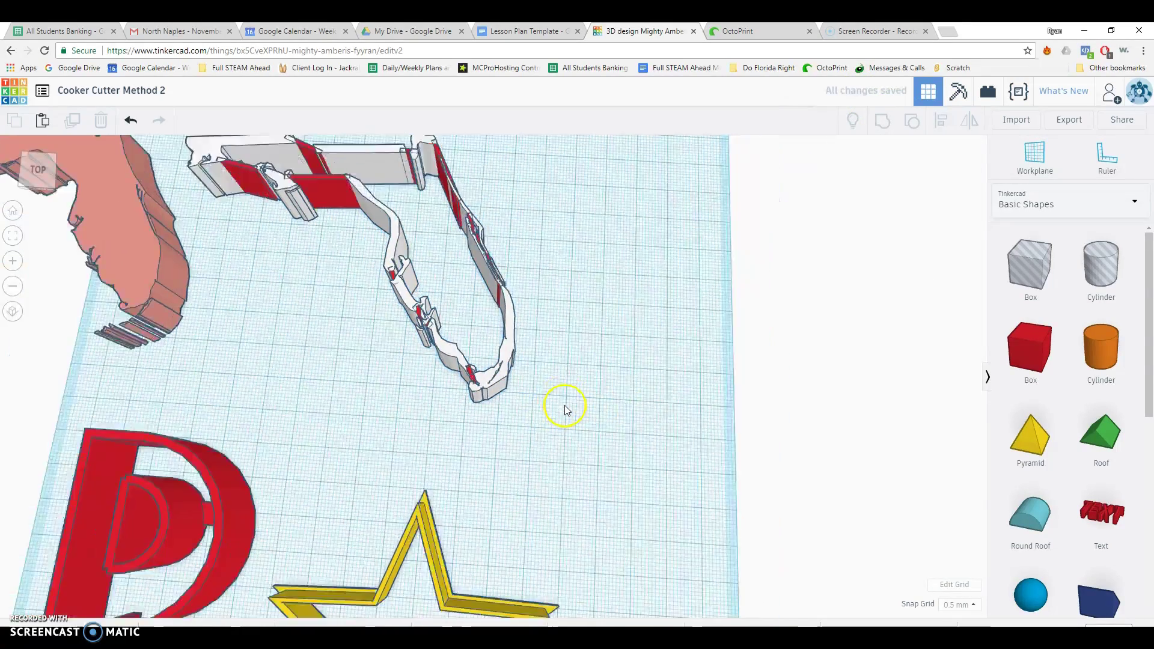
- Delete the leftover light red solid Florida and group the outline with all of its red box bridges
left_click(307, 292)
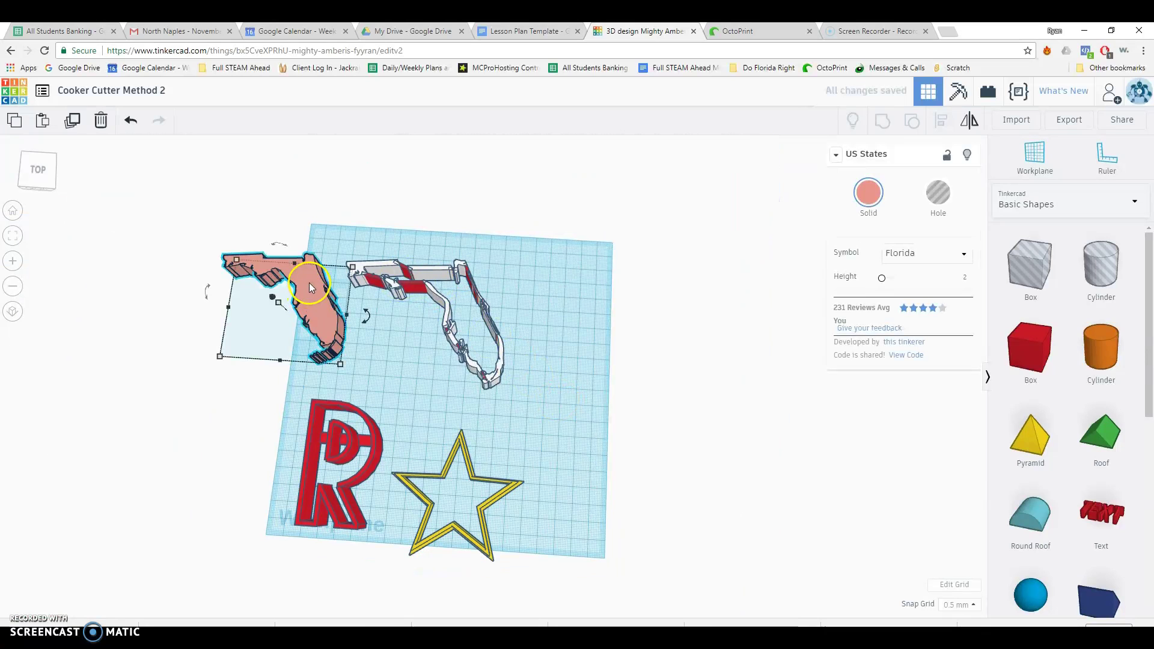
key("Delete")
left_click_drag(326, 230, 552, 412)
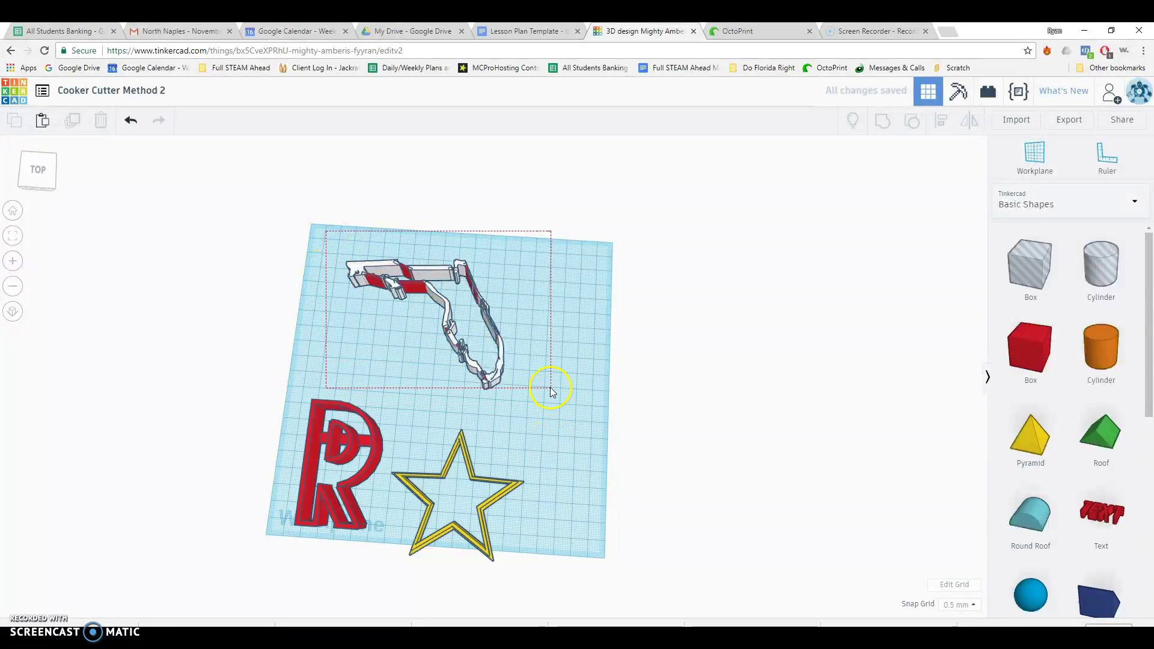
left_click_drag(894, 75, 892, 121)
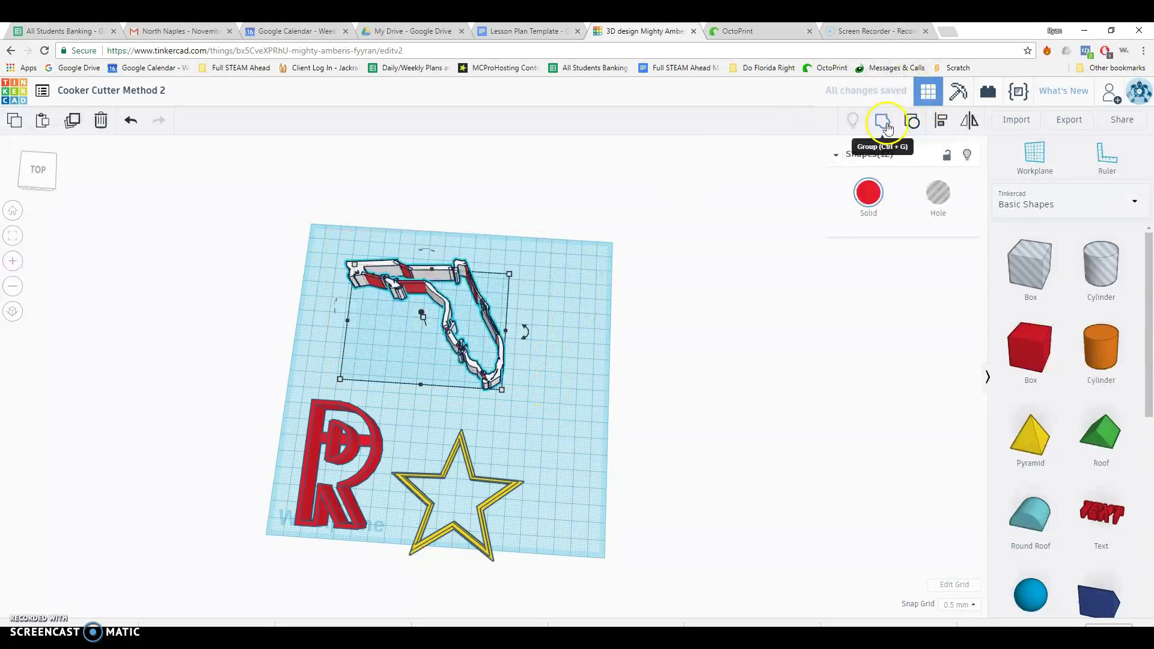
left_click(532, 380)
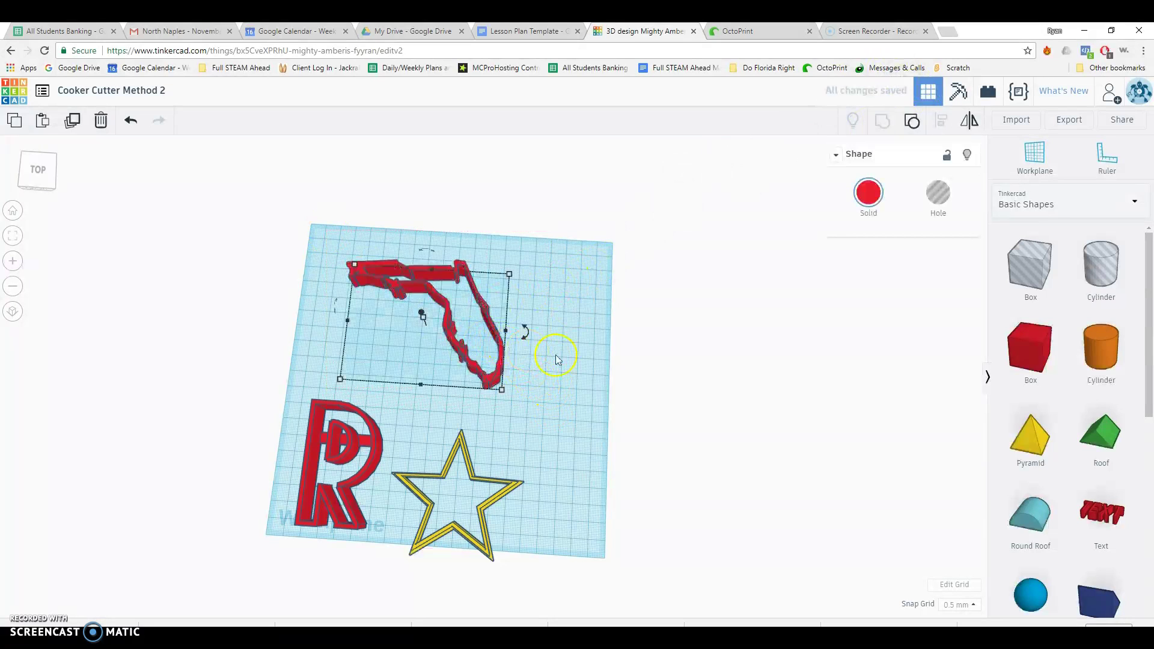
- Move the finished Florida cutter closer to the star on the workplane
left_click(547, 386)
right_click_drag(515, 317, 507, 363)
left_click_drag(504, 367, 577, 459)
- Rename the design to "Cooker Cutter Methods"
left_click(163, 93)
key("Right")
key("BackSpace")
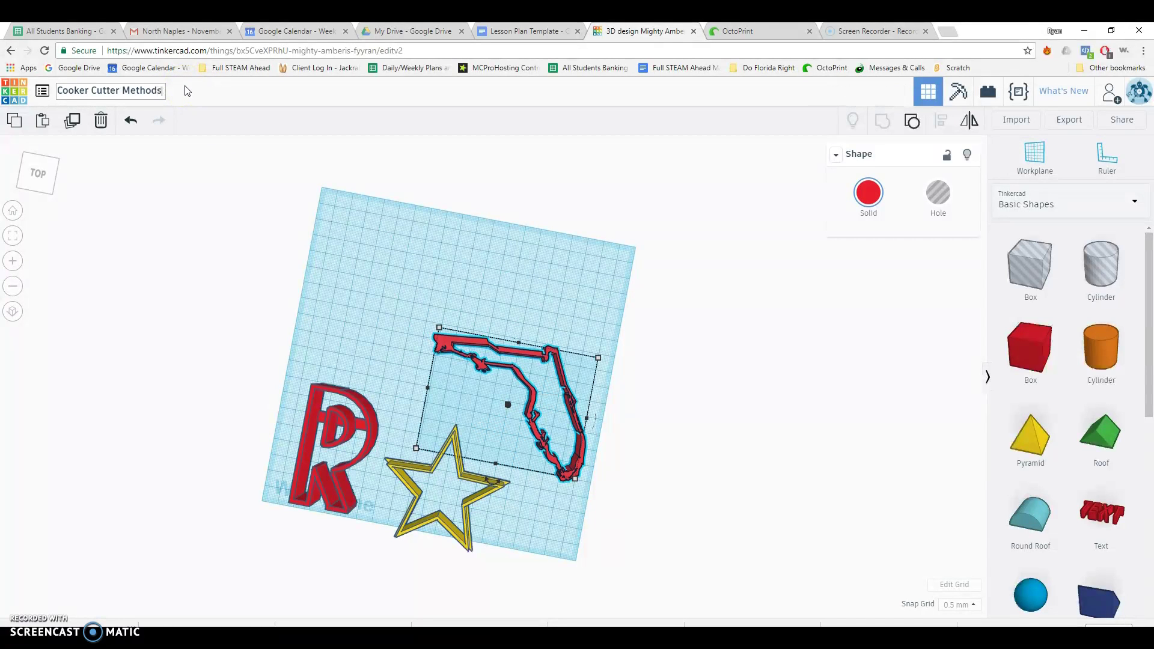
key("Return")
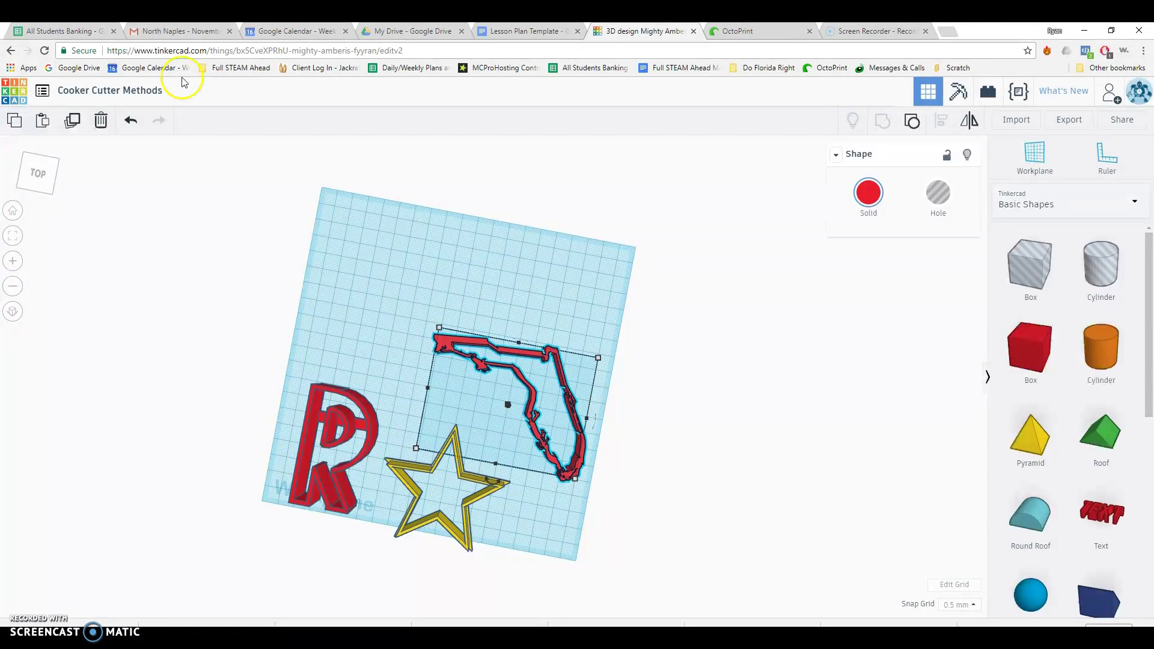